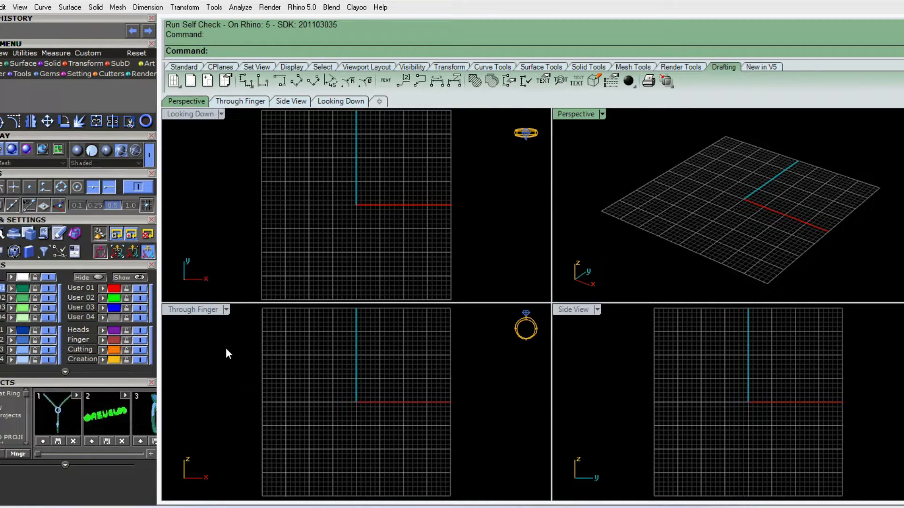
Step: Draw a circle centred on the origin with a diameter of 20 in the maximized Through Finger view
left_click(198, 310)
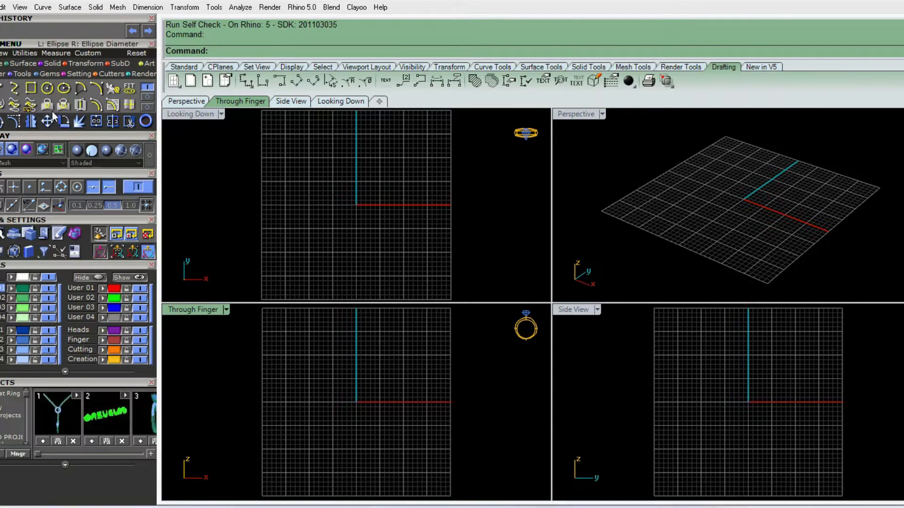
left_click(47, 89)
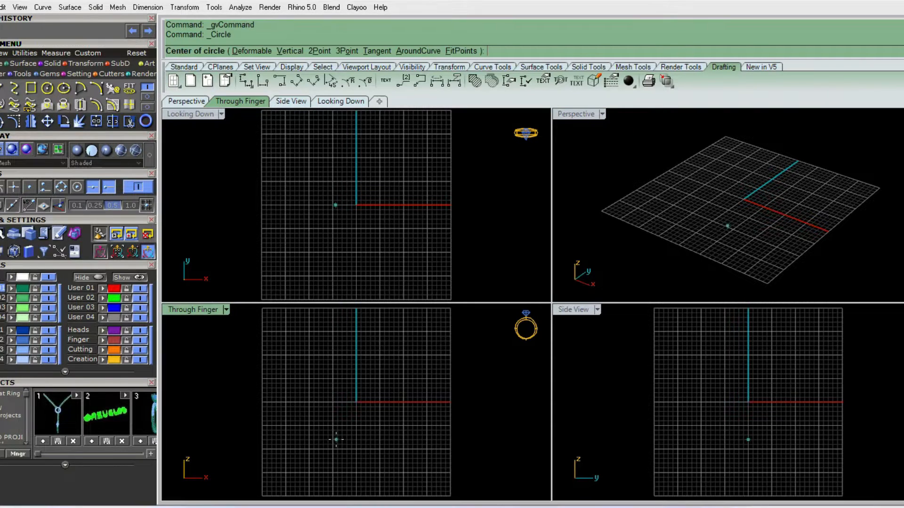
double_click(207, 310)
scroll(518, 381, "up", 2)
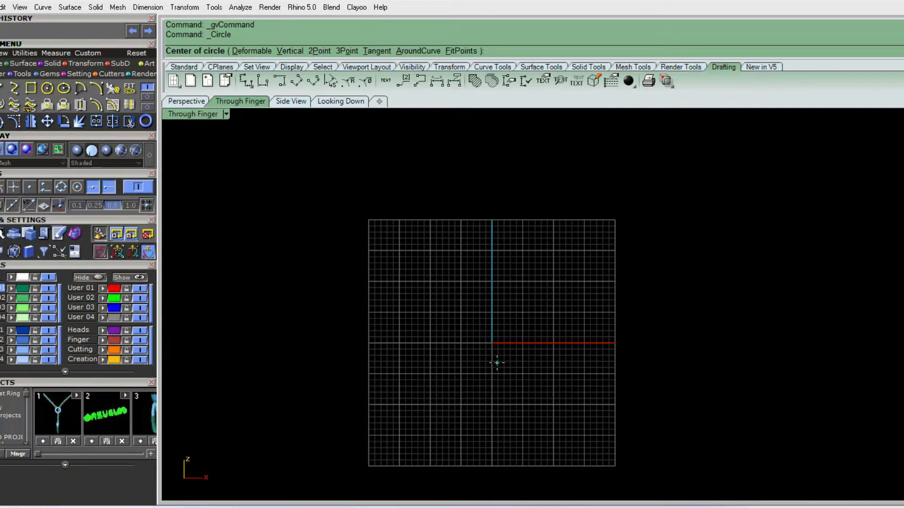
type("0")
key("Return")
type("20")
key("Return")
scroll(521, 329, "up", 2)
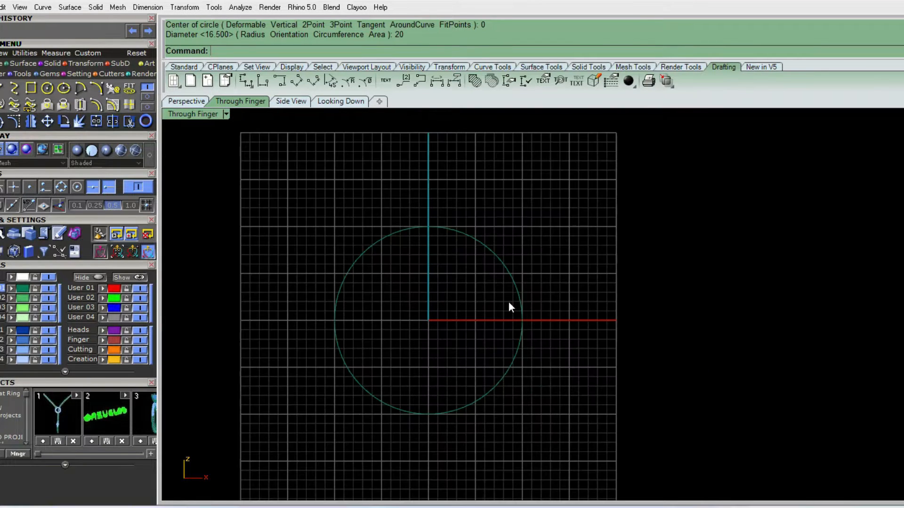
Step: Try offsetting the circle outward by 1.7, then delete the resulting outer circle
left_click_drag(491, 292, 485, 281)
right_click_drag(482, 254, 503, 253)
type("of")
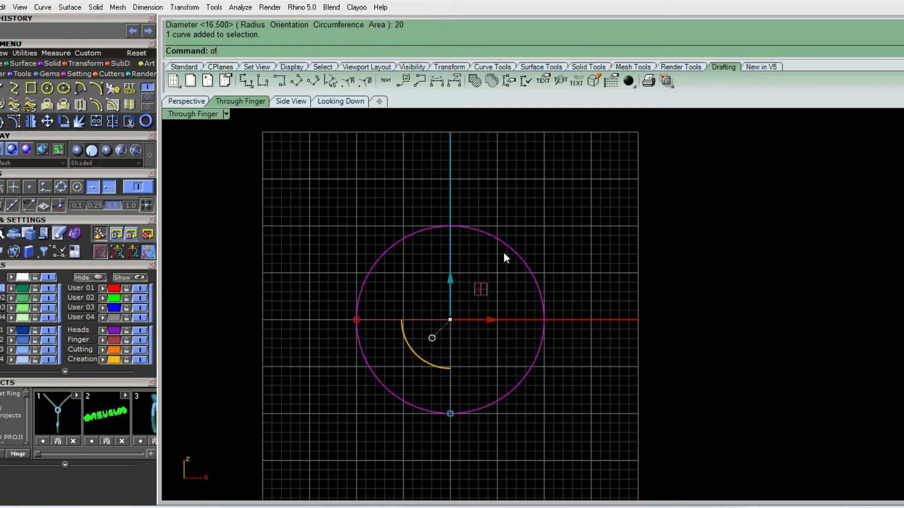
key("Return")
type("1.7")
key("Return")
left_click(425, 451)
right_click_drag(480, 289, 467, 247)
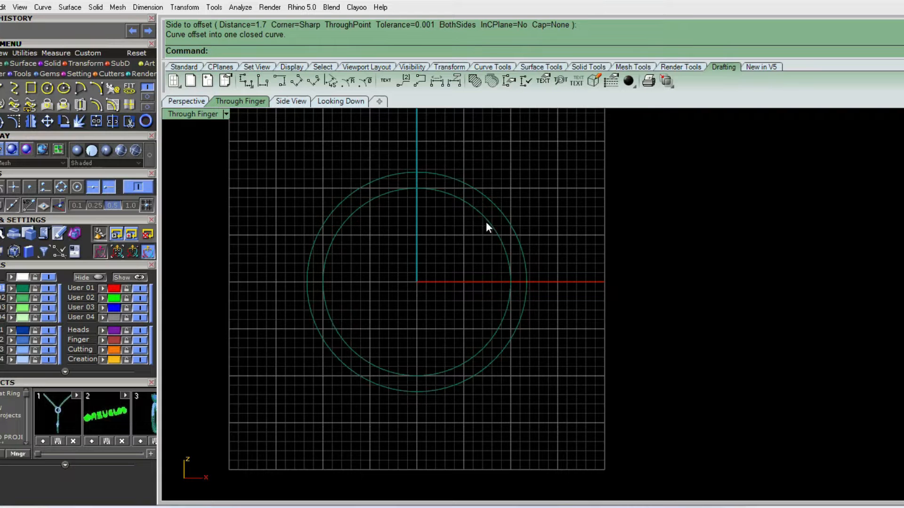
left_click(497, 207)
right_click_drag(501, 203, 523, 200)
key("Delete")
Step: Offset the 20-diameter circle outward by a distance of 1.7
type("of")
key("Return")
left_click(533, 301)
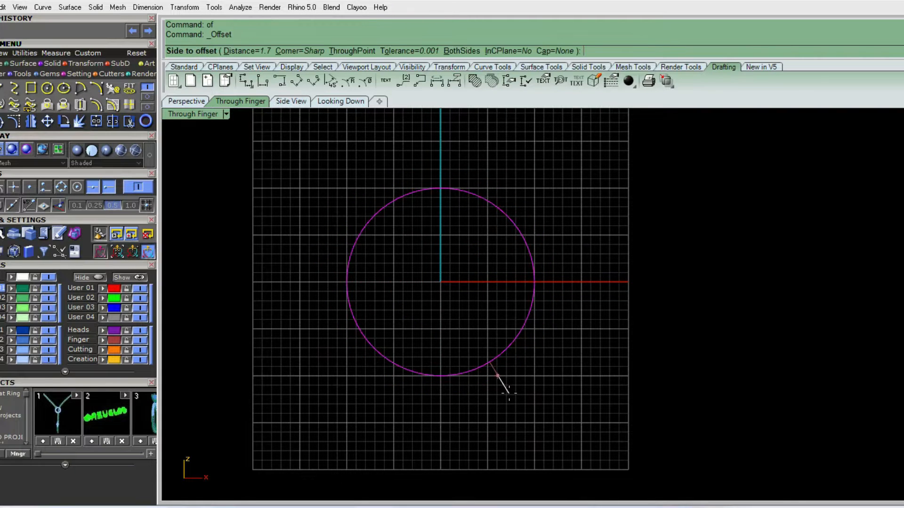
type("1.7")
key("Return")
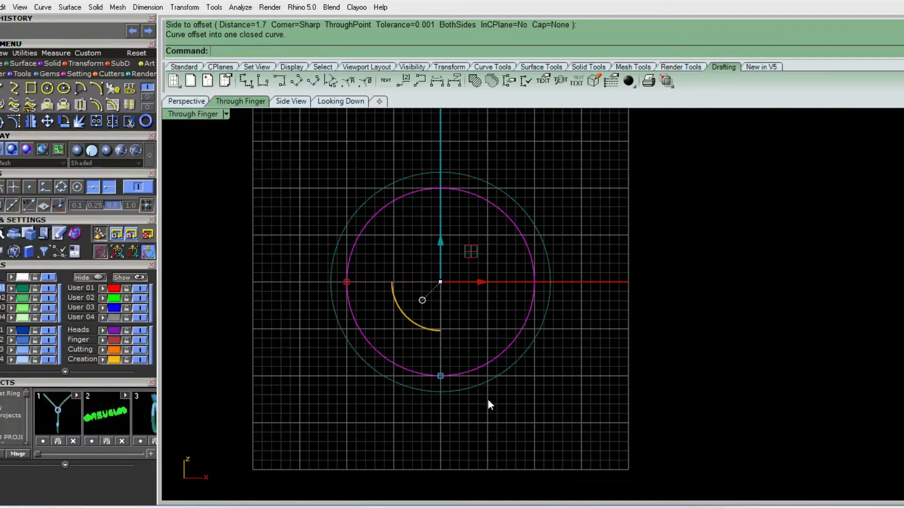
Step: With quadrant snapping enabled, draw a vertical guide line 2 long upward from the inner circle's top quadrant
scroll(448, 205, "up", 3)
type("li")
key("Return")
scroll(468, 240, "up", 2)
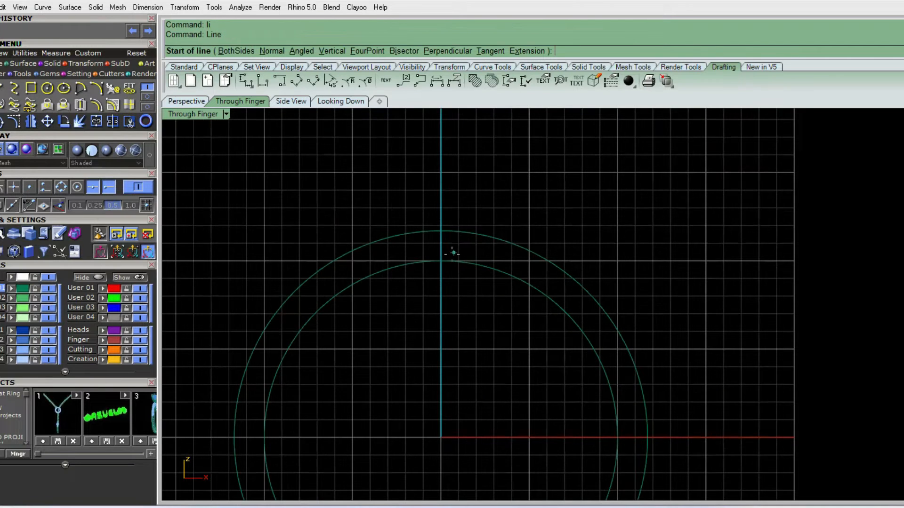
left_click(46, 188)
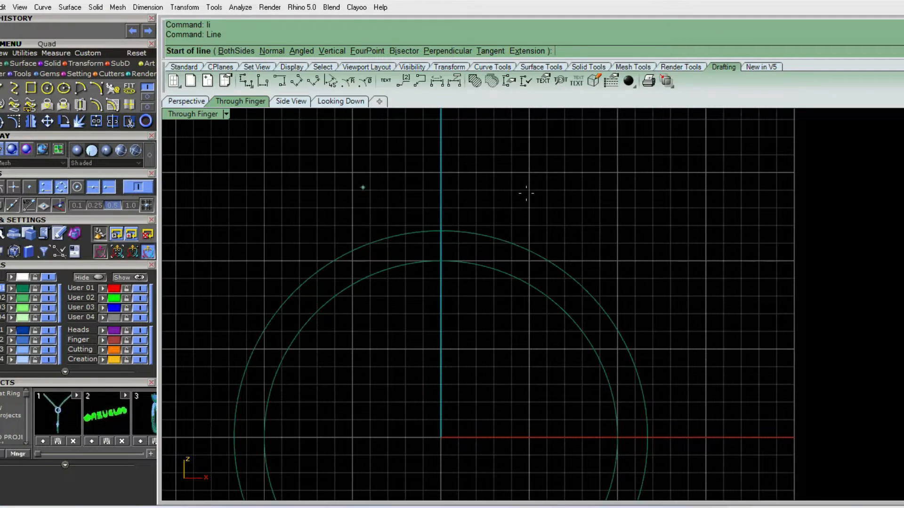
left_click(435, 259)
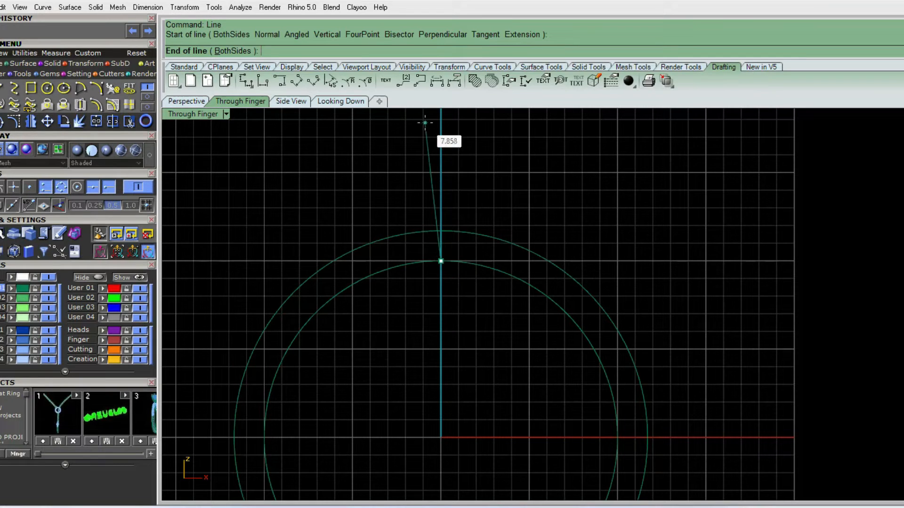
key("Return")
left_click(428, 188)
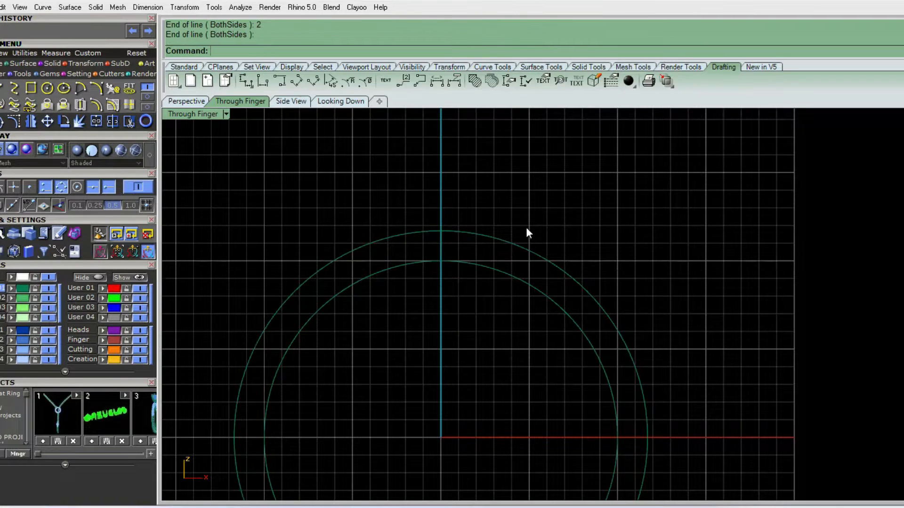
Step: Draw a horizontal guide line 1.8 long outward from the inner circle's right quadrant
scroll(531, 226, "down", 4)
right_click_drag(591, 323, 567, 281)
key("Return")
left_click(564, 322)
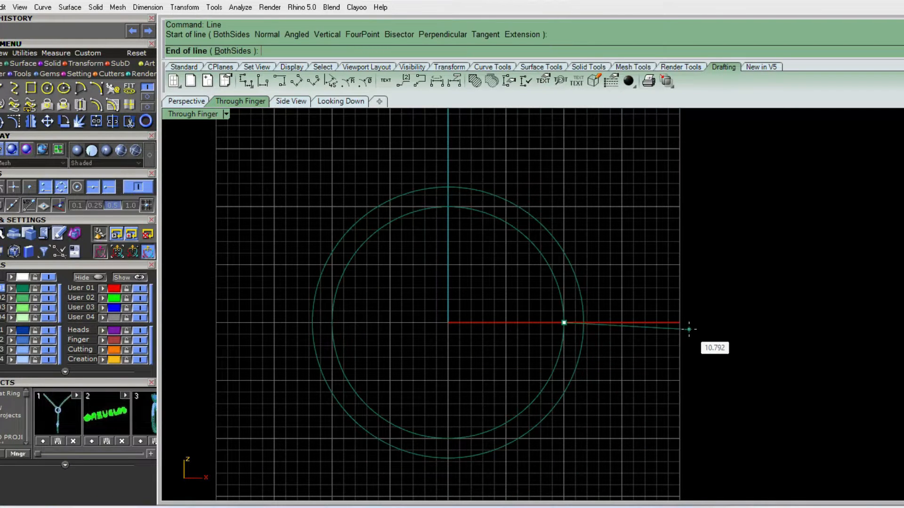
key("Return")
left_click(687, 325)
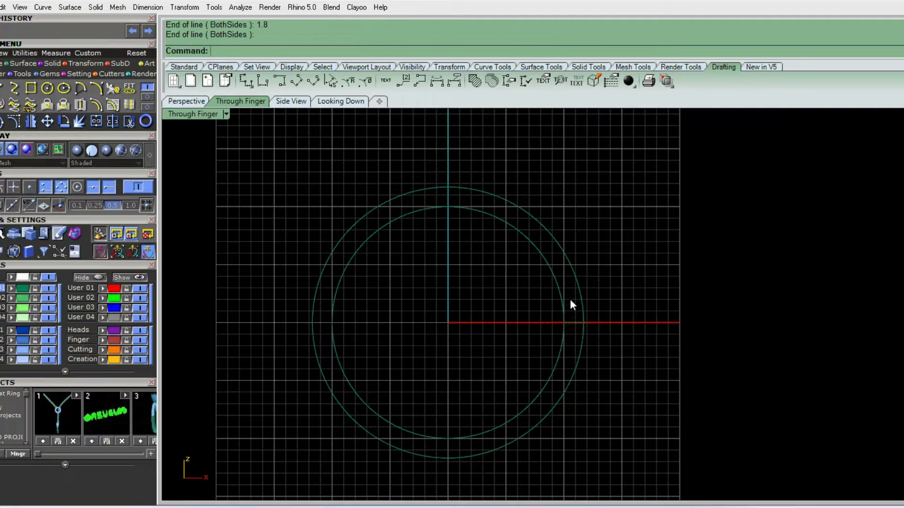
Step: Scale the outer circle in one direction from the origin, stretching its right quadrant horizontally to the end of the 1.8 guide line
left_click(575, 276)
type("1")
key("Return")
type("0")
key("Return")
scroll(686, 403, "up", 3)
scroll(479, 262, "up", 3)
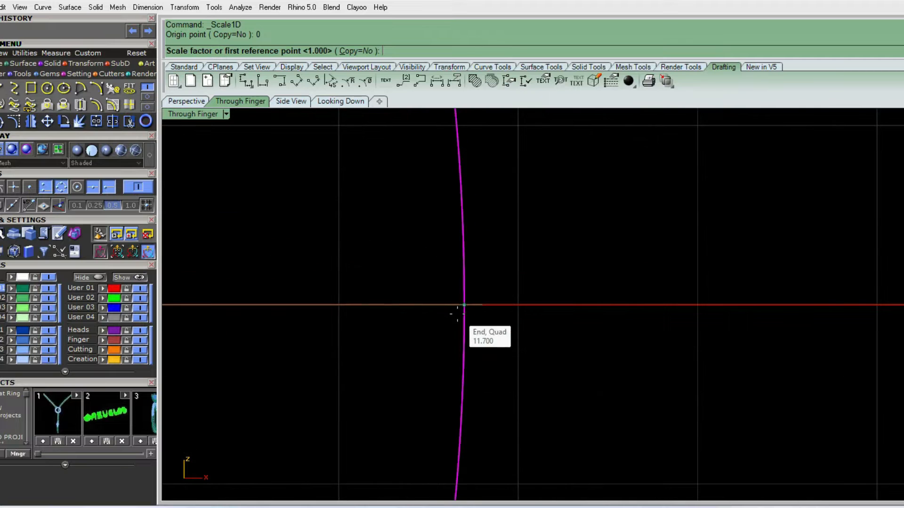
left_click(472, 305)
left_click(472, 305)
scroll(499, 301, "down", 6)
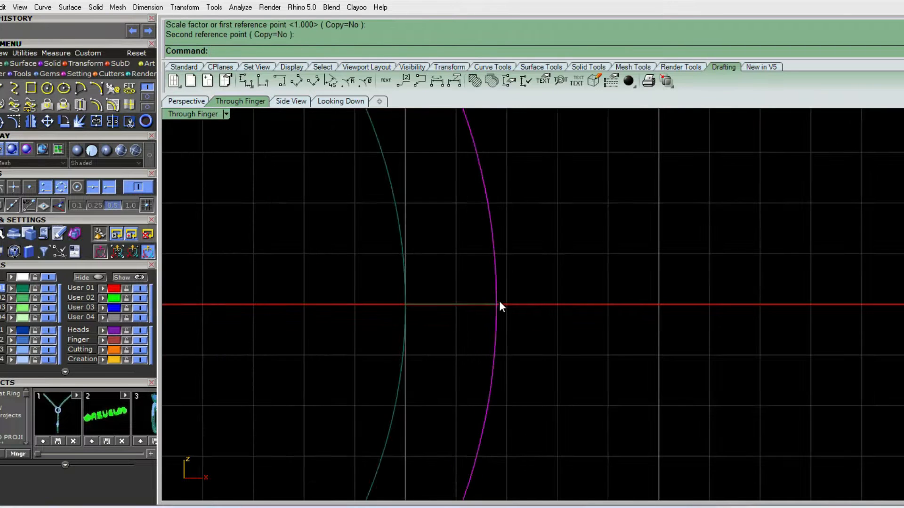
Step: Scale the outer curve in one direction from its bottom quadrant, stretching its top quadrant up to the end of the vertical guide line
key("Return")
left_click(386, 410)
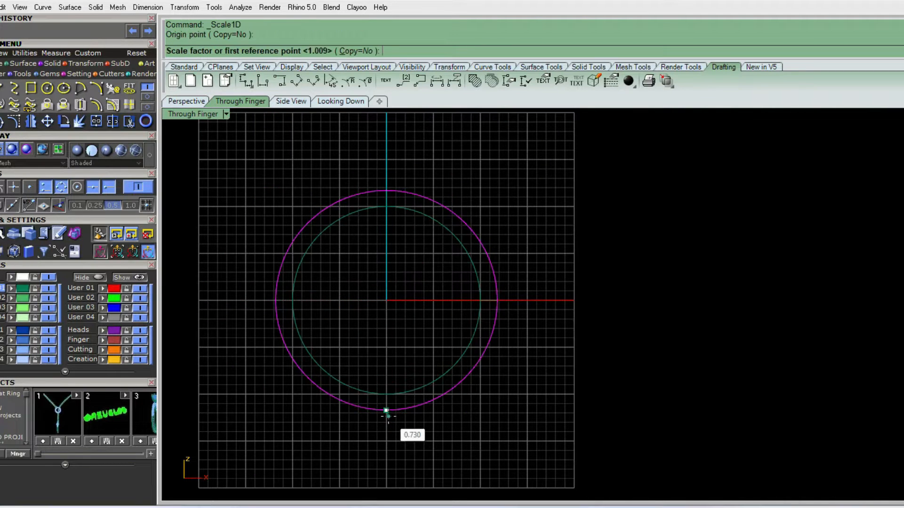
scroll(374, 190, "up", 10)
scroll(461, 197, "up", 3)
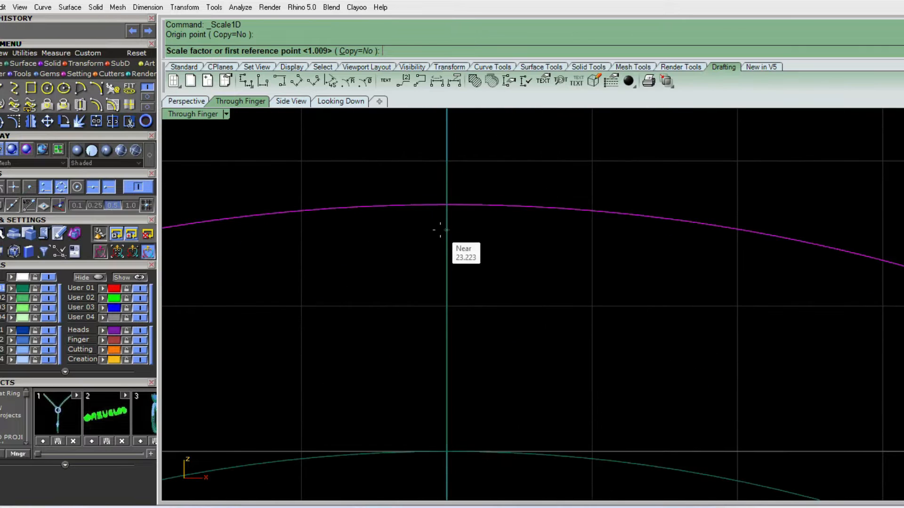
left_click(446, 205)
left_click(445, 160)
scroll(452, 188, "down", 3)
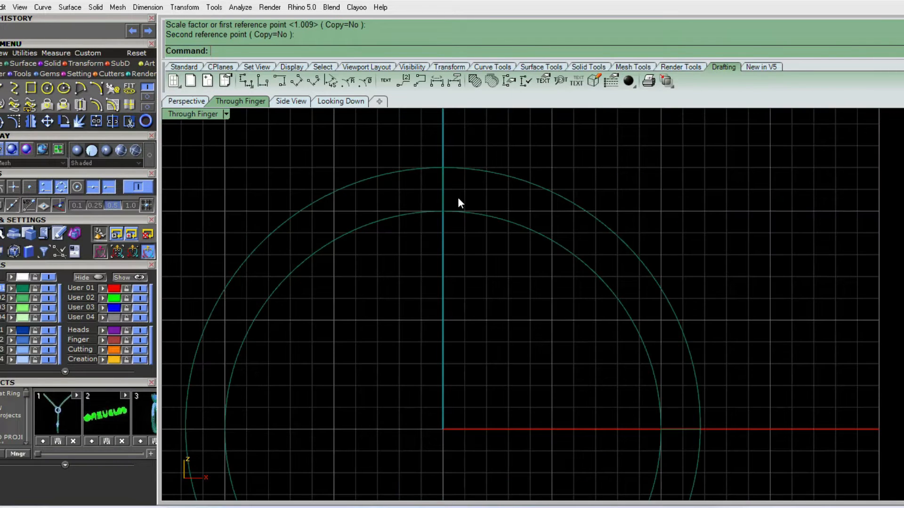
Step: Delete the vertical guide line between the inner and outer curves at the top of the ring
left_click(429, 203)
key("Delete")
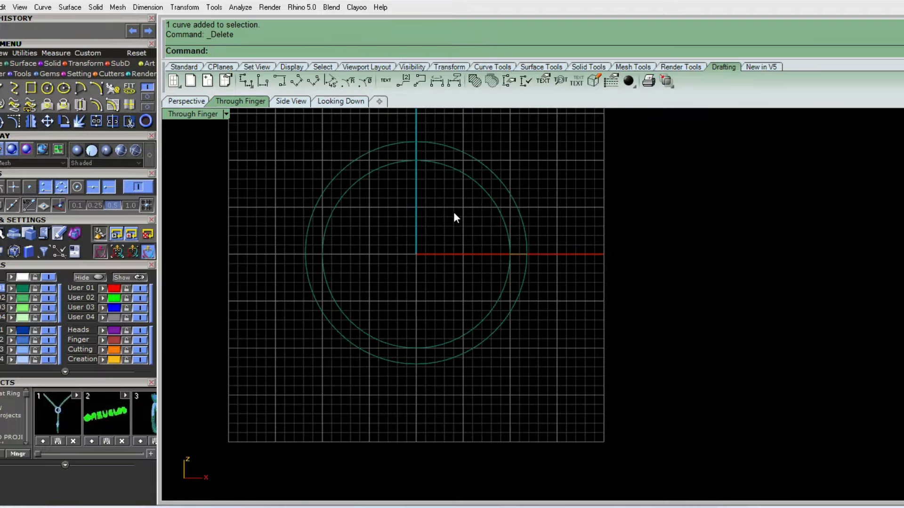
right_click_drag(454, 216, 347, 190)
right_click_drag(379, 235, 440, 208)
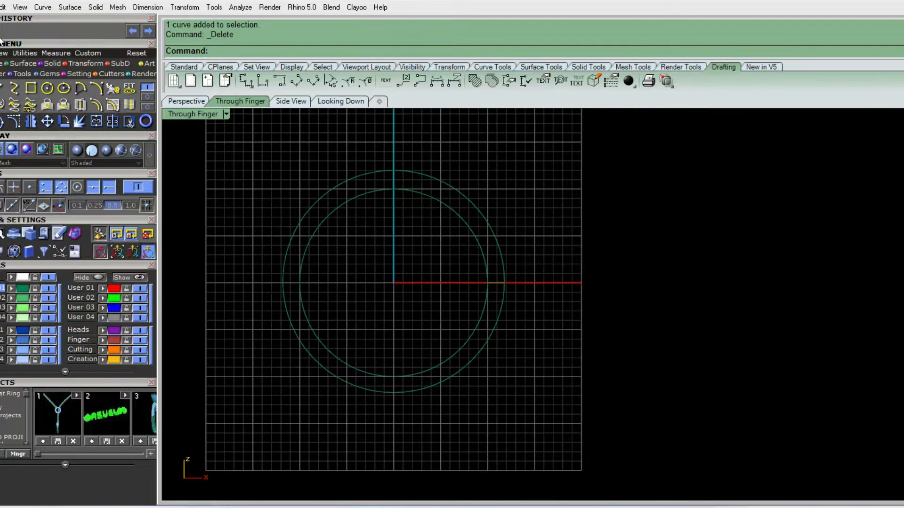
Step: Load a round-cut diamond of size 2.1 from the Gem Loader at the origin
left_click(52, 74)
left_click(1, 88)
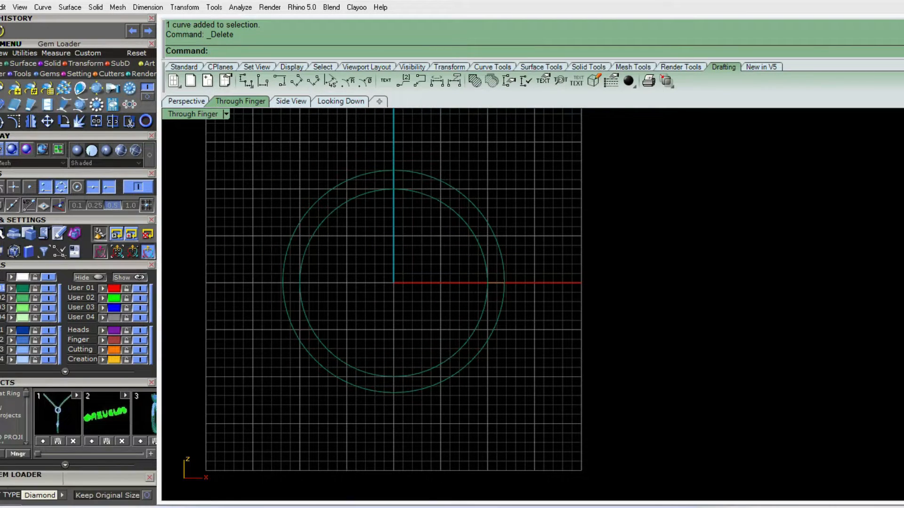
scroll(97, 477, "down", 5)
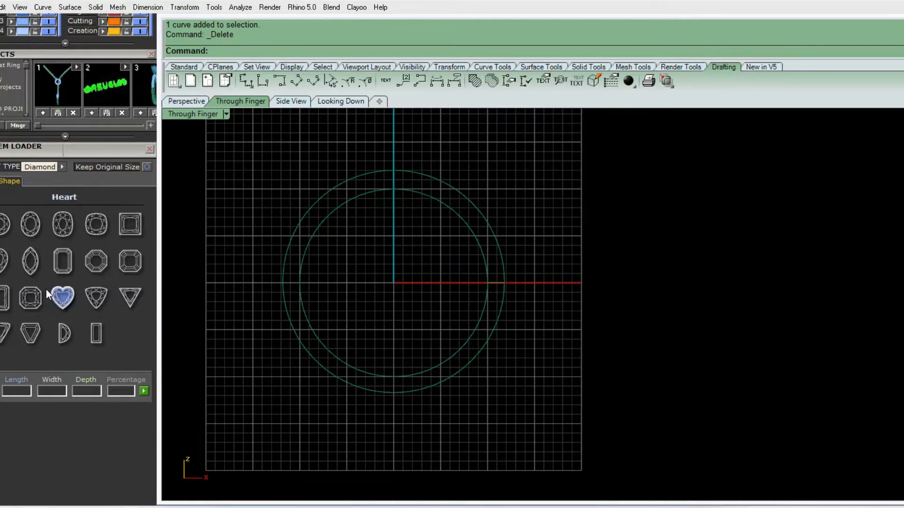
left_click(2, 224)
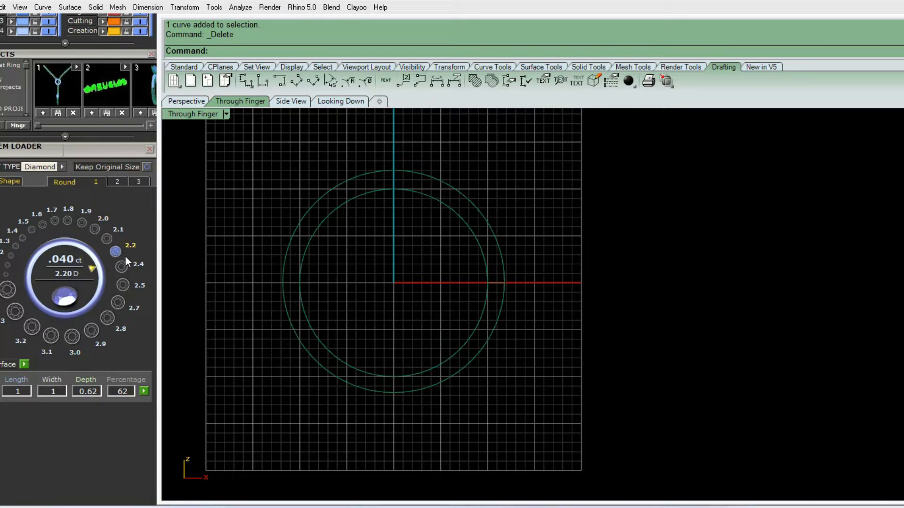
left_click(107, 239)
scroll(399, 283, "up", 3)
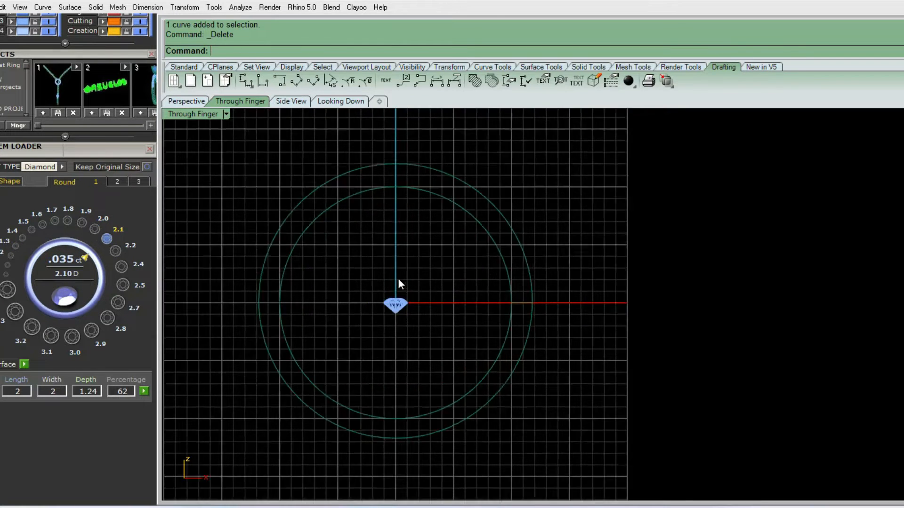
Step: Move the diamond straight up along the vertical axis so its tip sits just above the origin
left_click(395, 306)
right_click_drag(394, 306, 402, 374)
left_click_drag(403, 374, 401, 330)
scroll(406, 318, "up", 12)
right_click_drag(402, 370, 470, 336)
left_click(418, 324)
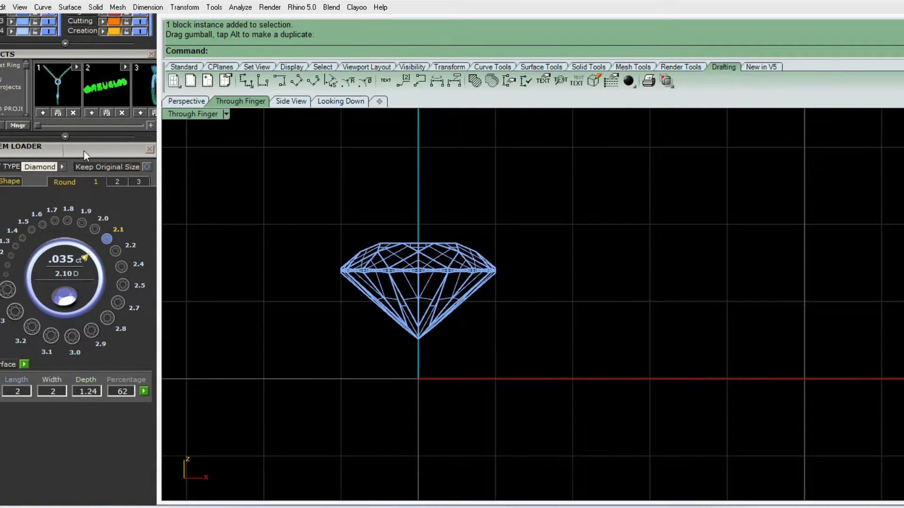
Step: Draw a polyline down the diamond's right girdle edge, partway along the pavilion, and down at a slight slant to below the tip
scroll(84, 151, "up", 6)
left_click(2, 41)
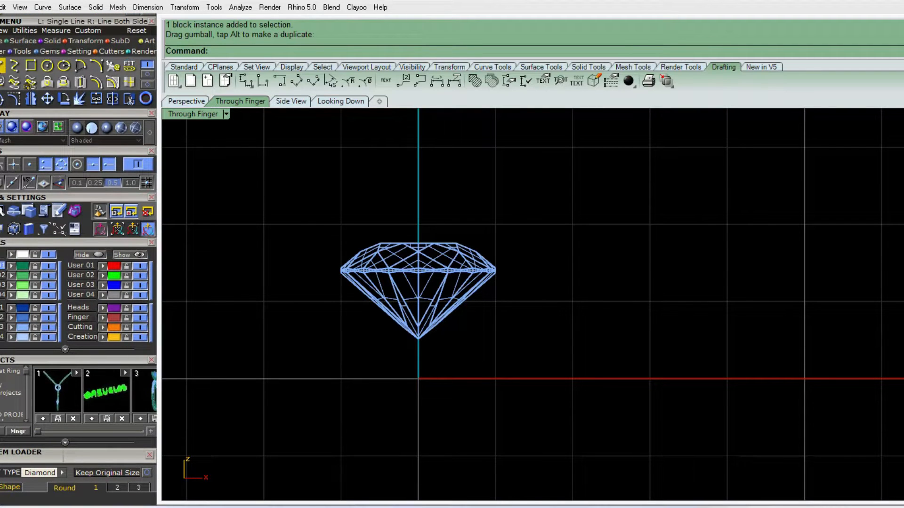
left_click(14, 65)
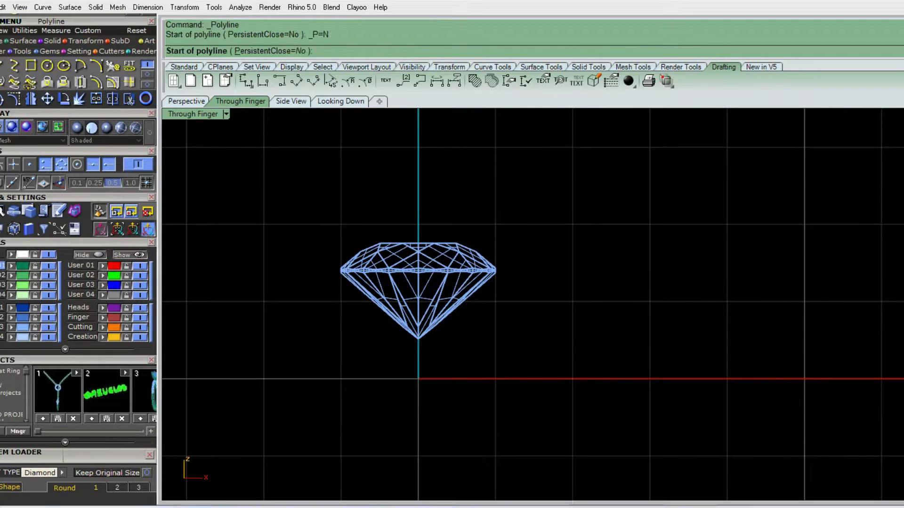
scroll(518, 292, "up", 5)
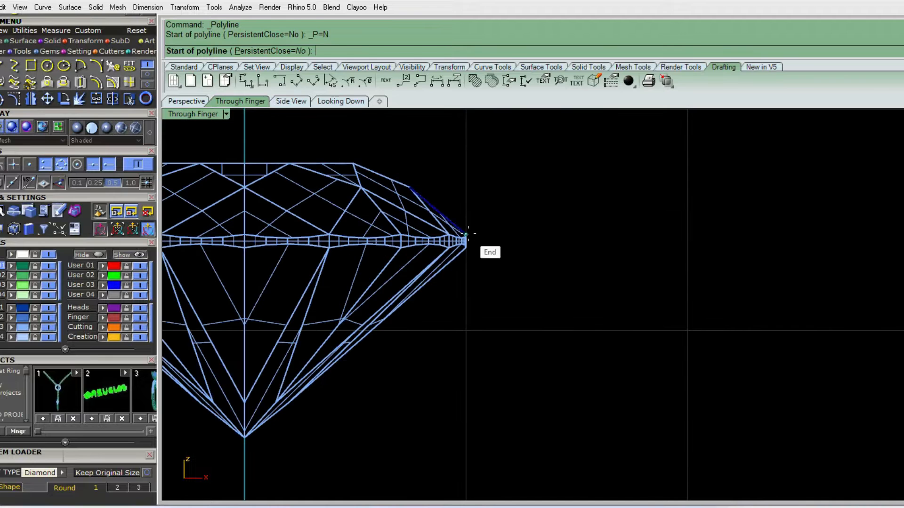
left_click(473, 253)
left_click(474, 256)
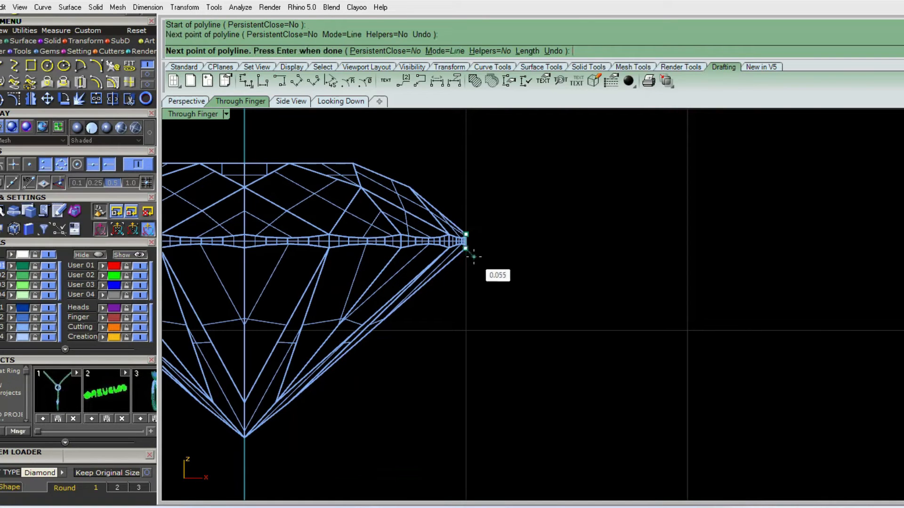
left_click(437, 282)
scroll(438, 282, "down", 5)
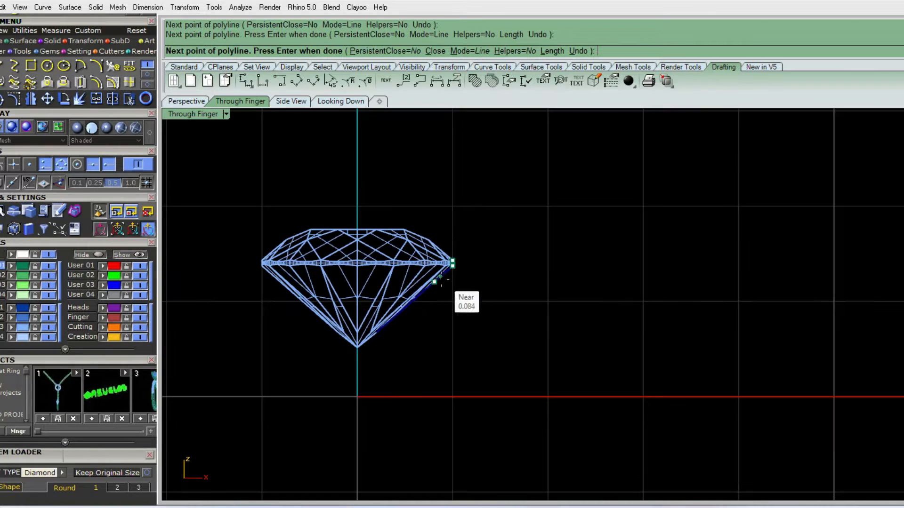
left_click(428, 369)
right_click(429, 364)
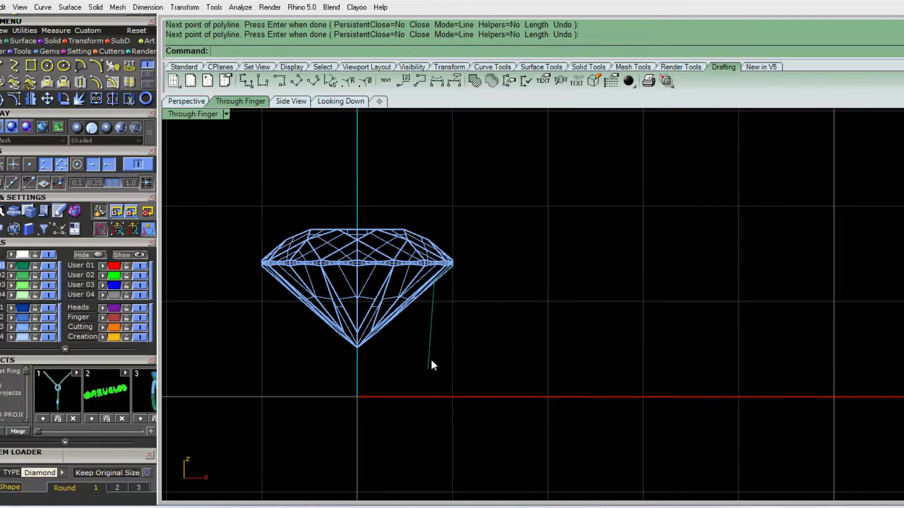
Step: Draw a short vertical line upward from the upper corner of the diamond's right girdle edge
scroll(465, 277, "up", 8)
right_click_drag(452, 262, 467, 301)
type("li")
key("Return")
left_click(450, 275)
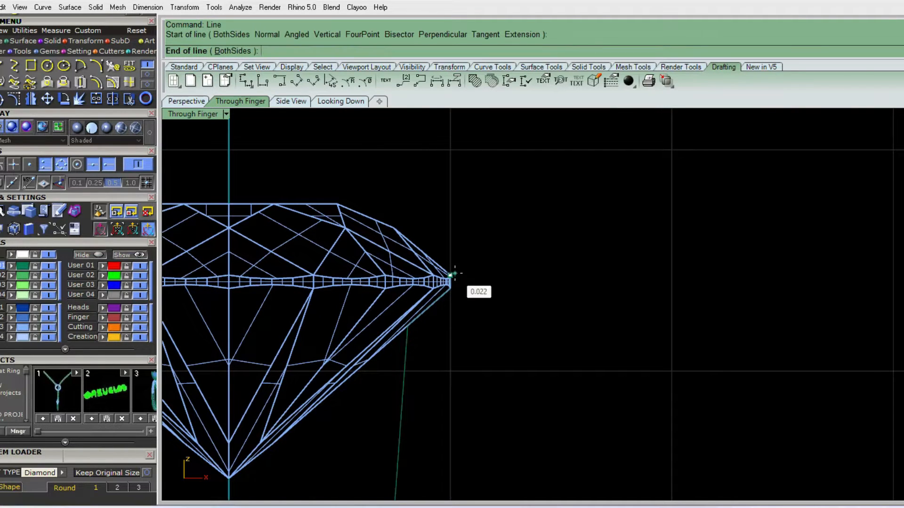
left_click(444, 206)
Step: End the vertical line at about the diamond's table height and offset it 0.6 outward from the stone
scroll(472, 233, "down", 2)
left_click(455, 221)
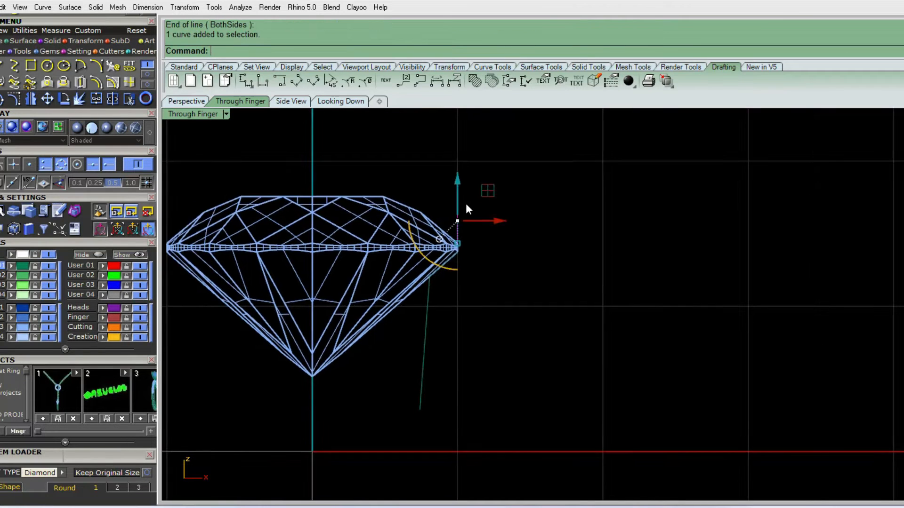
scroll(466, 203, "up", 2)
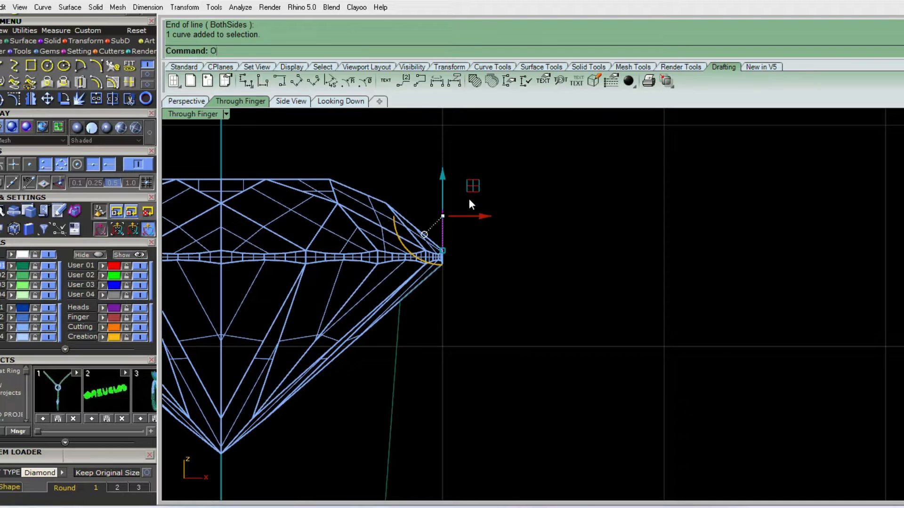
type("f")
key("Return")
type("0.6")
key("Return")
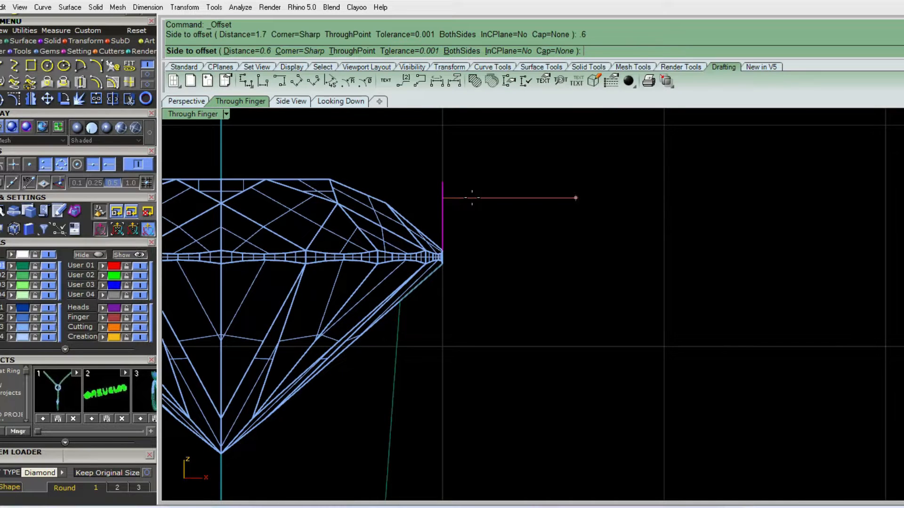
left_click(493, 192)
scroll(500, 204, "down", 4)
scroll(517, 210, "up", 3)
mouse_move(529, 208)
right_mouse_down()
mouse_move(514, 159)
mouse_move(528, 219)
right_mouse_up()
left_click(513, 155)
Step: Draw a horizontal line about 0.97 long outward from the lower end of the slanted profile line
right_click_drag(550, 270, 507, 237)
type("li")
key("Return")
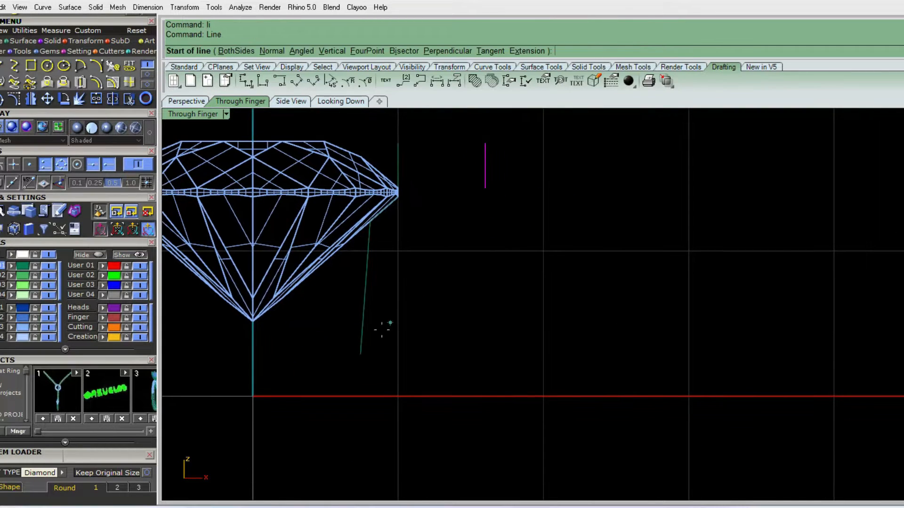
left_click(361, 355)
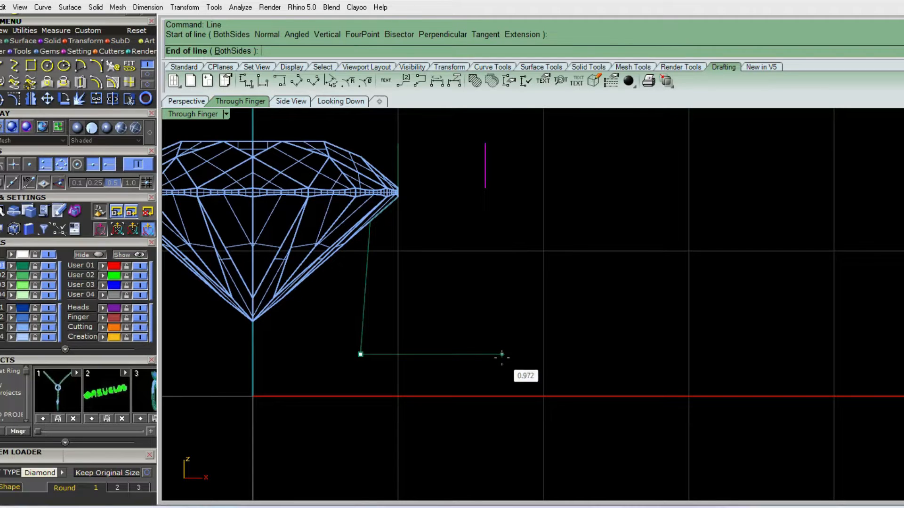
left_click(502, 355)
Step: Scale the offset vertical line in one direction from its upper end so it reaches down to the horizontal base line
scroll(501, 329, "down", 4)
type("1d")
key("Return")
left_click(488, 210)
left_click(488, 240)
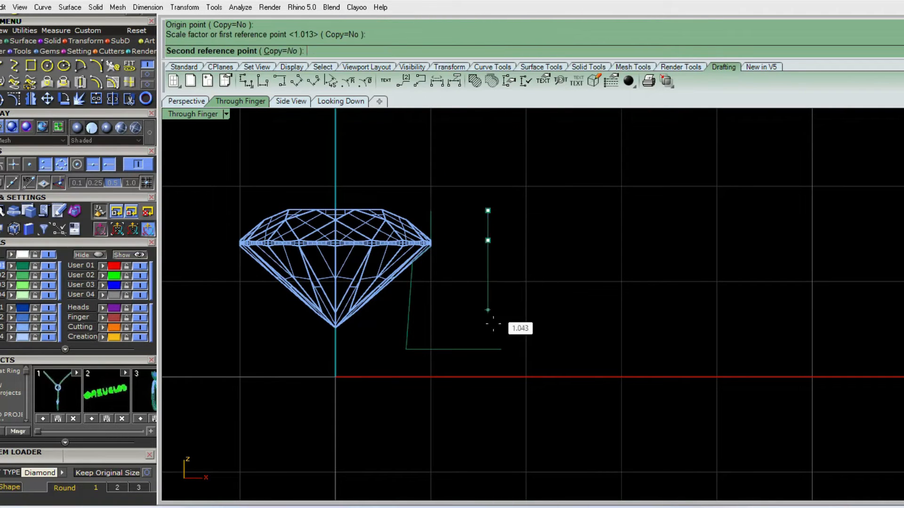
left_click(489, 352)
key("Escape")
Step: Trim the part of the horizontal base line that extends beyond the outer vertical line
left_click_drag(399, 184, 658, 417)
right_click_drag(485, 323, 482, 314)
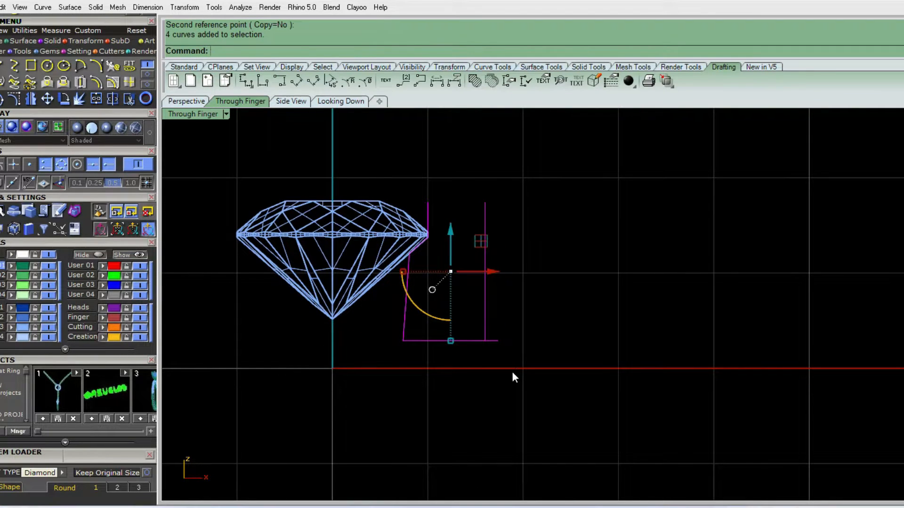
type("t")
key("Return")
scroll(523, 384, "up", 2)
left_click(490, 332)
key("Return")
key("Escape")
Step: Turn on the profile's control points and move its lower inner corner outward, leaving a base about 0.6 wide
left_click_drag(428, 375, 396, 364)
scroll(418, 323, "up", 1)
key("F10")
scroll(433, 318, "up", 1)
left_click_drag(335, 303, 456, 332)
scroll(456, 332, "up", 1)
Step: Measure the width of the setting profile's base between its two lower corners
type("ad")
key("Return")
left_click(385, 331)
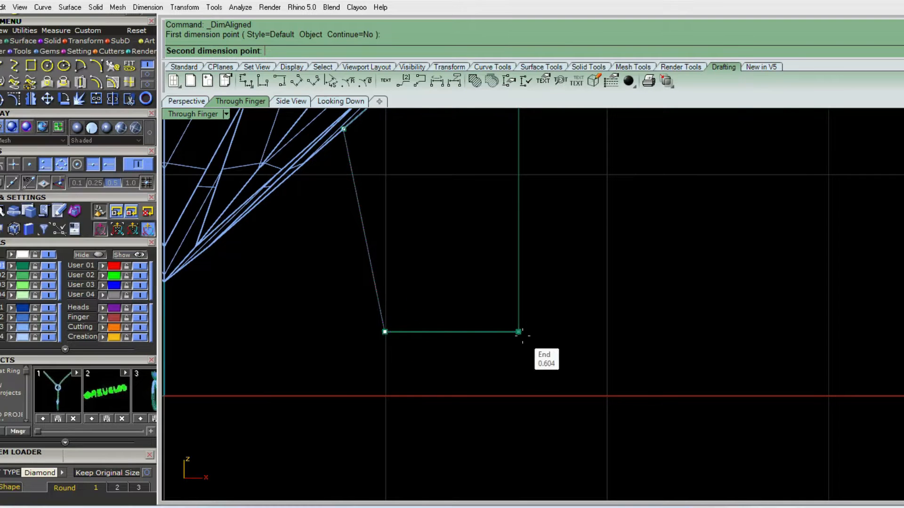
left_click(518, 332)
scroll(505, 365, "down", 2)
key("Escape")
Step: Close the top of the setting profile with a curvature-continuous blend between the upper ends of the two vertical lines
scroll(462, 234, "up", 3)
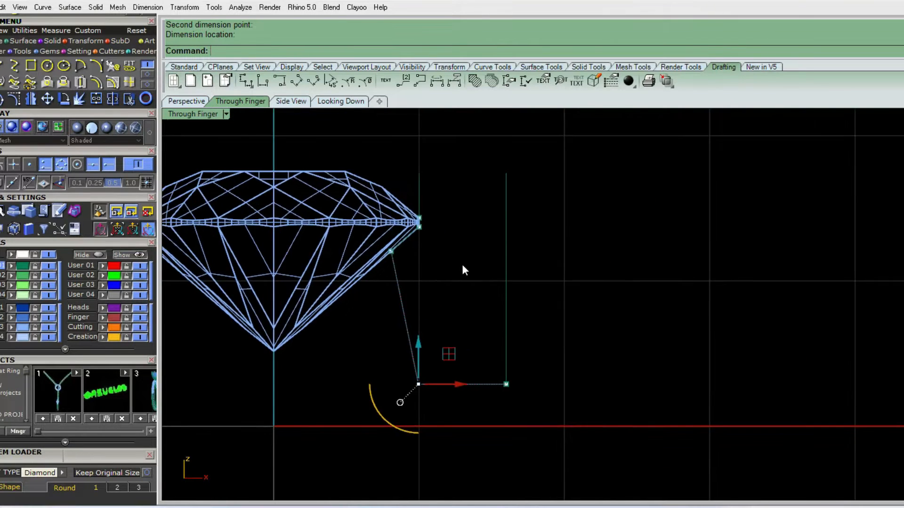
type("bc")
key("Return")
left_click(429, 210)
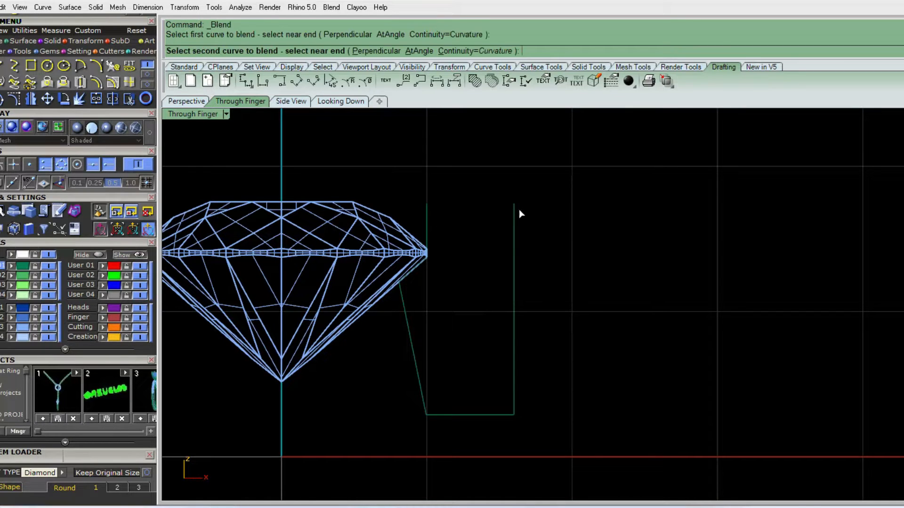
left_click(516, 209)
scroll(515, 208, "down", 2)
scroll(493, 211, "up", 2)
Step: Select all the setting profile curves, including the blend, and join them into one closed curve
left_click(470, 190)
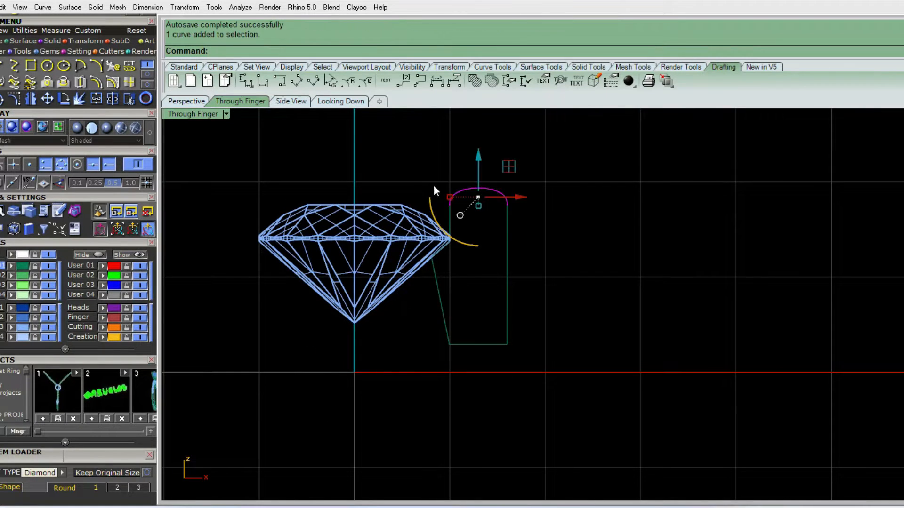
left_click_drag(436, 219, 476, 266, "shift")
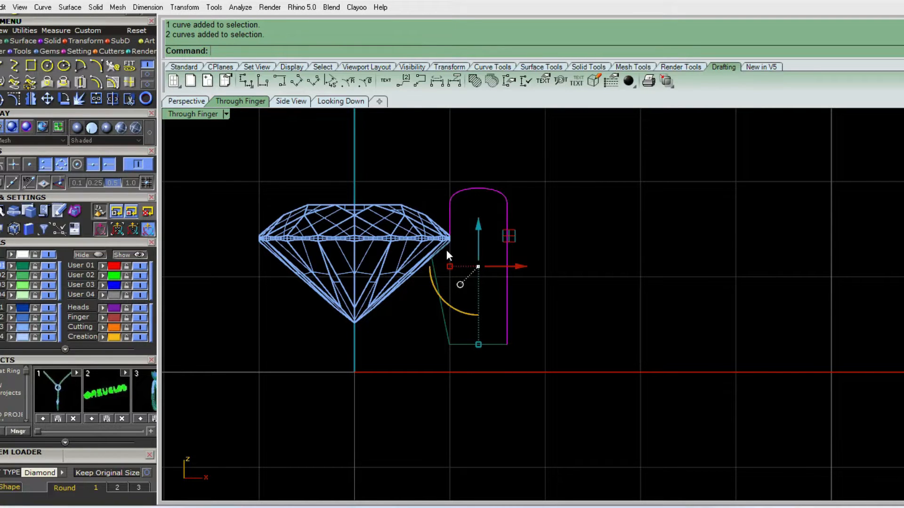
left_click(445, 248, "shift")
left_click(475, 279)
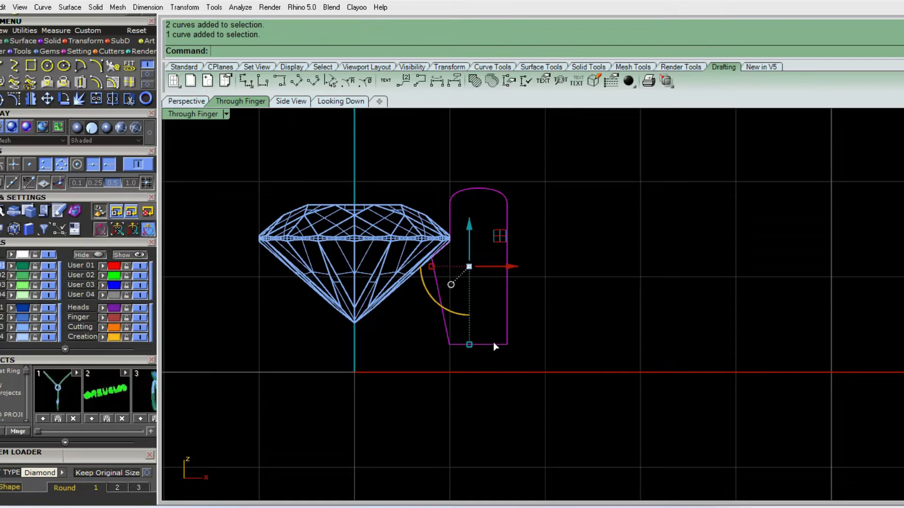
right_click_drag(551, 335, 557, 307)
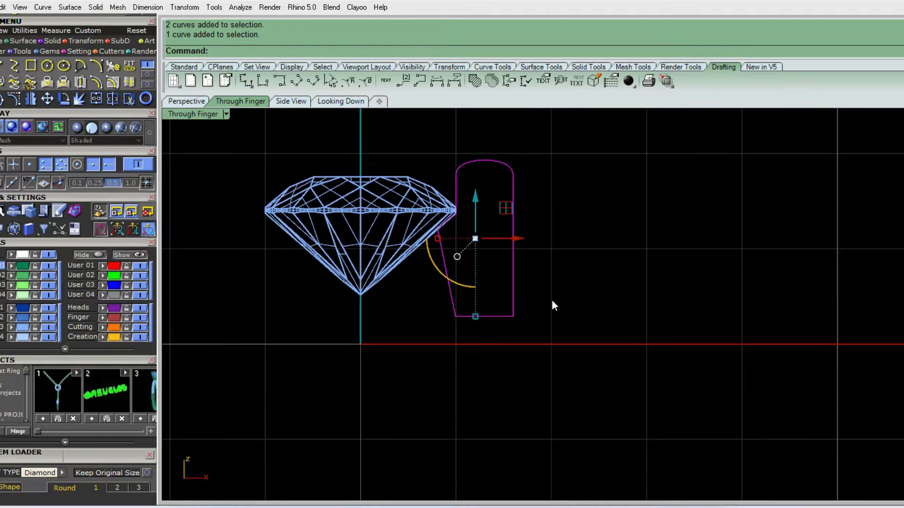
key("ctrl+j")
Step: Revolve the closed profile 360 degrees around the vertical axis through the origin to form the bezel
right_click_drag(513, 268, 544, 237)
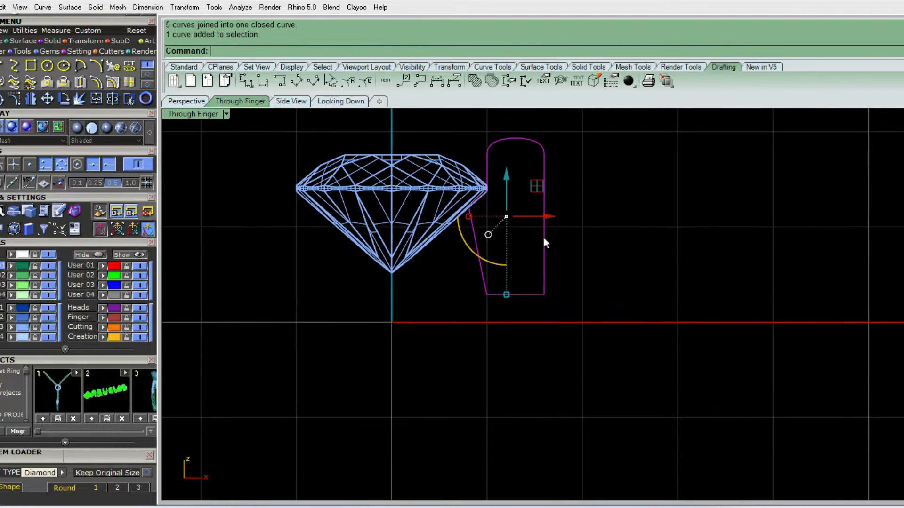
left_click(78, 50)
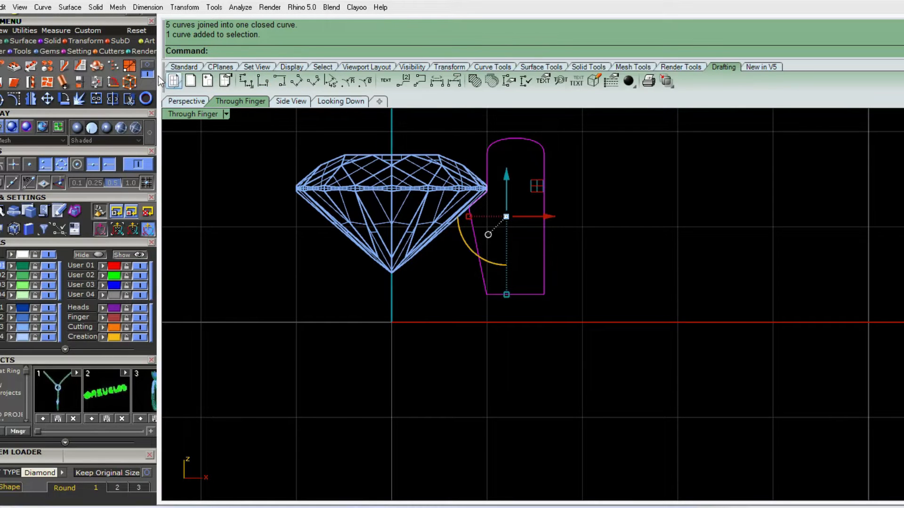
left_click(19, 41)
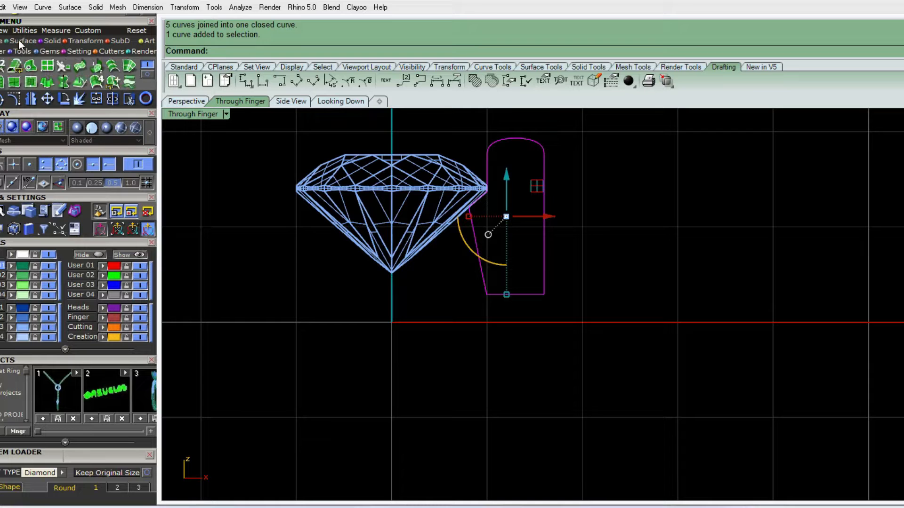
left_click(66, 83)
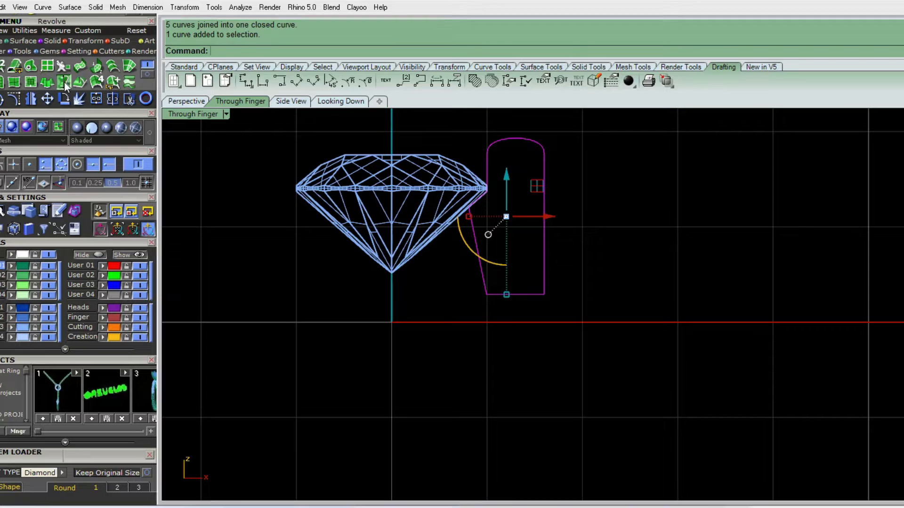
type("0")
key("Return")
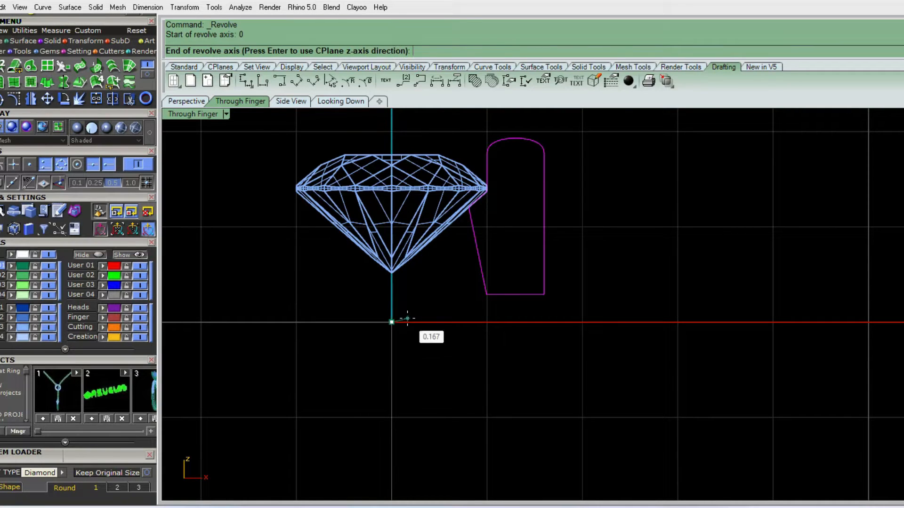
scroll(371, 348, "down", 5)
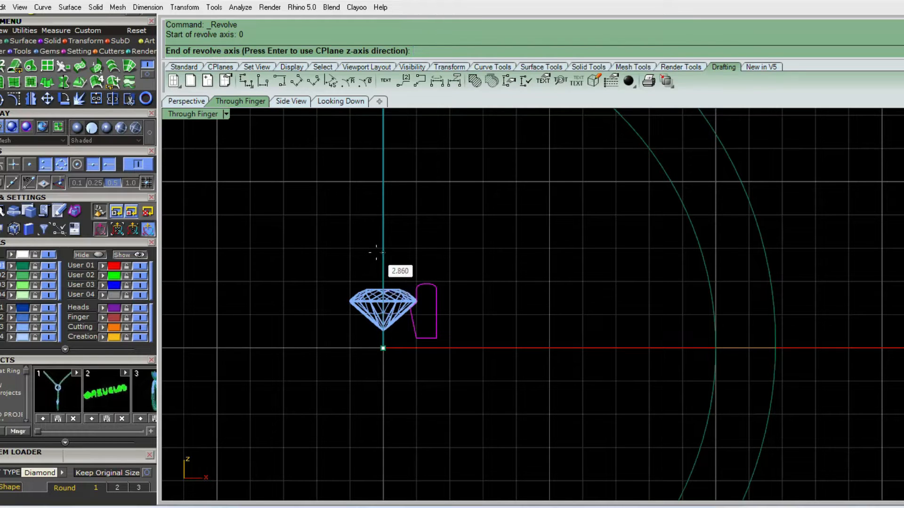
left_click(382, 256)
key("Return")
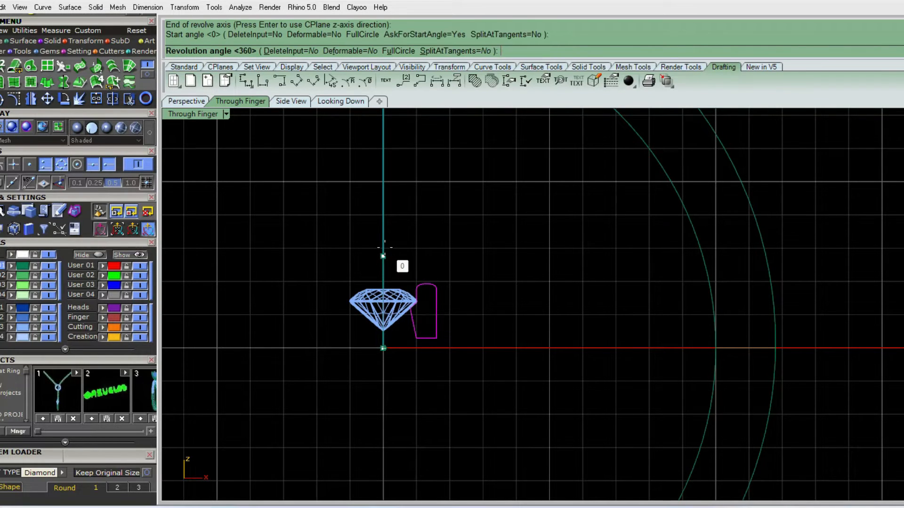
key("Return")
Step: Inspect the revolved bezel around the diamond from several angles and restore the four-view layout
scroll(406, 298, "up", 4)
right_click_drag(409, 291, 419, 389, "ctrl+shift")
scroll(419, 318, "up", 8)
right_click_drag(419, 318, 414, 252, "ctrl+shift")
right_click_drag(415, 252, 517, 360)
scroll(517, 319, "down", 6)
type("4")
key("Return")
key("Return")
Step: Move the bezel, its profile curve and the diamond together straight up to the top of the ring curves
scroll(362, 394, "up", 3)
left_click_drag(323, 377, 413, 427)
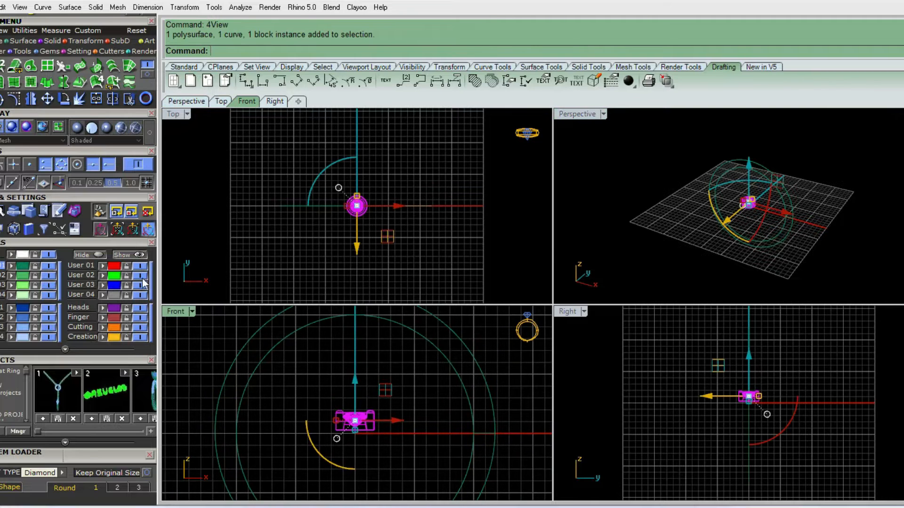
double_click(178, 311)
scroll(430, 343, "down", 2)
left_click_drag(424, 358, 422, 153)
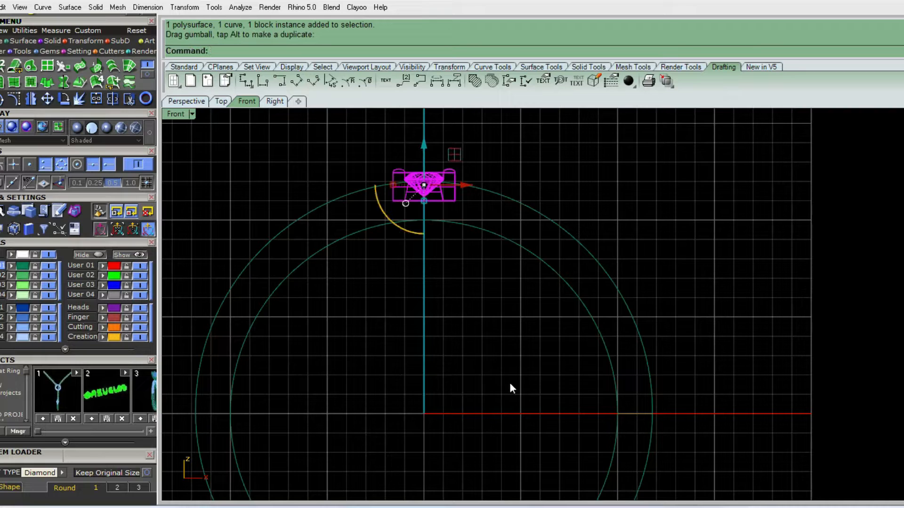
key("Escape")
Step: Switch the view to shaded display and select the inner and outer ring curves
scroll(459, 191, "up", 4)
scroll(491, 196, "down", 4)
mouse_move(492, 190)
right_mouse_down("ctrl+shift")
mouse_move(499, 213)
mouse_move(455, 227)
right_mouse_up("ctrl+shift")
type("sv")
key("Return")
scroll(487, 236, "up", 2)
left_click(513, 259)
left_click(515, 228, "shift")
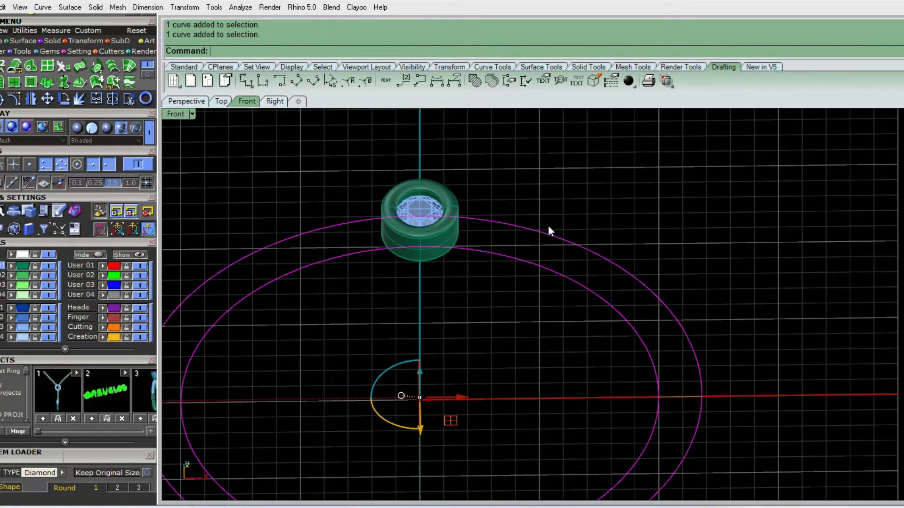
Step: Restore the four standard views and maximize the Right view with the ring curves still selected
right_click_drag(548, 225, 412, 220, "ctrl+shift")
type("4")
key("Return")
type("4")
key("Return")
scroll(406, 223, "up", 4)
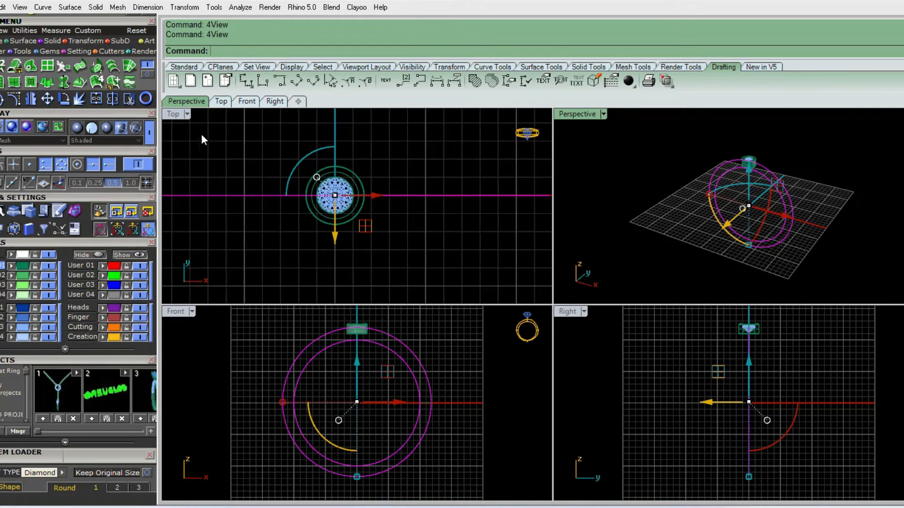
right_click_drag(342, 396, 358, 395)
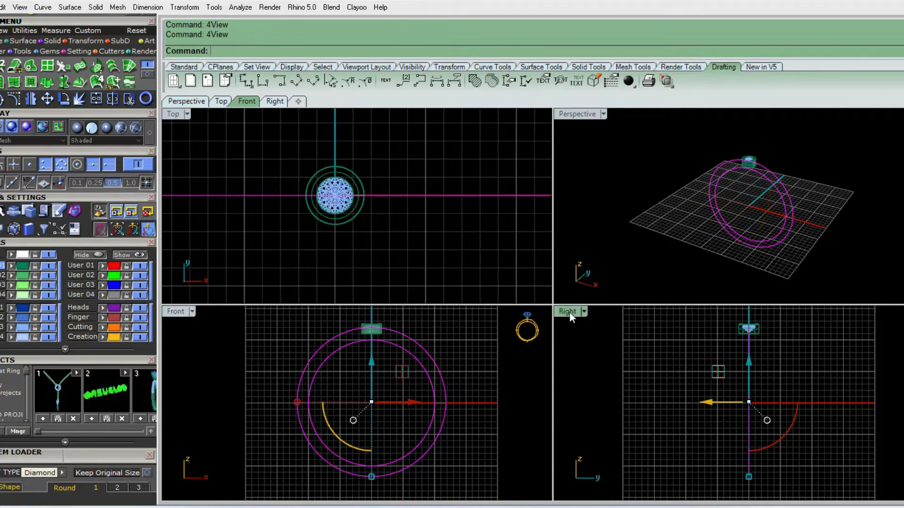
double_click(569, 311)
scroll(589, 320, "up", 4)
type("e")
key("Return")
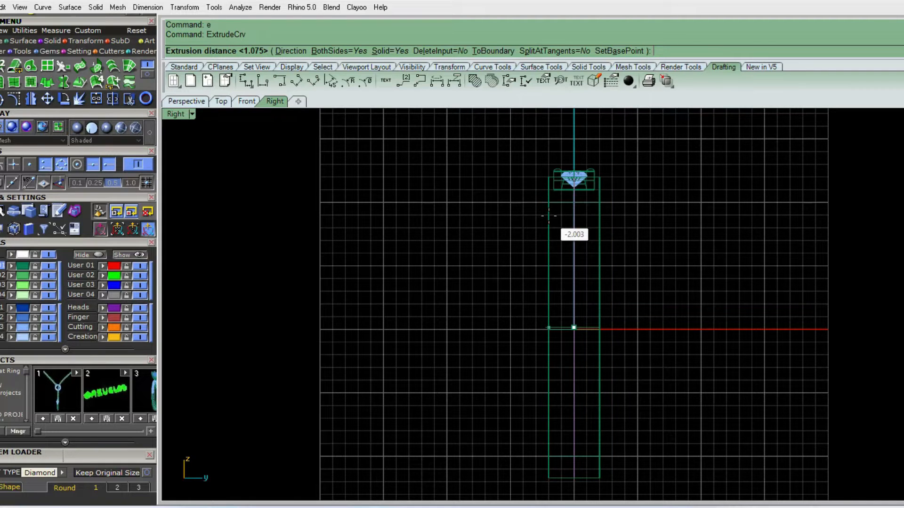
key("Escape")
Step: Measure the bezel's outer width along its lower edge in the Right view
right_click_drag(578, 197, 547, 220)
type("ad")
scroll(547, 221, "up", 6)
key("Return")
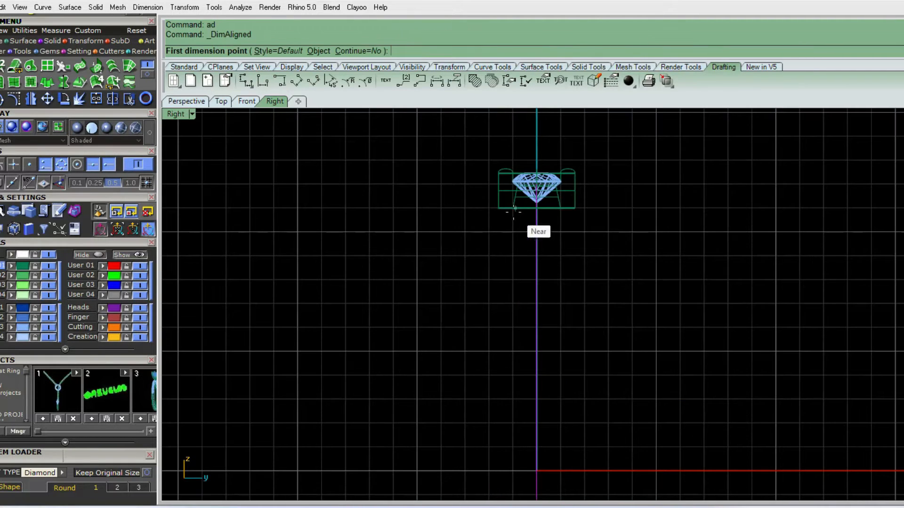
left_click(498, 208)
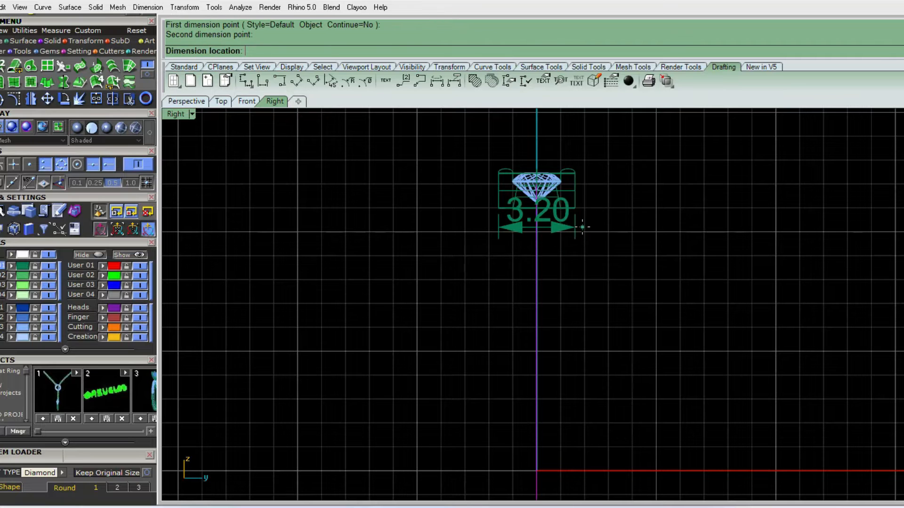
key("Escape")
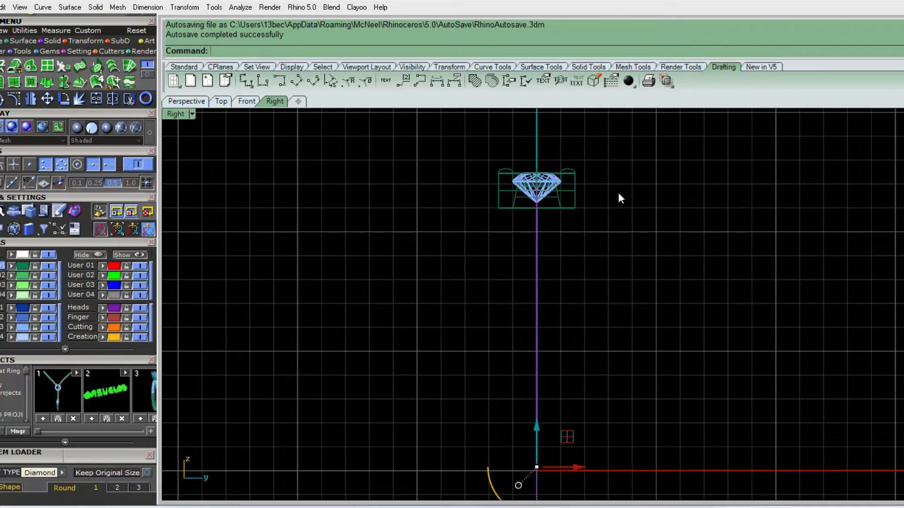
Step: Extrude both ring curves as a solid band to both sides with a distance of 4.2/2, and check it in four views
type("e")
key("Return")
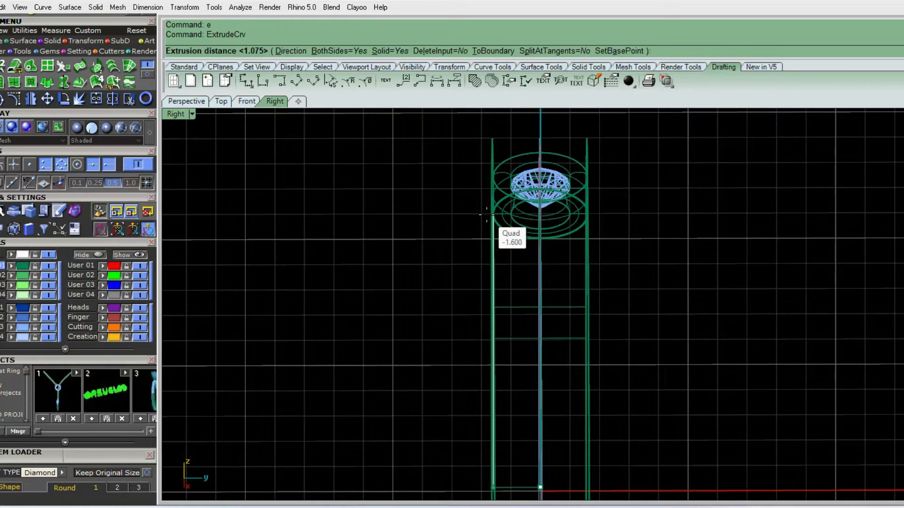
type("4.2/2")
key("Return")
right_click_drag(485, 229, 610, 304, "ctrl+shift")
key("F5")
key("Escape")
key("F5")
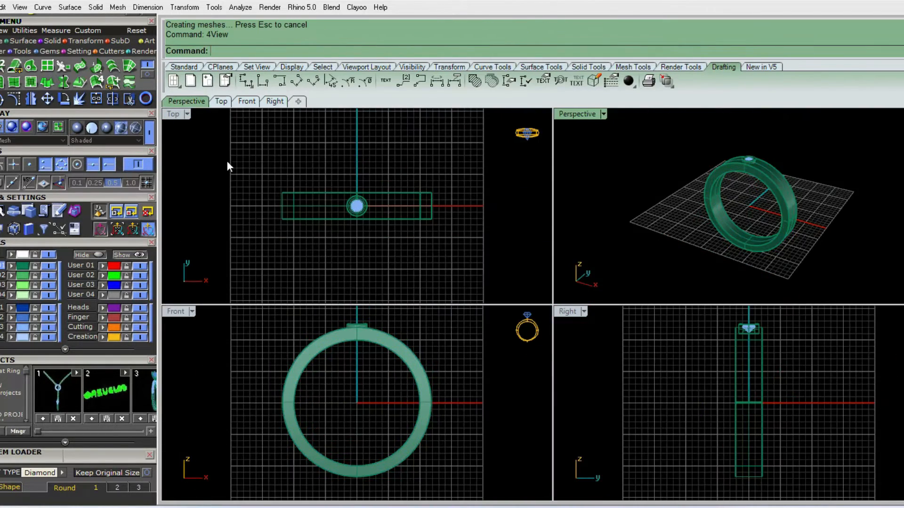
Step: Undo the band extrusion and extrude both ring curves as a solid to both sides with a distance of 5.2/2
double_click(185, 113)
key("ctrl+z")
right_click_drag(649, 308, 645, 283, "ctrl+shift")
left_click(585, 269)
type("e")
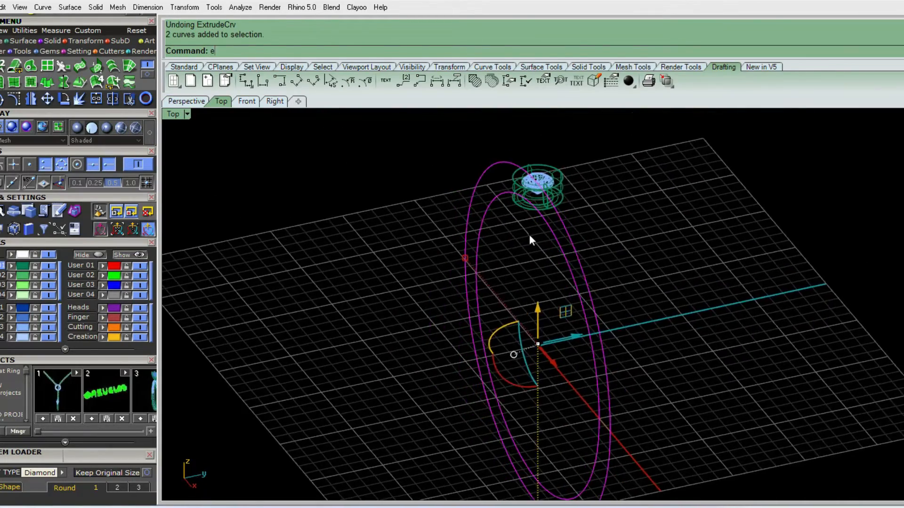
key("Return")
type("5.2/2")
key("Return")
Step: Restore the four standard views, clear the selection and enlarge the bezel area in the Top view
right_click_drag(477, 241, 659, 250, "ctrl+shift")
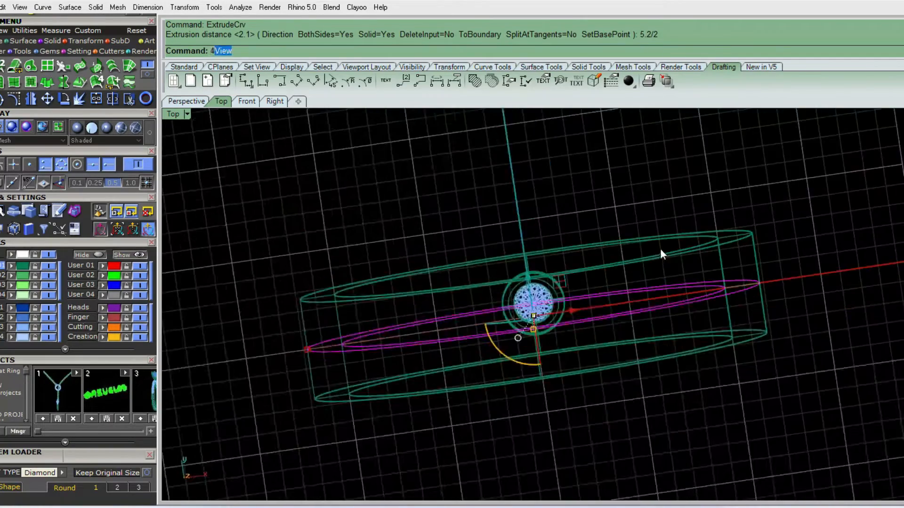
key("F4")
key("F4")
left_click(473, 252)
scroll(383, 195, "up", 6)
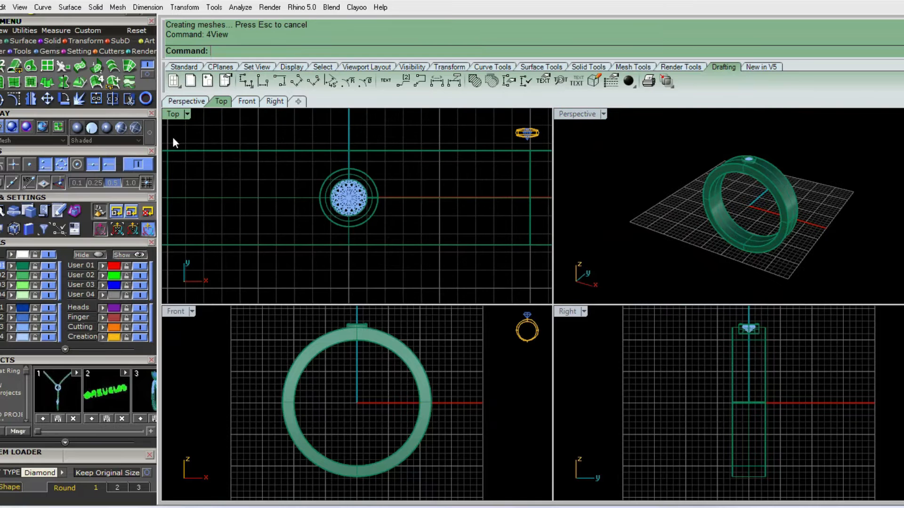
Step: Dimension the gap between the bezel's outer circle and the band's edge in the Top view
double_click(179, 114)
scroll(377, 192, "up", 5)
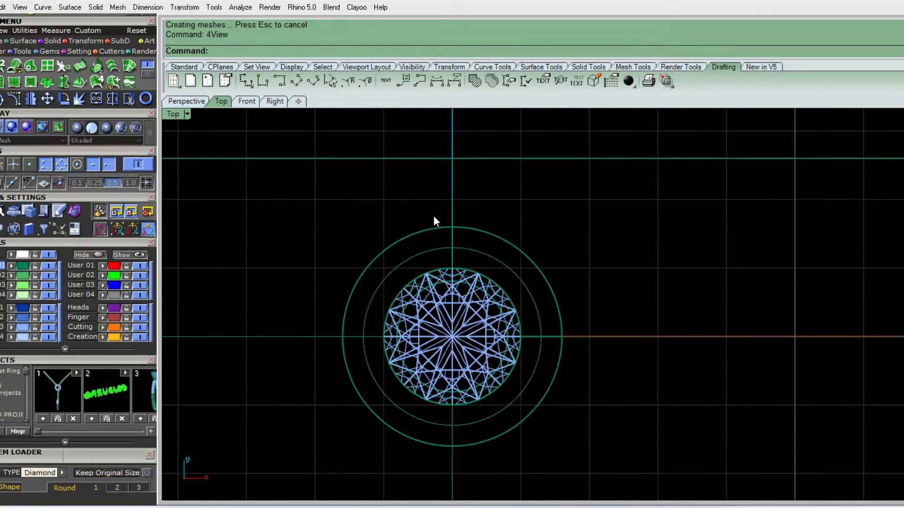
type("da")
key("Return")
left_click(439, 225)
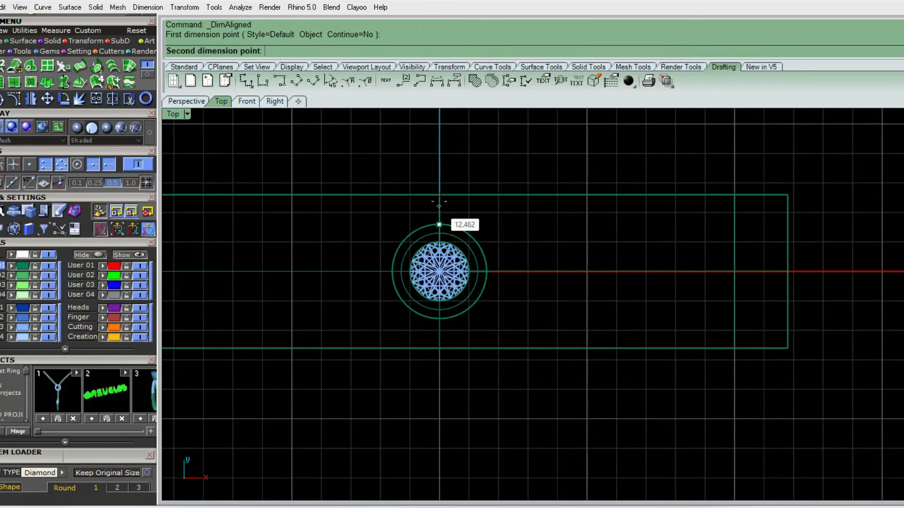
left_click(439, 194)
left_click(500, 202)
Step: Examine the bezel and band from above in an enlarged view, and restore the four standard views
scroll(510, 244, "down", 3)
right_click_drag(509, 243, 554, 176, "ctrl+shift")
key("ctrl+F5")
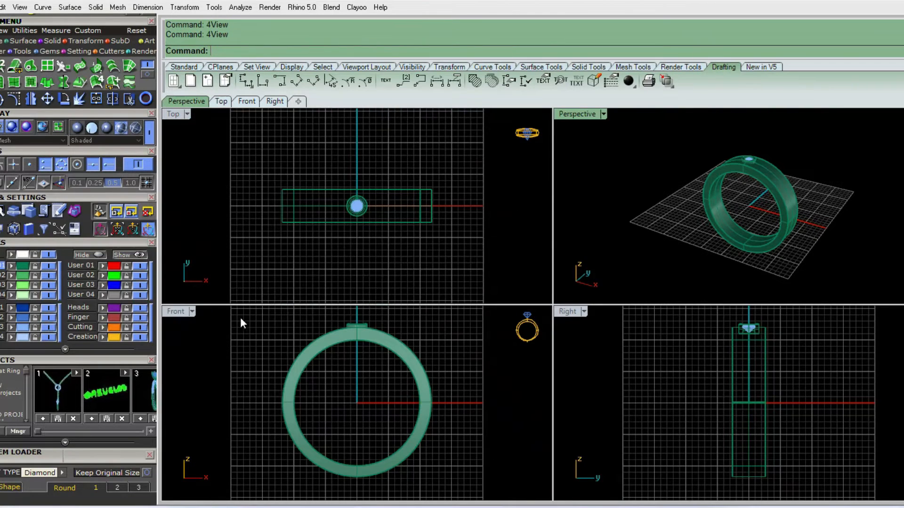
double_click(175, 311)
right_click_drag(565, 244, 531, 287, "ctrl+shift")
scroll(531, 293, "up", 8)
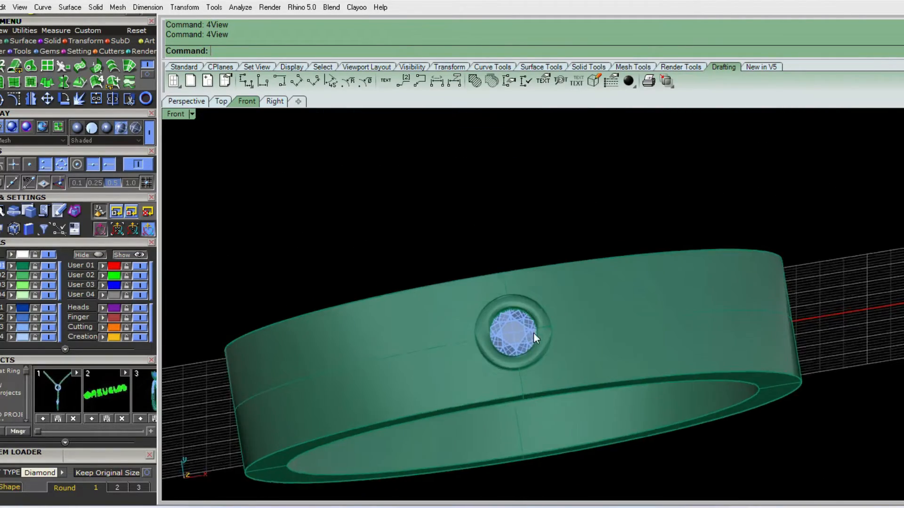
scroll(532, 333, "down", 12)
right_click_drag(541, 326, 547, 346, "ctrl+shift")
key("F4")
key("F4")
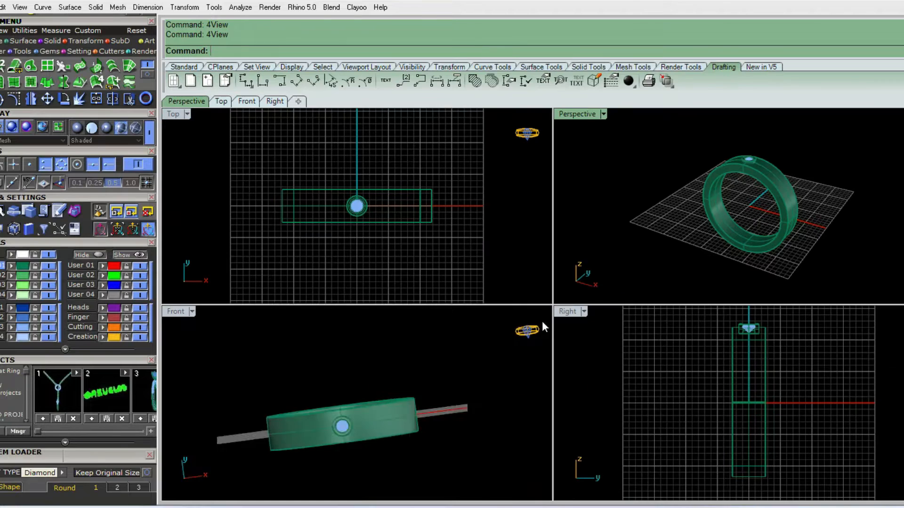
Step: Extract an isocurve in the V direction across the band's outer surface, touching the bezel's outer edge
double_click(586, 114)
right_click_drag(579, 114, 623, 275)
type("ei")
key("Return")
scroll(611, 244, "up", 3)
scroll(611, 244, "up", 4)
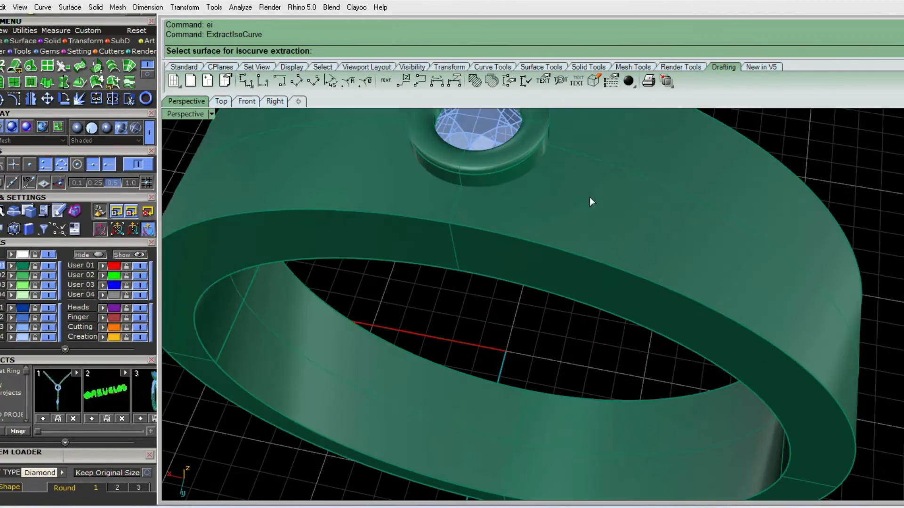
left_click(626, 264)
type("to")
key("Return")
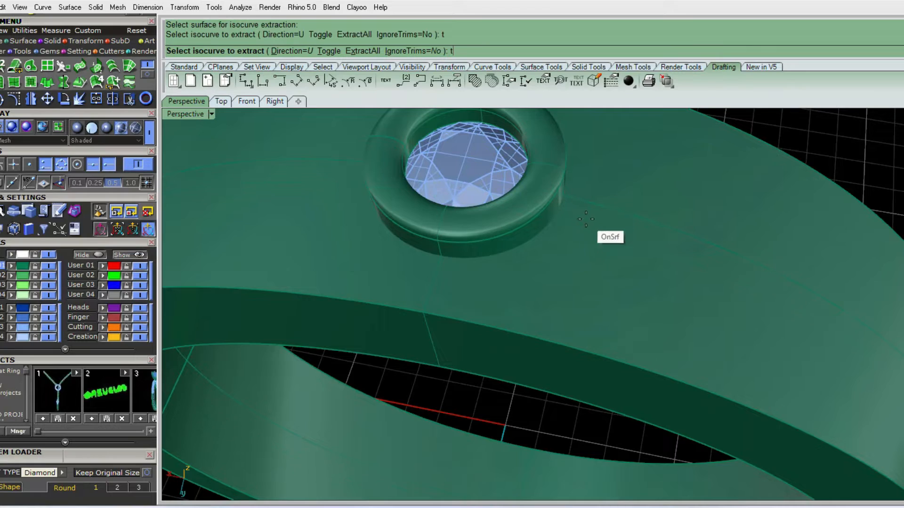
left_click(563, 196)
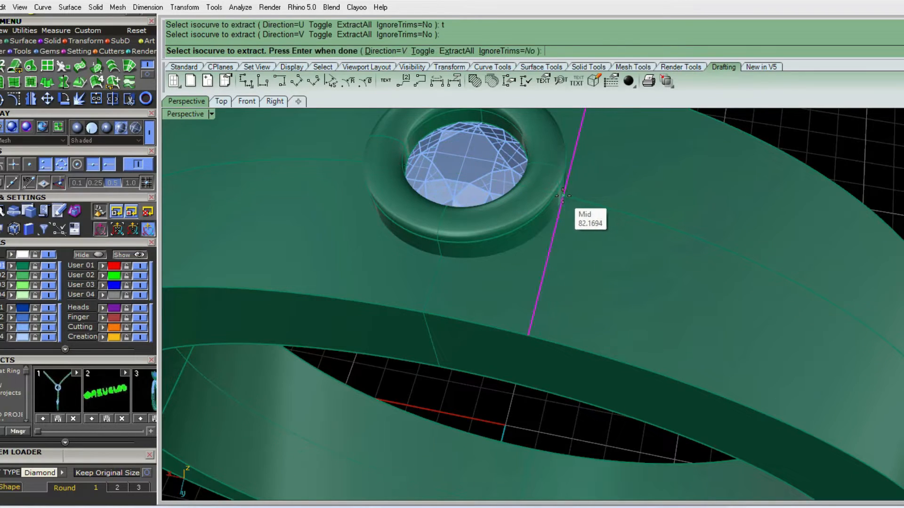
scroll(563, 195, "down", 5)
key("Return")
Step: Assign the extracted isocurve beside the bezel to the User 02 layer and clear the selection
right_click_drag(647, 276, 438, 224)
left_click(438, 224)
left_click(471, 250)
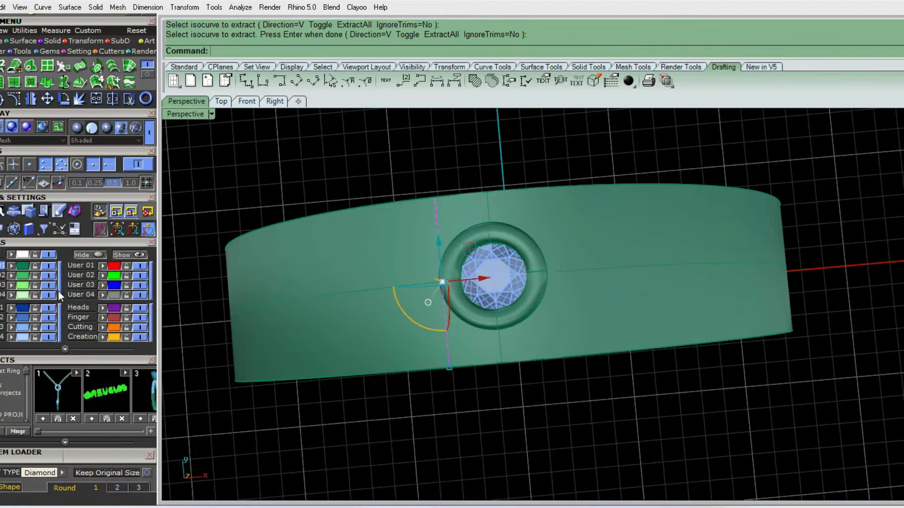
left_click(103, 276)
key("Escape")
Step: Duplicate the band's outer circular edge on its back side
right_click_drag(350, 304, 392, 272)
scroll(424, 250, "up", 5)
scroll(494, 237, "down", 7)
right_click_drag(496, 241, 487, 244, "shift")
scroll(506, 259, "up", 2)
type("de")
key("Return")
left_click(478, 208)
key("Return")
right_click_drag(479, 209, 527, 229)
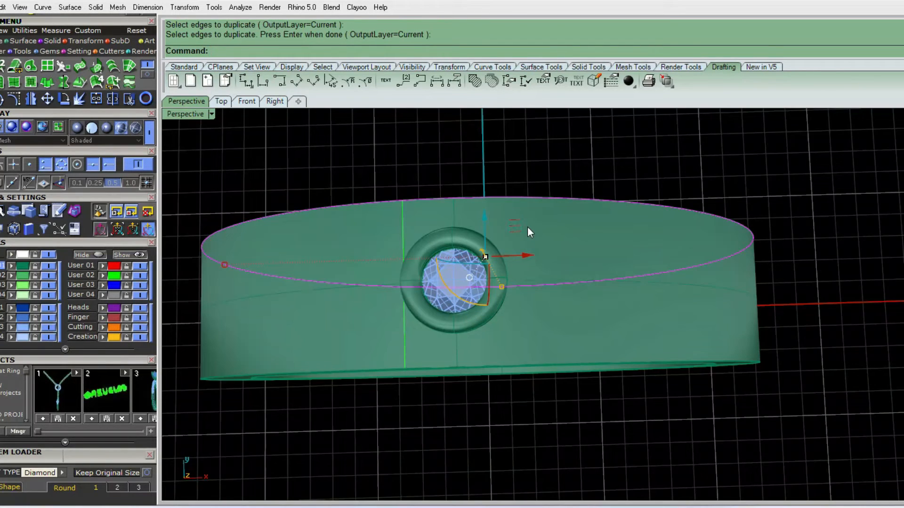
Step: Offset the duplicated edge curve by 1 along the band's outer surface
type("oi")
key("Return")
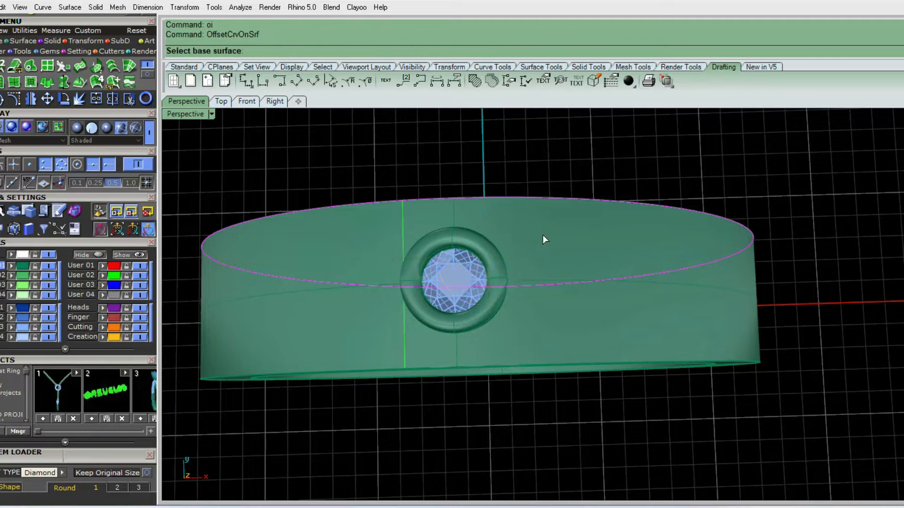
left_click(541, 225)
type("1")
key("Return")
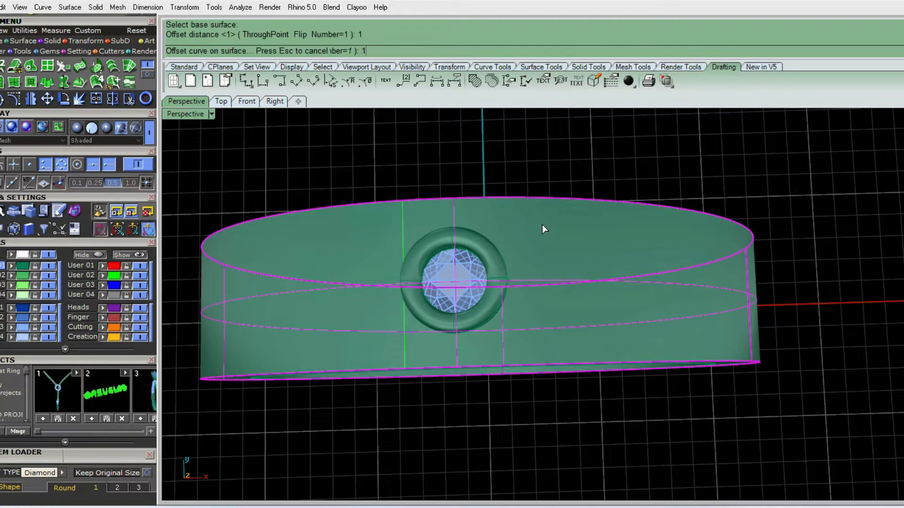
scroll(499, 229, "up", 4)
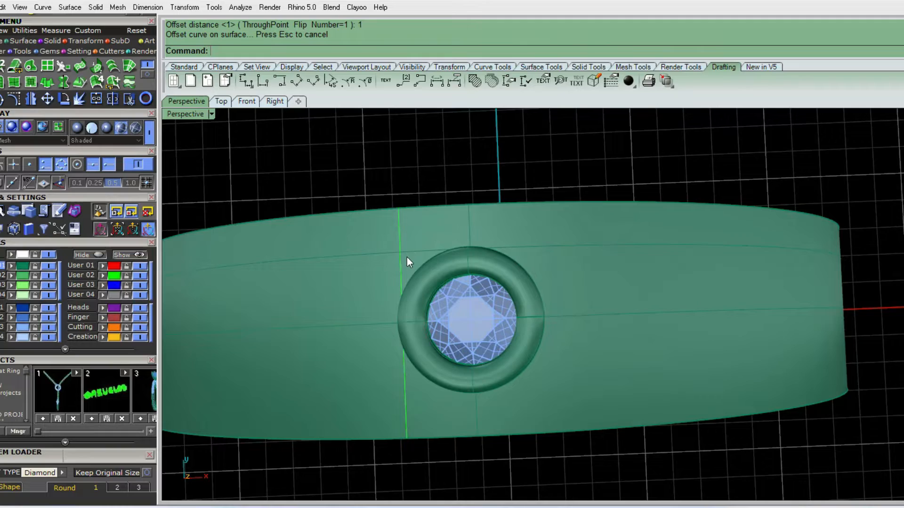
Step: Assign the duplicated edge curve and its offset curve to the User 02 layer and clear the selection
right_click_drag(819, 272, 542, 290)
left_click(584, 283)
left_click(620, 314)
scroll(592, 272, "down", 4)
right_click_drag(592, 272, 648, 254)
left_click(502, 209)
left_click(532, 235)
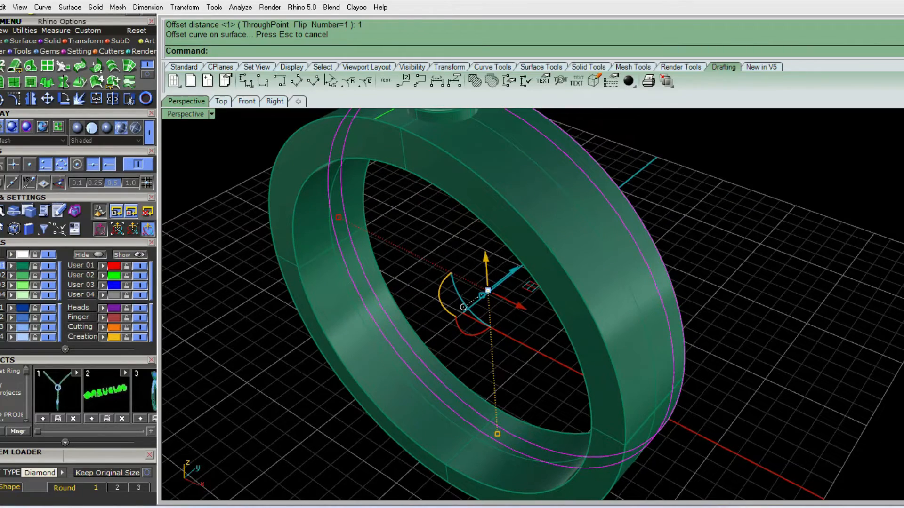
left_click(103, 275)
right_click_drag(887, 311, 832, 281)
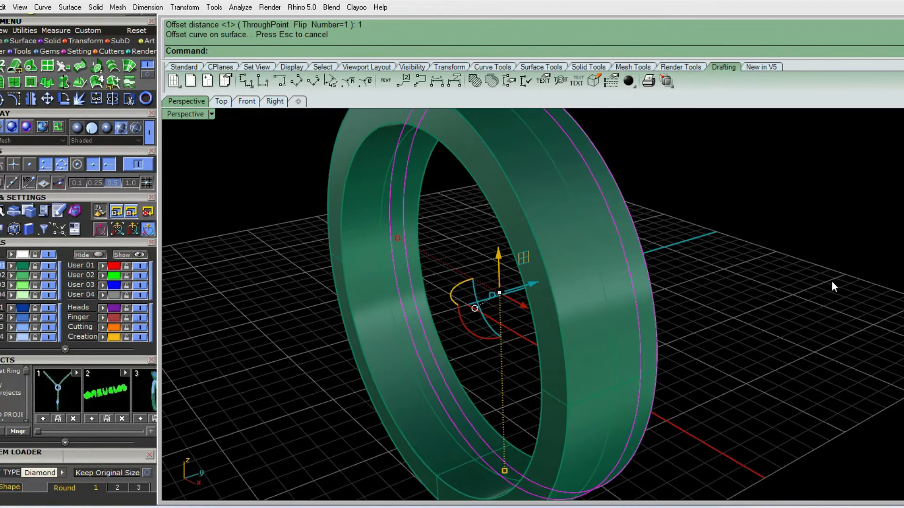
key("Escape")
Step: Duplicate the seam edge that runs across the outer side of the band
right_click_drag(718, 346, 672, 351)
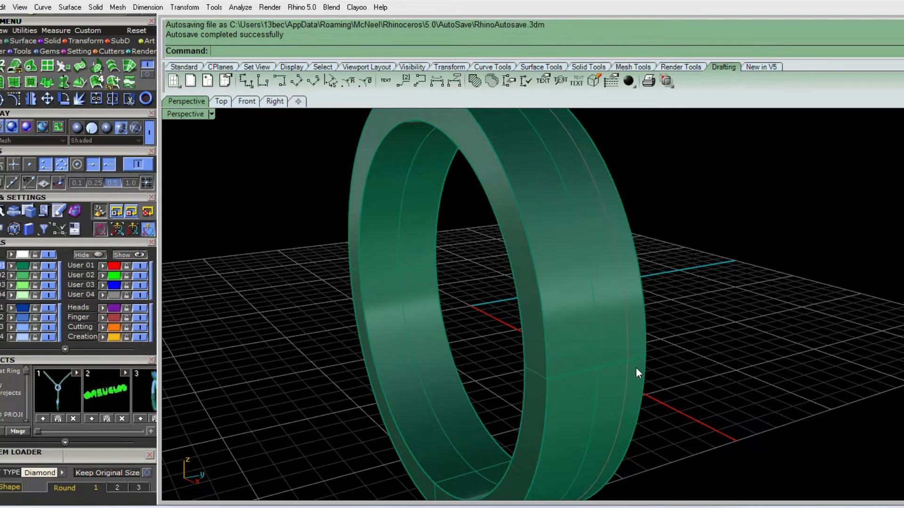
key("Return")
left_click(614, 367)
key("Return")
right_click_drag(614, 367, 641, 365)
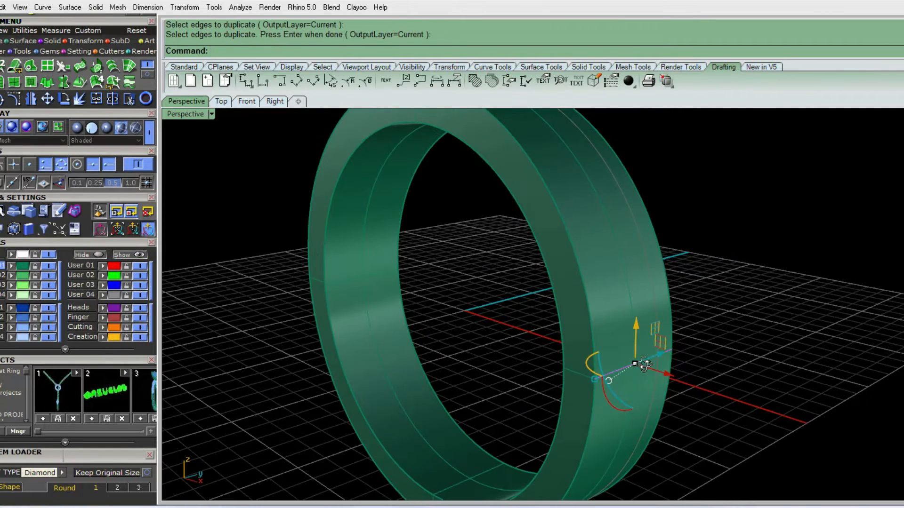
Step: Isolate the two ring-shaped curves and the seam curve by locking all other objects, and unlock everything again
key("ctrl+l")
type("ls")
key("Return")
left_click_drag(753, 408, 562, 288)
right_click_drag(732, 355, 698, 363, "shift")
scroll(697, 362, "down", 4)
right_click_drag(640, 316, 487, 293, "shift")
scroll(521, 316, "up", 4)
key("Escape")
right_click_drag(560, 320, 549, 313)
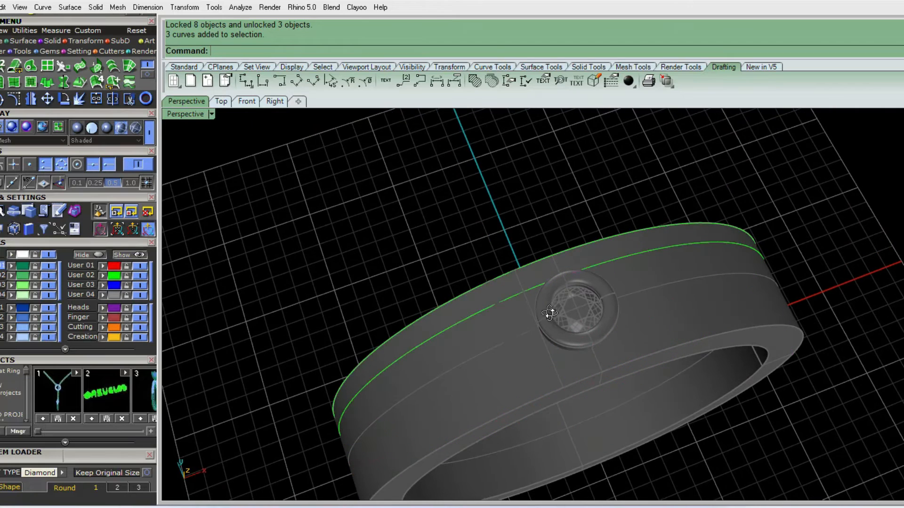
type("ul")
key("Return")
Step: Lock everything except the two ring-shaped curves and the isocurve, and select these three curves
left_click(525, 301)
key("Escape")
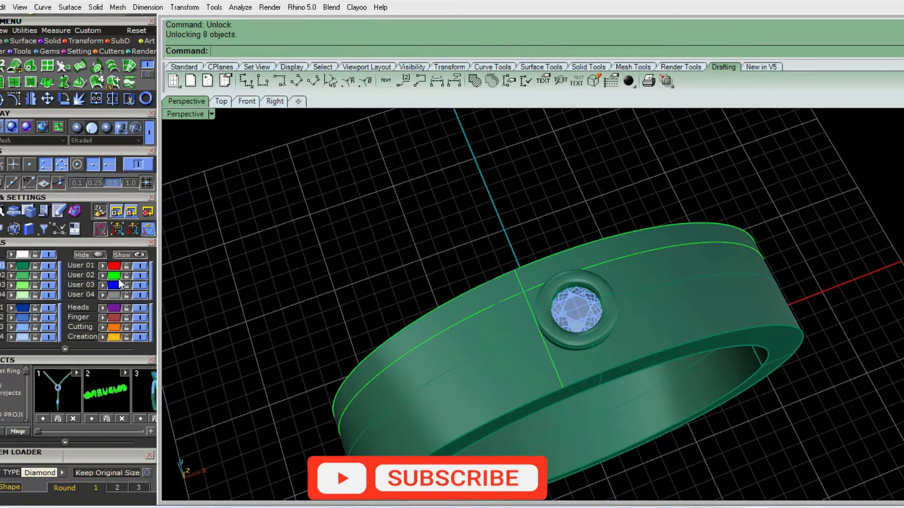
left_click(117, 277)
right_click_drag(679, 288, 664, 332)
key("ctrl+l")
type("k")
key("Return")
left_click_drag(894, 472, 529, 254)
right_click_drag(528, 255, 490, 276)
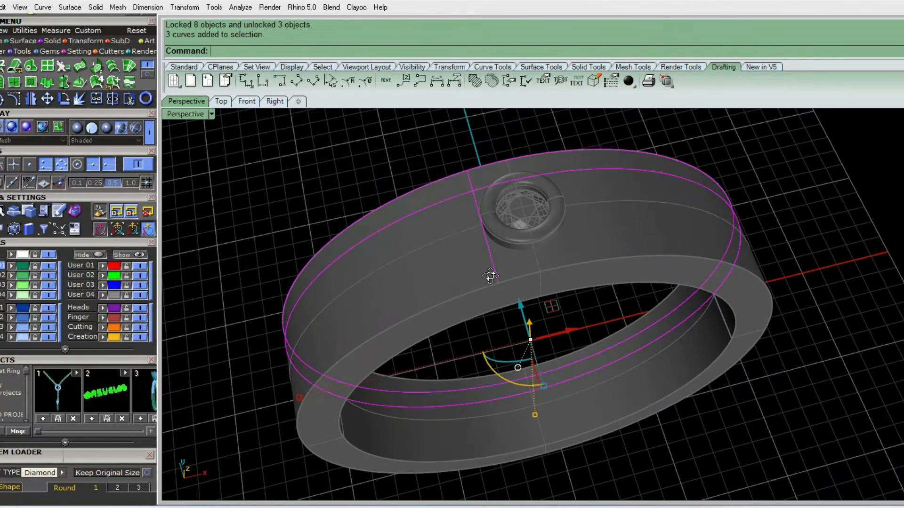
Step: Trim the ring-shaped curves on the far side of the isocurve and the isocurve's excess beyond the offset curve
type("t")
key("Return")
left_click(444, 201)
left_click(439, 180)
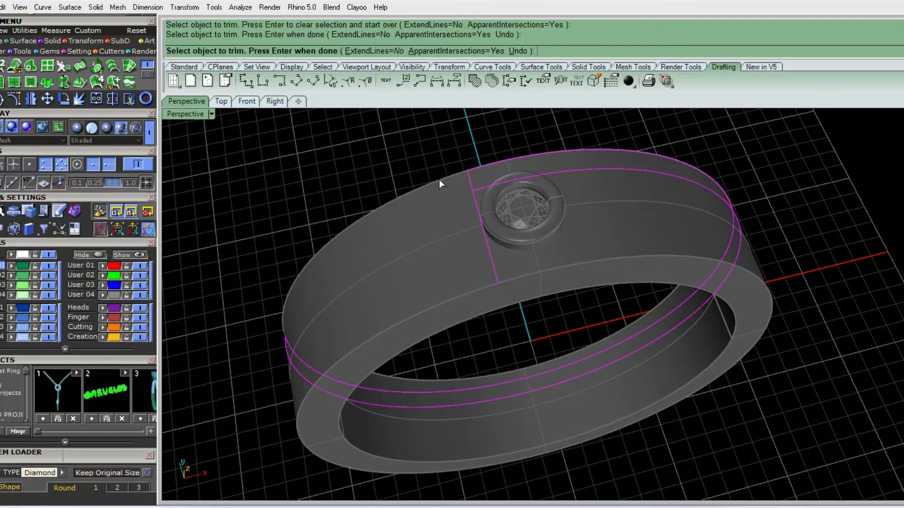
left_click(476, 214)
right_click_drag(502, 253, 580, 349)
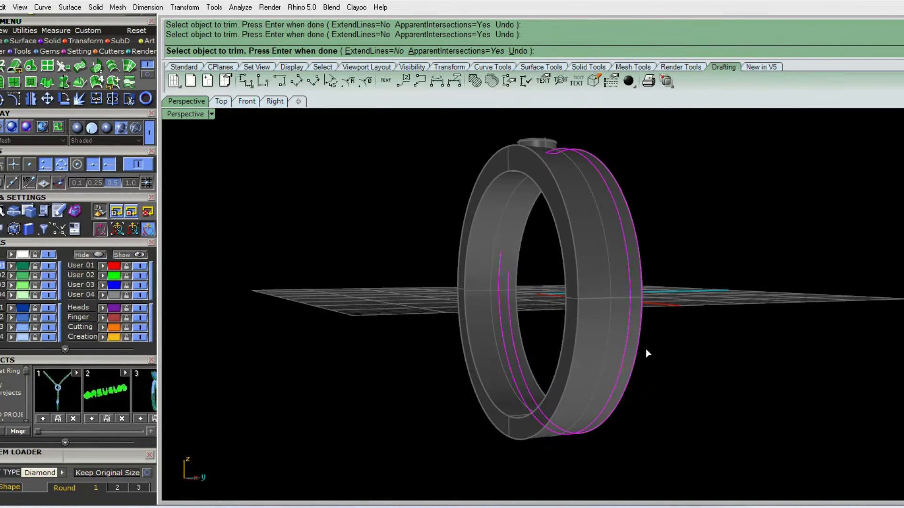
key("Escape")
Step: Unlock all objects and lock only the ring band
scroll(646, 326, "up", 2)
right_click_drag(625, 330, 655, 312)
key("Escape")
scroll(626, 309, "up", 1)
type("ul")
key("Return")
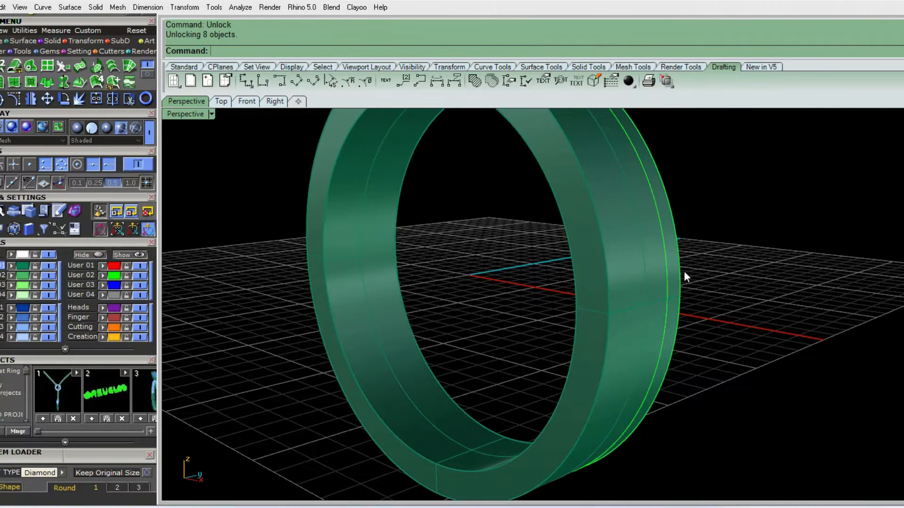
left_click(665, 276)
key("ctrl+l")
Step: Split both trimmed ring curves with the duplicated seam curve as the cutting object
left_click(645, 305)
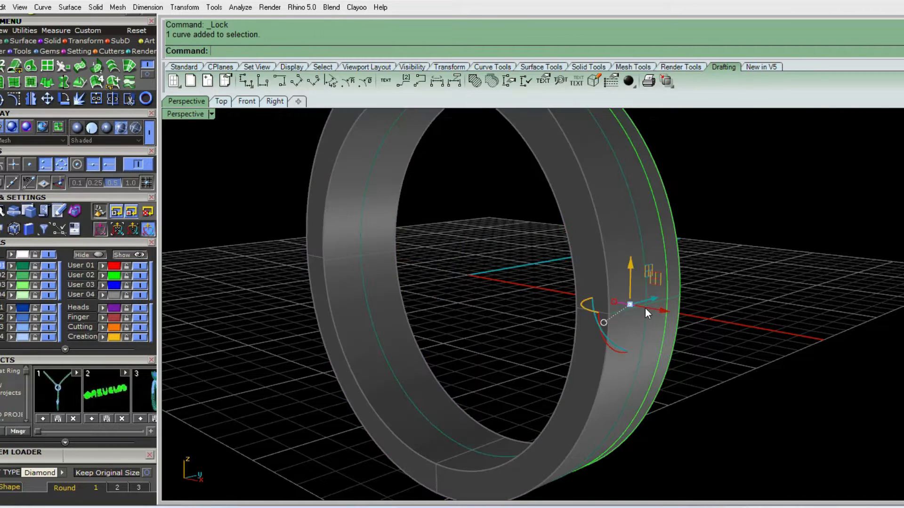
left_click(666, 285)
left_click(678, 272, "shift")
type("s")
key("Return")
left_click(659, 303)
key("Return")
Step: Delete the lower segments of both split ring curves
left_click(669, 309)
left_click(679, 315, "shift")
scroll(678, 315, "down", 2)
right_click_drag(679, 315, 679, 343)
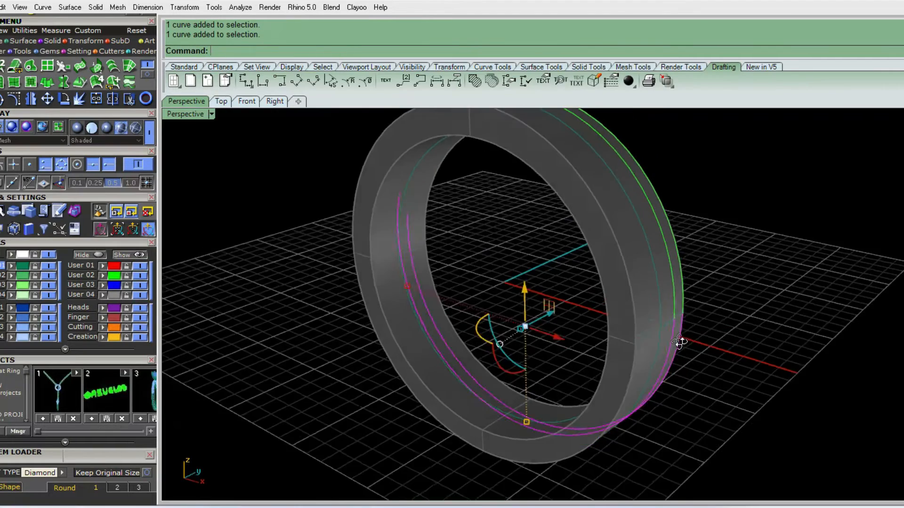
scroll(680, 329, "down", 2)
key("Delete")
Step: Loft a surface between the two remaining upper arcs along the band's edge and select it
right_click_drag(680, 249, 678, 274)
scroll(642, 207, "up", 2)
left_click(624, 200)
left_click(626, 189, "shift")
right_click_drag(626, 193, 726, 238, "shift")
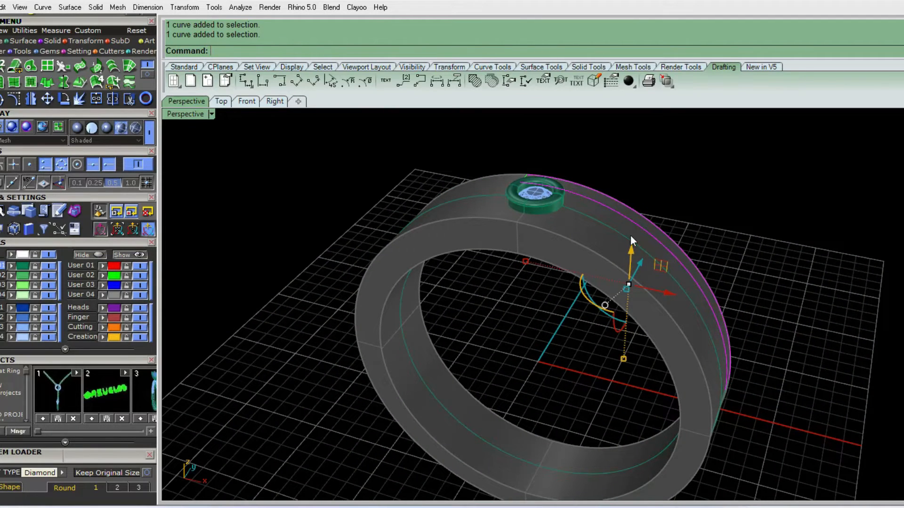
right_click_drag(631, 235, 659, 219)
key("Return")
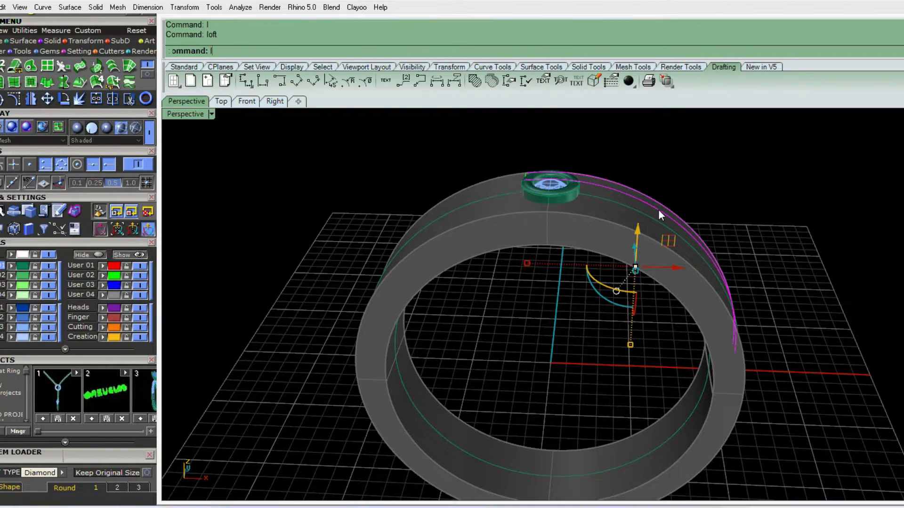
key("Return")
scroll(632, 194, "up", 7)
left_click(632, 194)
Step: Measure the bezel's height above the top of the band in the Front view
type("4View")
key("Return")
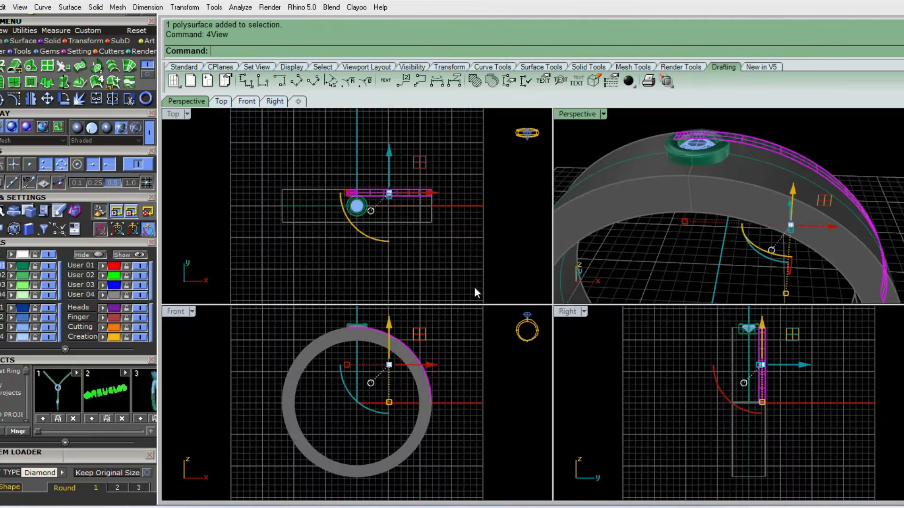
key("Return")
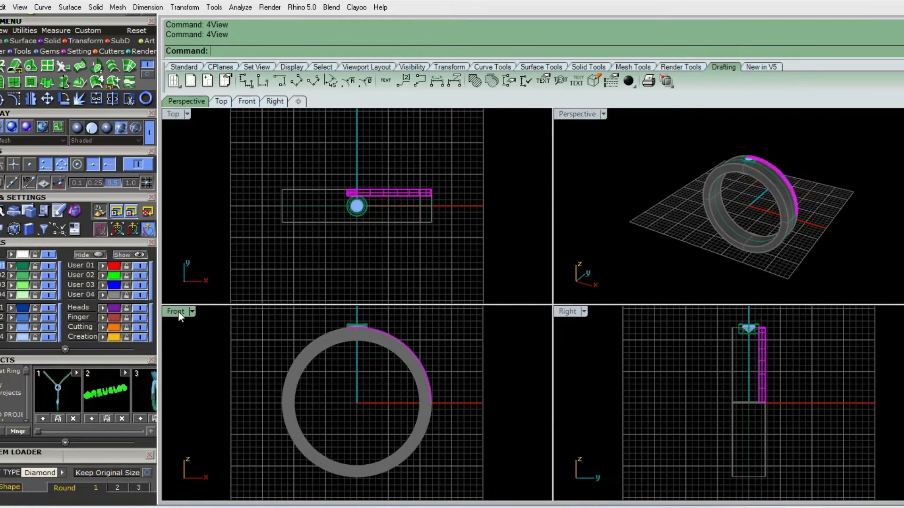
double_click(178, 311)
scroll(622, 302, "up", 5)
scroll(632, 329, "down", 2)
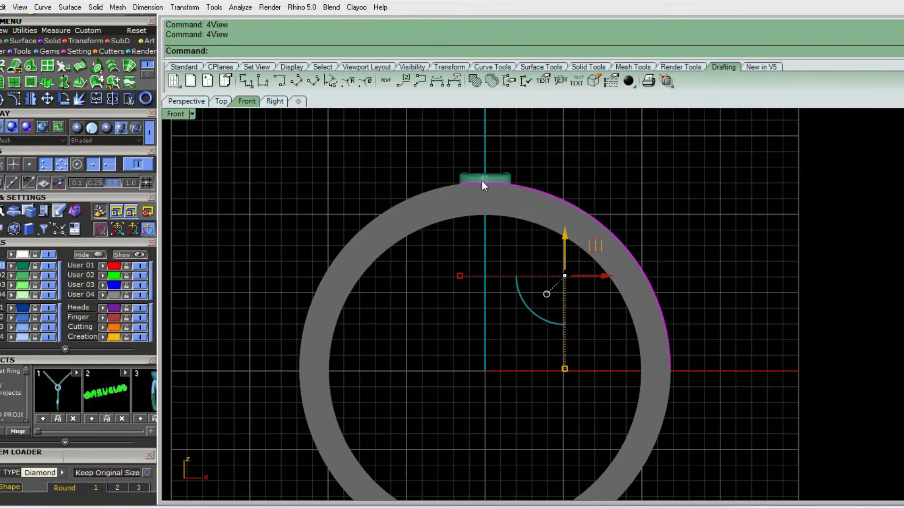
scroll(499, 188, "up", 1)
scroll(612, 216, "up", 2)
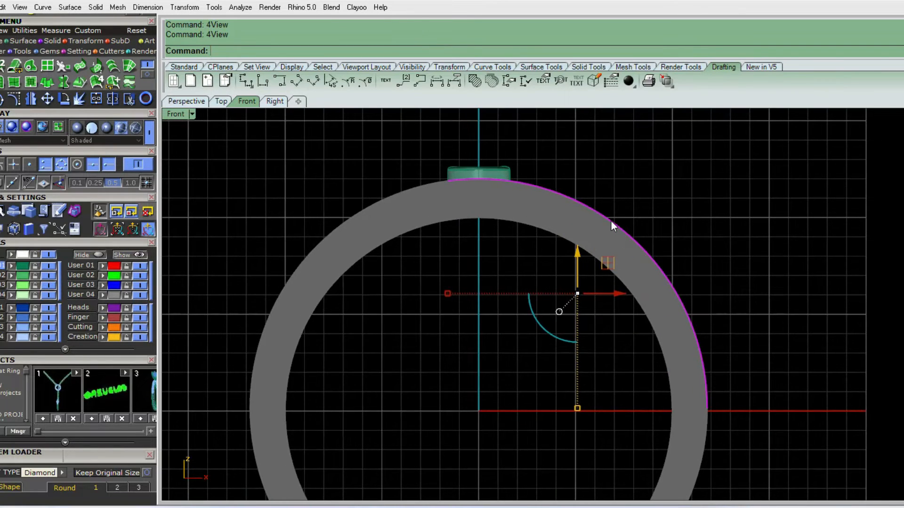
scroll(467, 172, "up", 9)
type("dd")
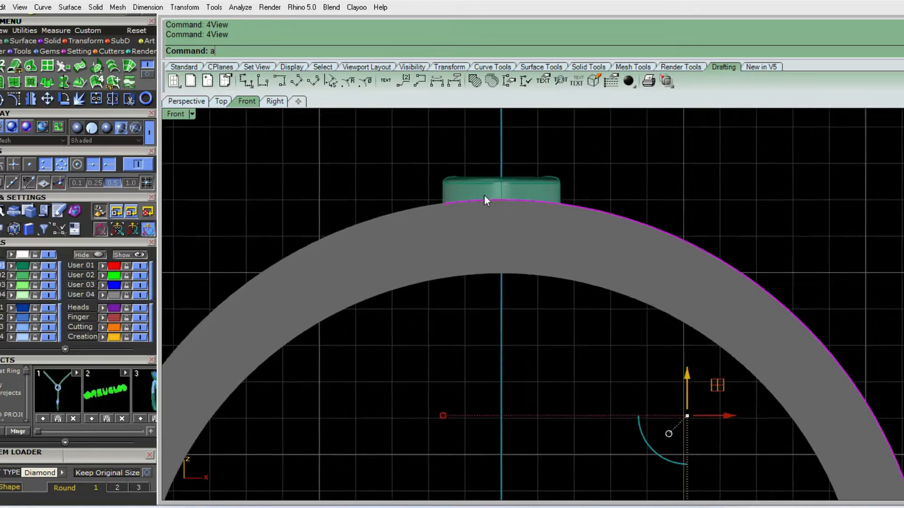
key("Return")
left_click(507, 203)
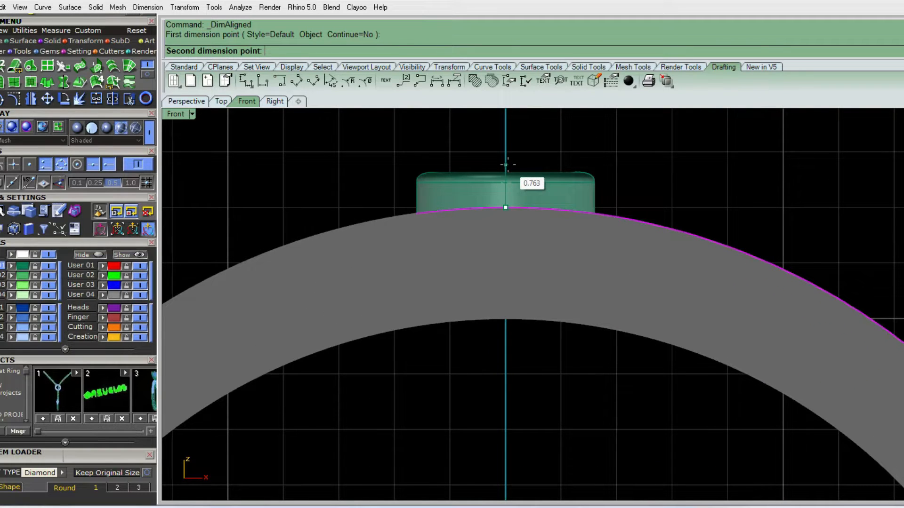
key("Escape")
type("os")
key("Return")
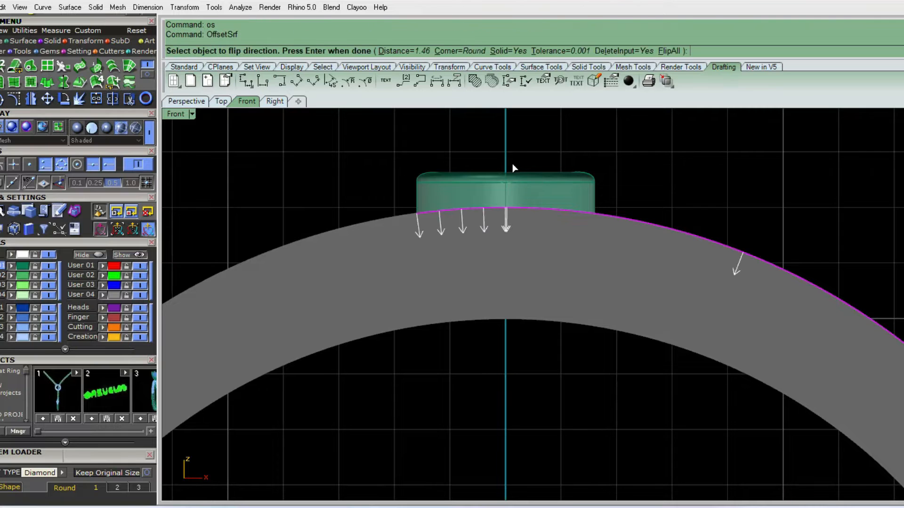
type("r")
key("Return")
key("Escape")
type("f")
key("Return")
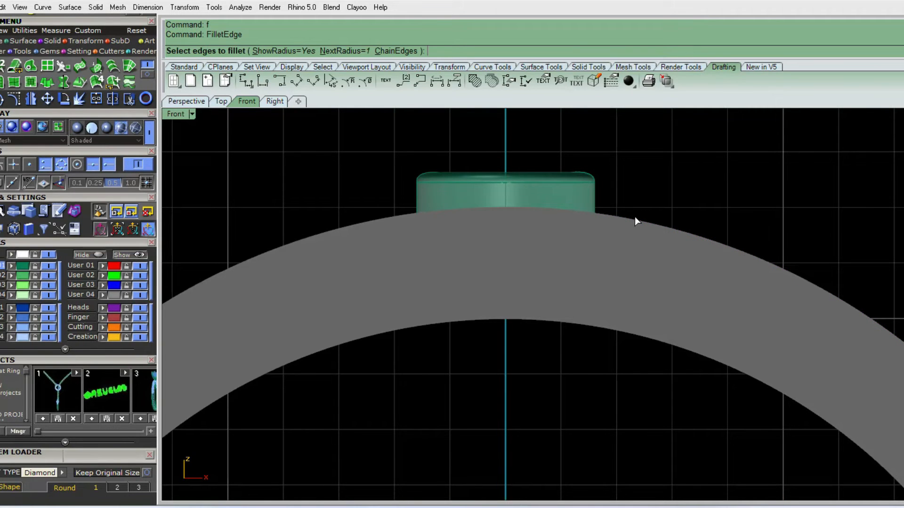
key("Escape")
Step: Offset the lofted strip surface outward from the band by 0.7 as a solid, flipping the offset direction
left_click(637, 218)
left_click(639, 216)
right_click_drag(639, 216, 639, 245, "ctrl+shift")
key("Escape")
left_click(682, 199)
right_click_drag(693, 219, 695, 184)
scroll(688, 234, "down", 4)
type("os")
key("Return")
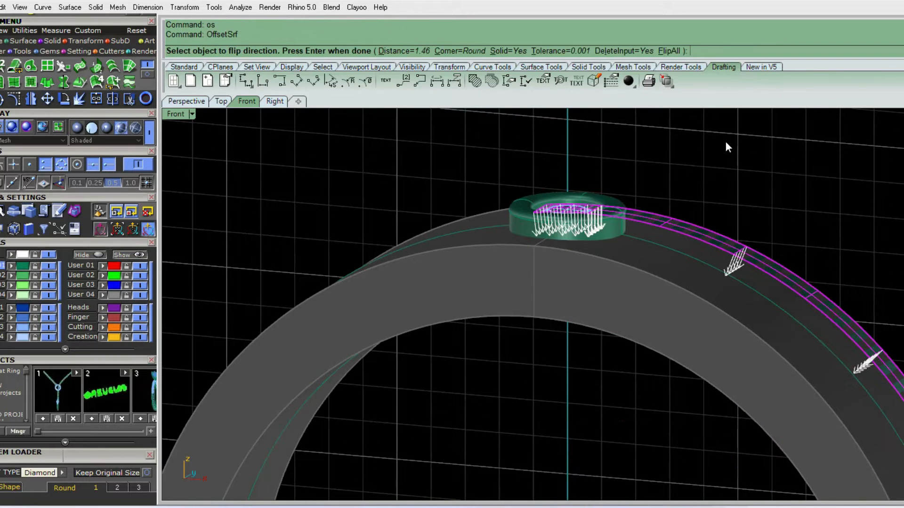
type("f")
key("Return")
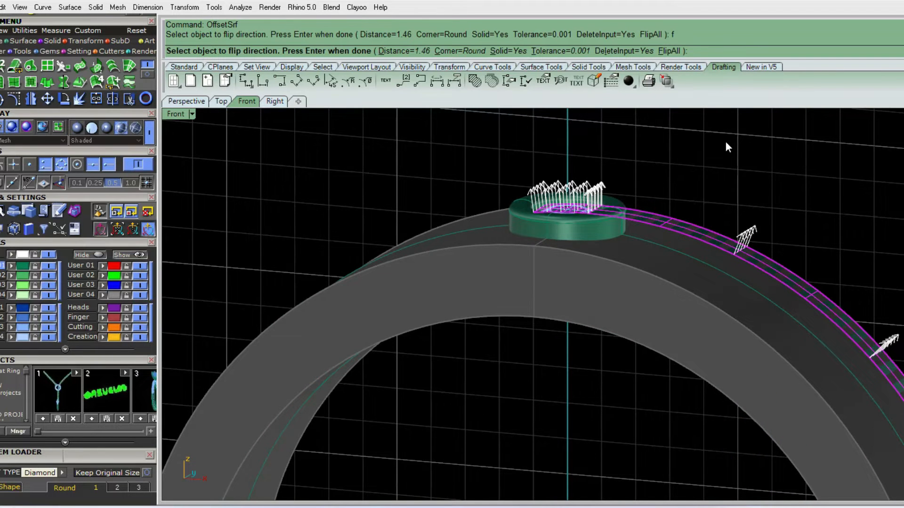
type("7")
key("Return")
key("Return")
key("Escape")
Step: Extract the outer face of the offset strip and delete the rest of the solid
scroll(637, 224, "down", 8)
right_click_drag(636, 223, 702, 332)
scroll(778, 353, "up", 8)
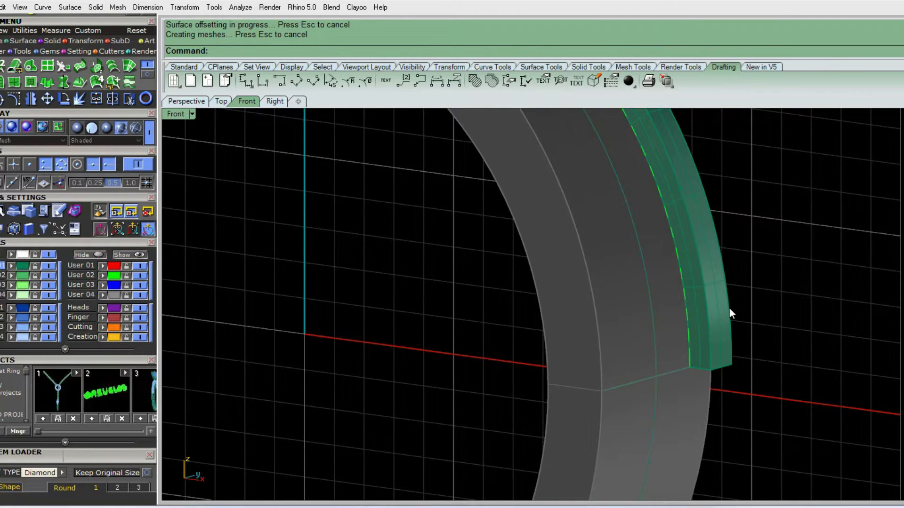
key("Return")
left_click(713, 325)
left_click(767, 356)
key("Return")
left_click(702, 323)
key("Delete")
Step: Rotate the strip surface about its upper end in the Front view until its lower end meets the band's outer edge
right_click_drag(702, 323, 745, 306)
scroll(729, 330, "down", 4)
key("F4")
key("F4")
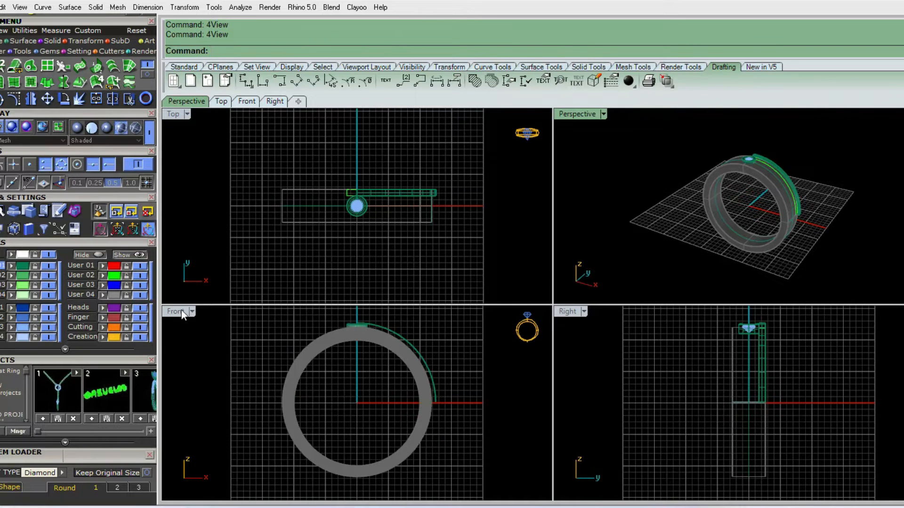
double_click(182, 311)
right_click_drag(735, 172, 695, 222)
scroll(695, 223, "up", 2)
left_click_drag(726, 318, 616, 278)
right_click_drag(612, 273, 599, 274)
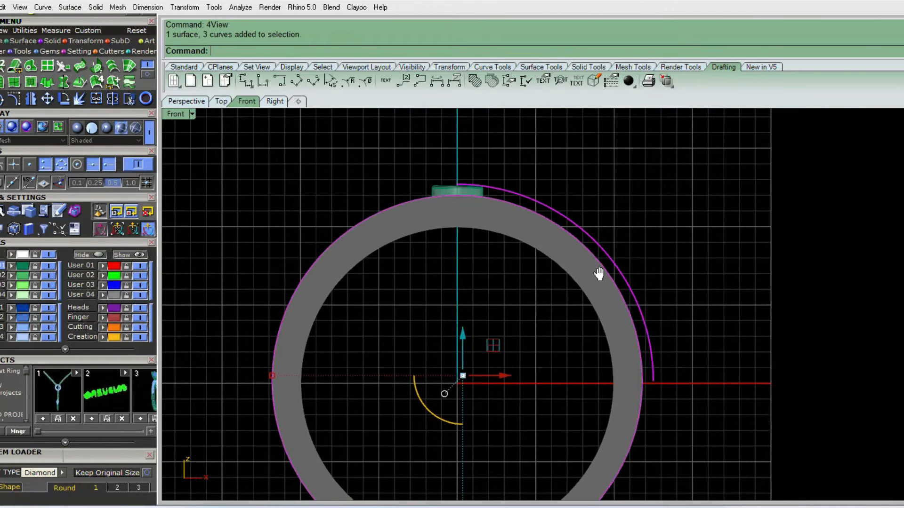
scroll(540, 204, "up", 1)
left_click(540, 205)
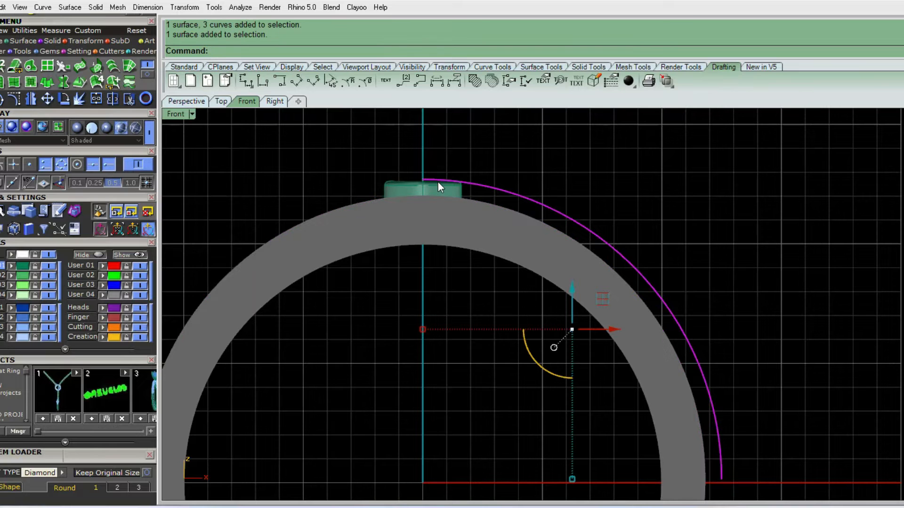
type("r")
key("Return")
left_click(423, 180)
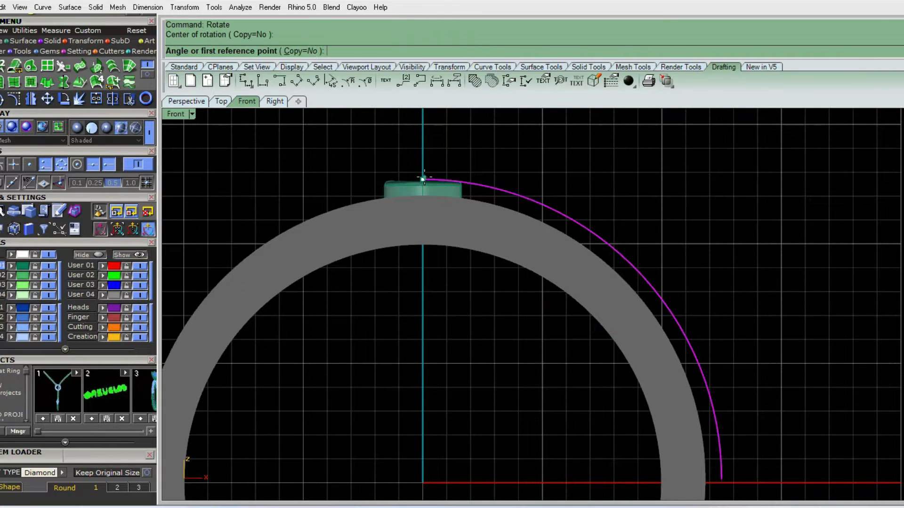
scroll(484, 210, "down", 4)
scroll(720, 397, "up", 8)
left_click(623, 333)
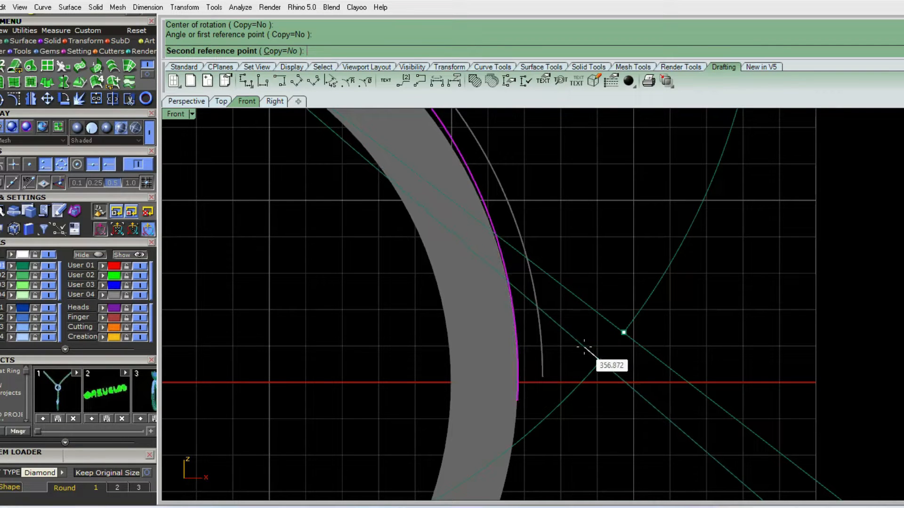
left_click(585, 347)
scroll(590, 338, "down", 5)
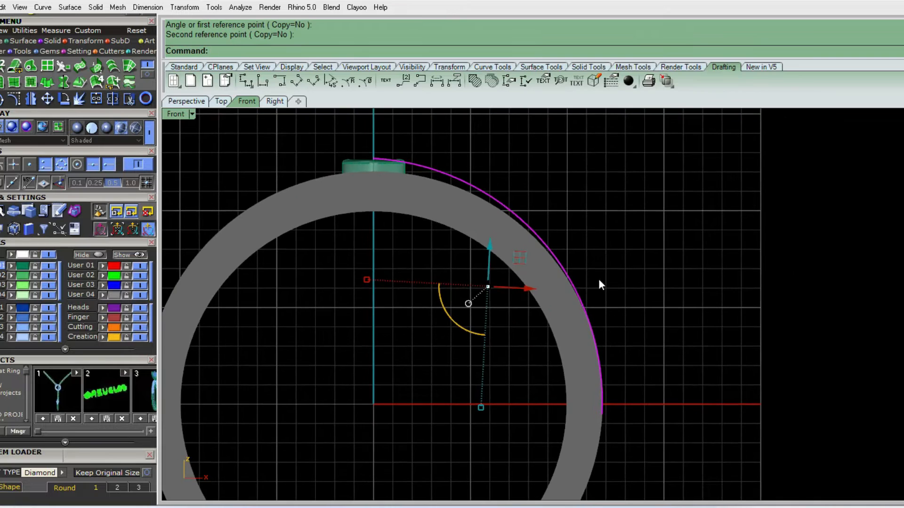
Step: Apply a bounding-box cage edit to the strip surface in the Front view
scroll(508, 225, "up", 5)
left_click(442, 187)
scroll(475, 251, "down", 3)
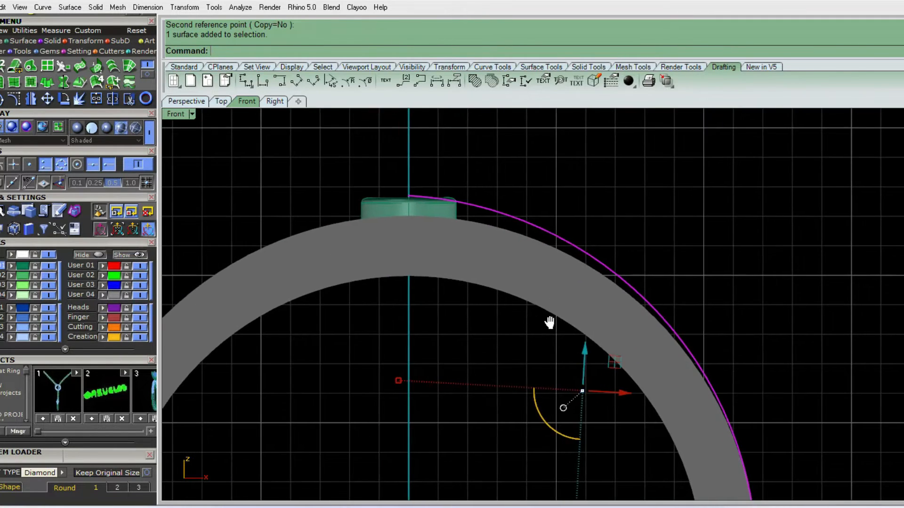
key("F10")
left_click_drag(746, 277, 534, 259)
scroll(547, 260, "up", 4)
scroll(379, 258, "down", 2)
type("ce")
key("Return")
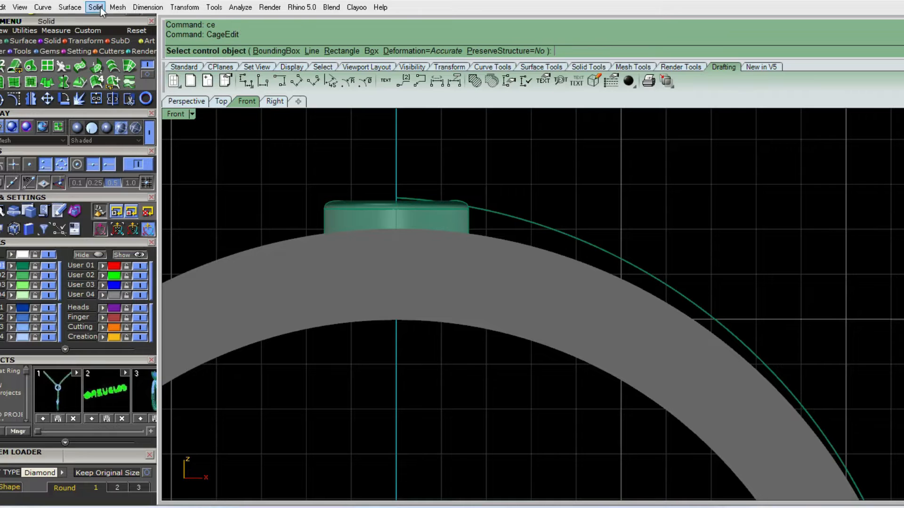
left_click(277, 51)
key("Return")
key("Return")
key("Return")
Step: Raise the cage points near the bezel, leaving the bezel, diamond and curves unselected, and delete the cage
left_click_drag(288, 163, 812, 451)
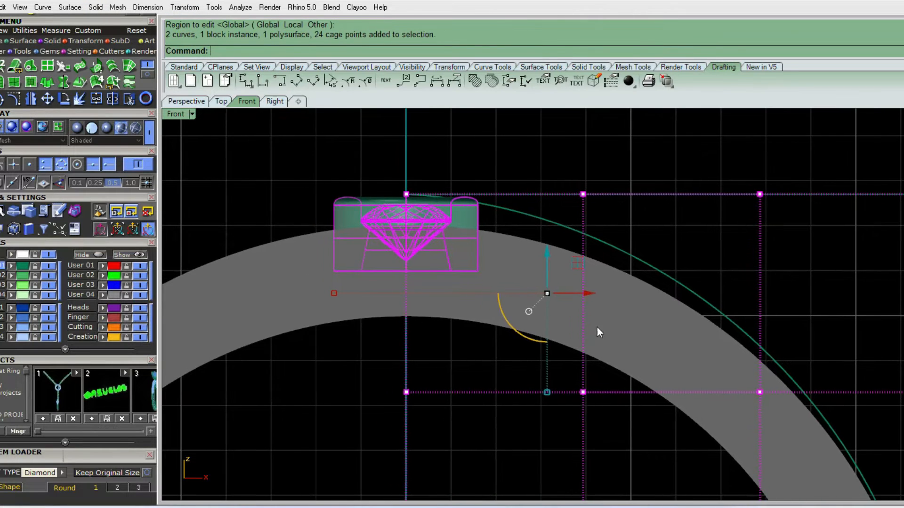
left_click(422, 236, "ctrl")
left_click(433, 228, "ctrl")
left_click(444, 221, "ctrl")
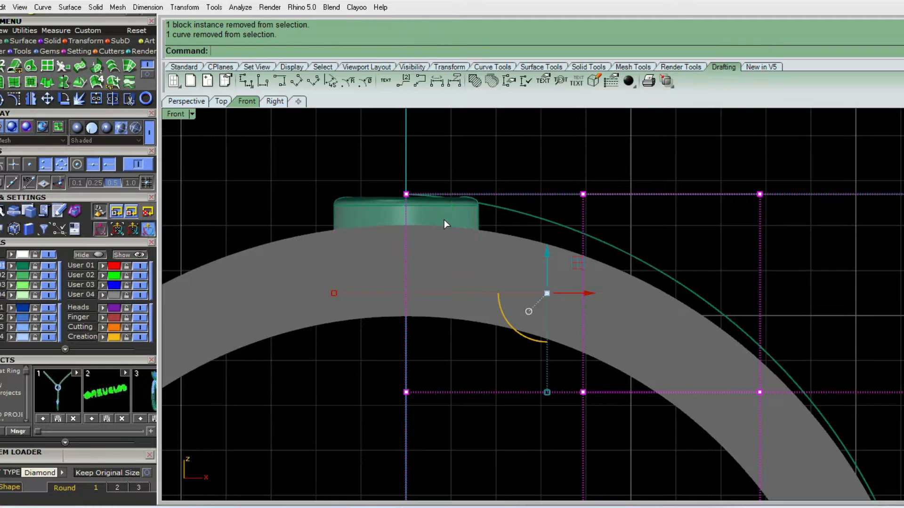
right_click_drag(558, 252, 512, 238)
left_click(502, 239)
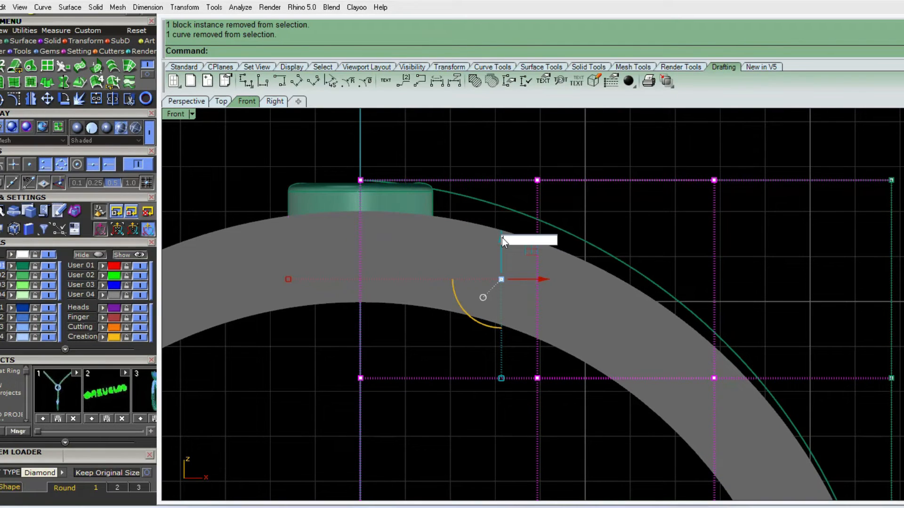
key("Escape")
scroll(502, 238, "down", 4)
left_click(589, 219)
key("Delete")
Step: Offset the adjusted strip surface toward the band by 1 as a solid
right_click_drag(573, 278, 621, 199)
left_click(583, 218)
type("O")
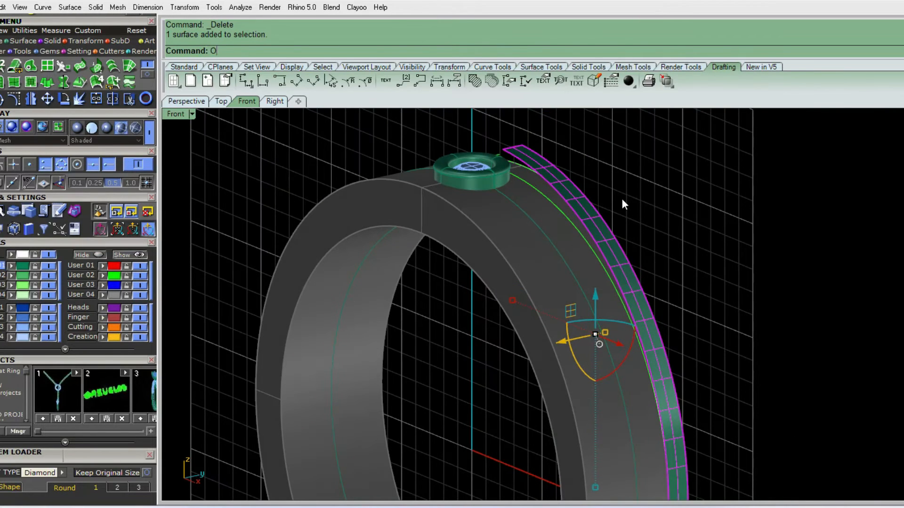
type("s")
key("Return")
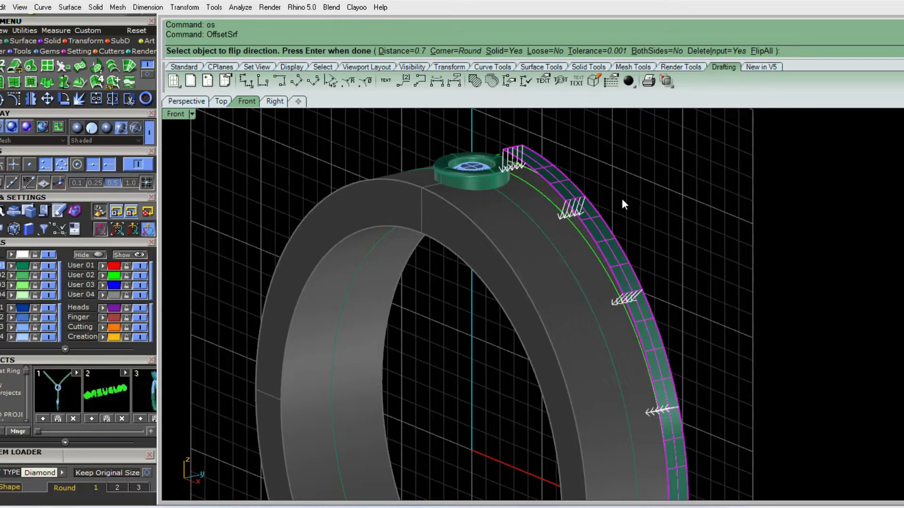
type("1")
key("Return")
key("Return")
Step: Move the bezel and its diamond together by a small amount beside the strip
right_click_drag(595, 199, 502, 200)
scroll(501, 199, "up", 2)
left_click(512, 201)
left_click(519, 226, "shift")
left_click_drag(498, 200, 538, 195)
key("Escape")
right_click_drag(539, 195, 395, 330)
scroll(410, 306, "up", 2)
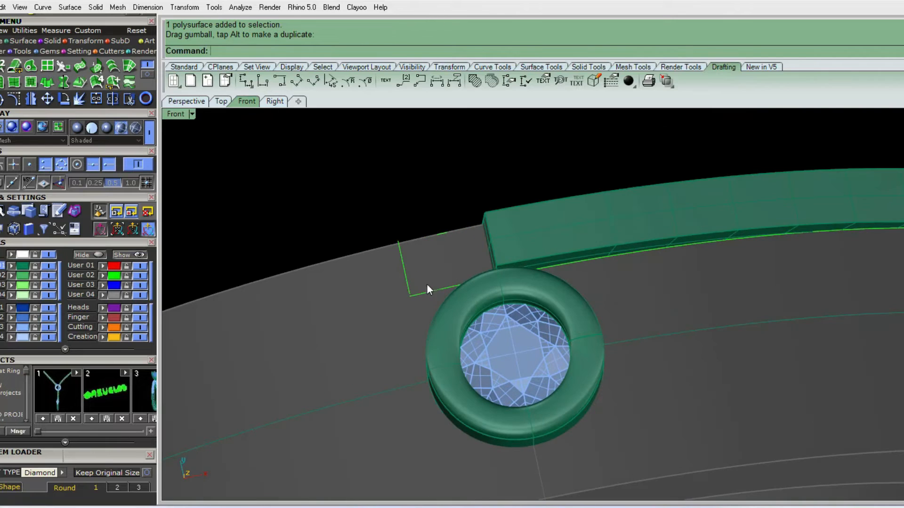
right_click_drag(482, 266, 513, 245)
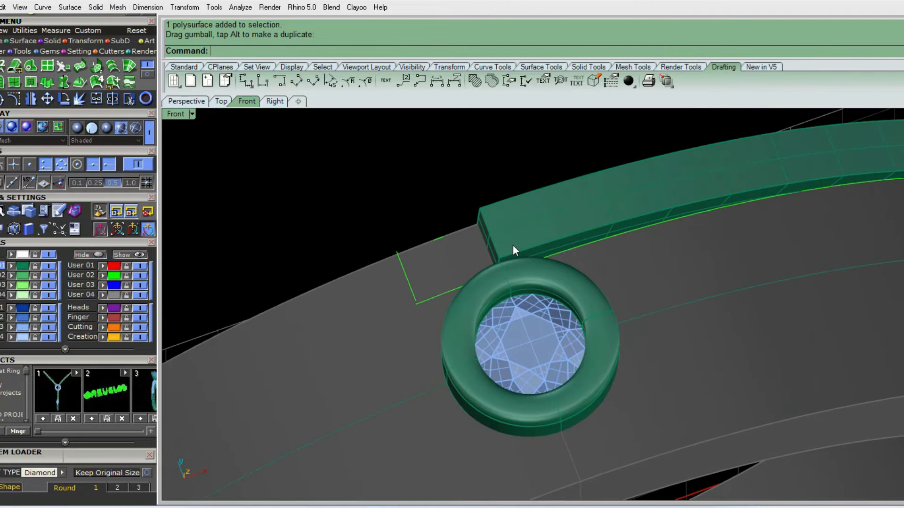
Step: Extract the solid strip's outer face and delete the remaining faces
key("Return")
left_click(515, 227)
key("Return")
right_click_drag(472, 269, 598, 190)
left_click(529, 198)
key("Delete")
Step: Measure in the Top view the distance from the strip's end to the far side of the bezel
right_click_drag(530, 199, 612, 221)
scroll(611, 222, "down", 5)
right_click_drag(639, 266, 648, 292)
scroll(649, 292, "up", 4)
key("F4")
key("F4")
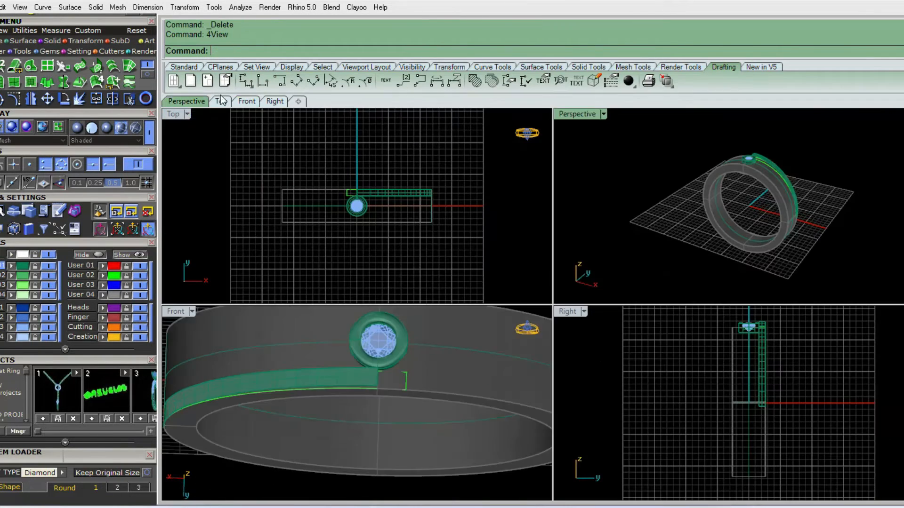
double_click(190, 114)
scroll(489, 278, "up", 5)
type("ad")
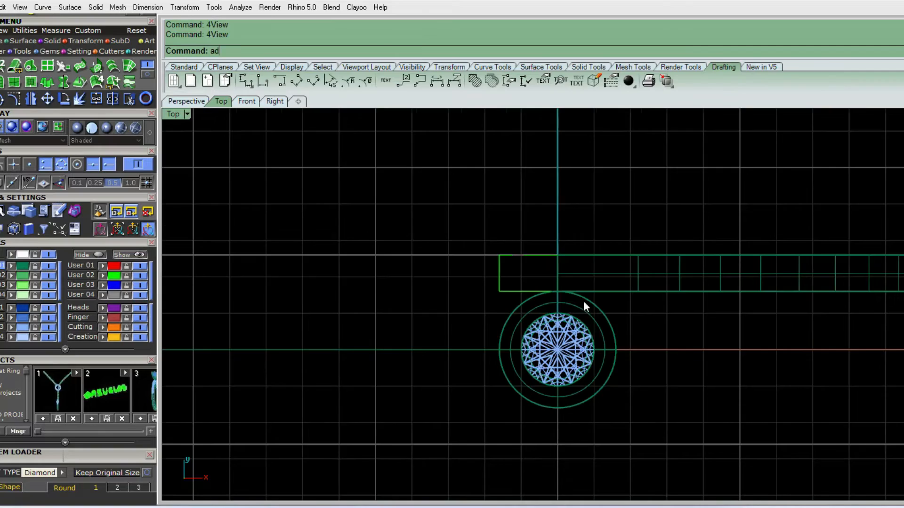
key("Return")
left_click(550, 290)
left_click(476, 291)
key("Escape")
Step: Extend the strip surface's end edge beside the bezel by 1.6
right_click_drag(487, 202, 538, 212, "ctrl+shift")
type("ES")
key("Return")
scroll(538, 212, "up", 2)
left_click(539, 212)
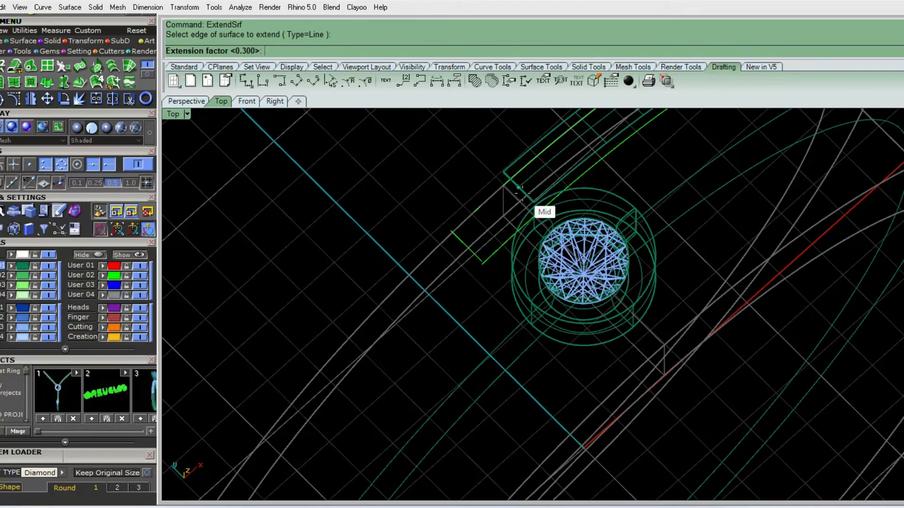
type("1.6")
key("Return")
Step: Show the extended strip surface's control points in the Front view and adjust the end points beside the bezel
right_click_drag(535, 210, 541, 150, "ctrl+shift")
left_click(547, 214)
type("4")
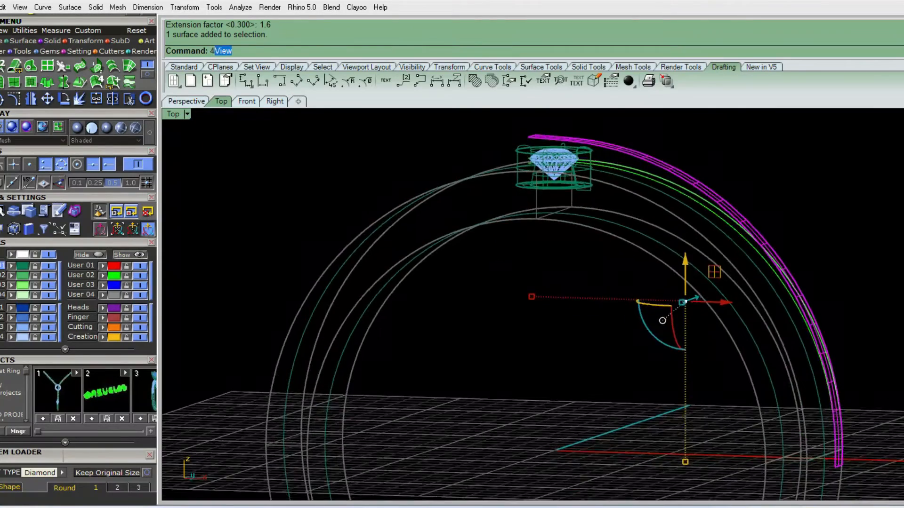
key("Return")
double_click(180, 312)
scroll(584, 173, "up", 3)
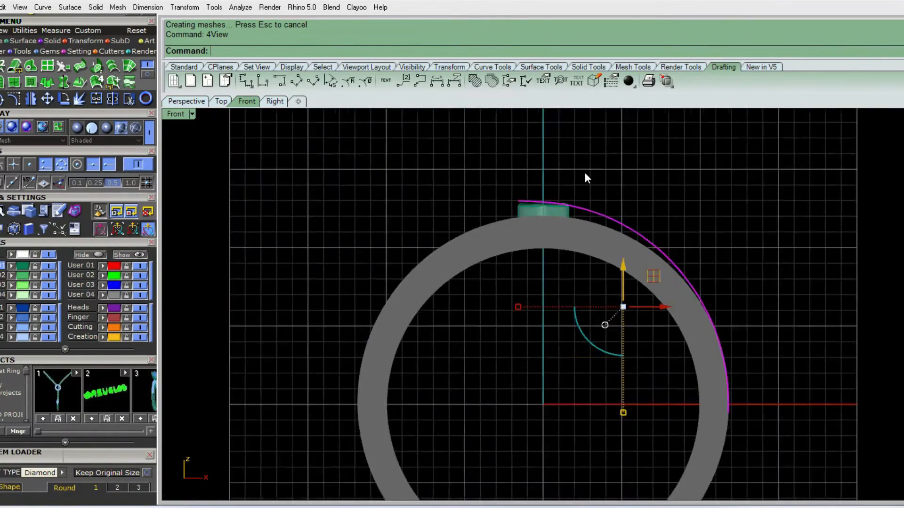
scroll(585, 178, "up", 5)
key("F10")
scroll(479, 231, "up", 1)
left_click_drag(413, 185, 453, 230)
scroll(452, 230, "up", 1)
left_click_drag(454, 176, 527, 233)
scroll(501, 204, "up", 6)
left_click_drag(498, 177, 502, 183)
Step: Lower the neighbouring groups of control points above the bezel slightly to smooth the strip's curve
left_click_drag(568, 178, 584, 202)
left_click_drag(328, 206, 508, 257)
left_click_drag(453, 190, 453, 194)
left_click_drag(551, 193, 617, 229)
left_click_drag(580, 189, 682, 243)
left_click_drag(667, 192, 671, 198)
Step: Offset the reshaped strip surface toward the band by 1 as a solid, flipping the offset direction
scroll(648, 220, "down", 2)
right_click_drag(648, 214, 705, 244)
left_click(742, 205)
type("of")
key("Return")
type("f")
key("Return")
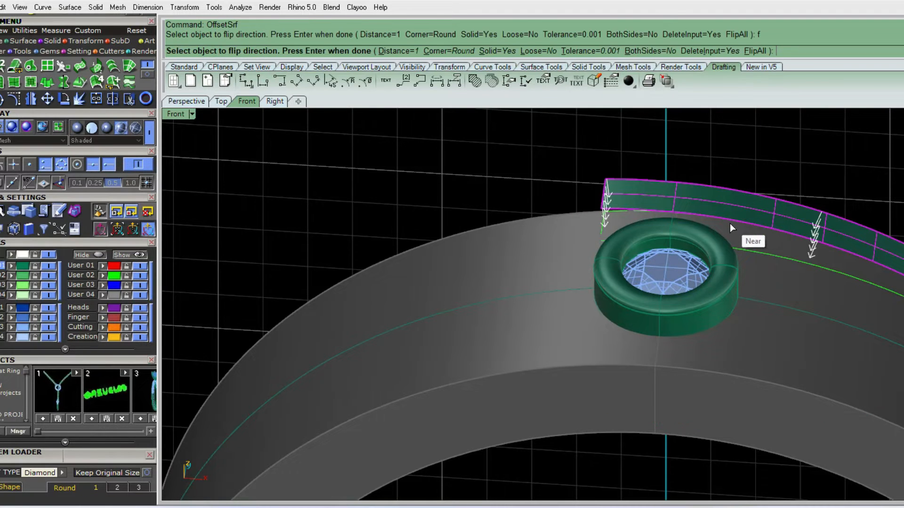
key("Return")
Step: Fillet the outer face edges of the solid strip beside the bezel with a radius of 0.25
right_click_drag(564, 289, 581, 333)
type("f")
key("Return")
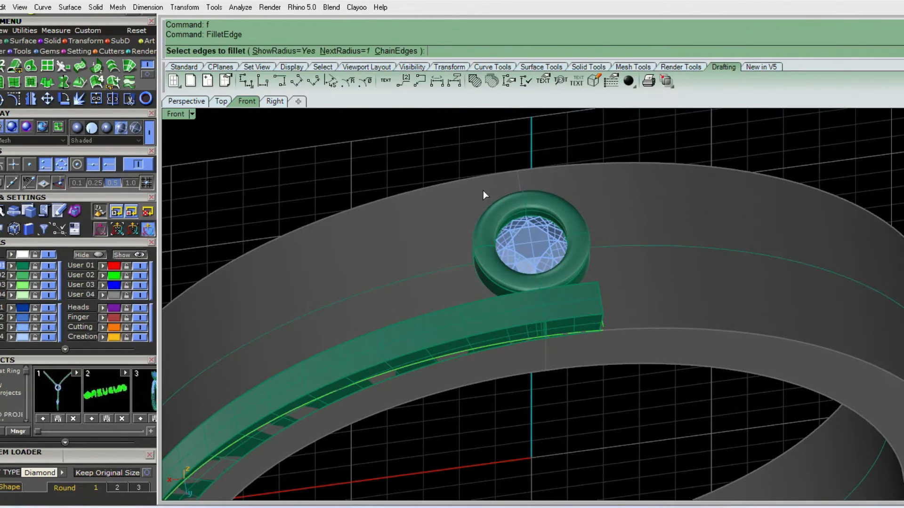
left_click(351, 52)
type(".25")
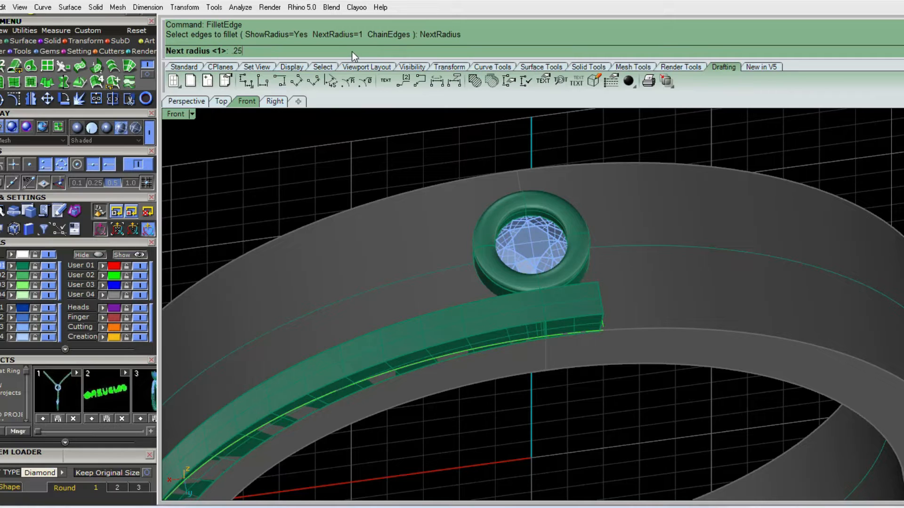
key("Return")
scroll(518, 334, "up", 3)
left_click(610, 285)
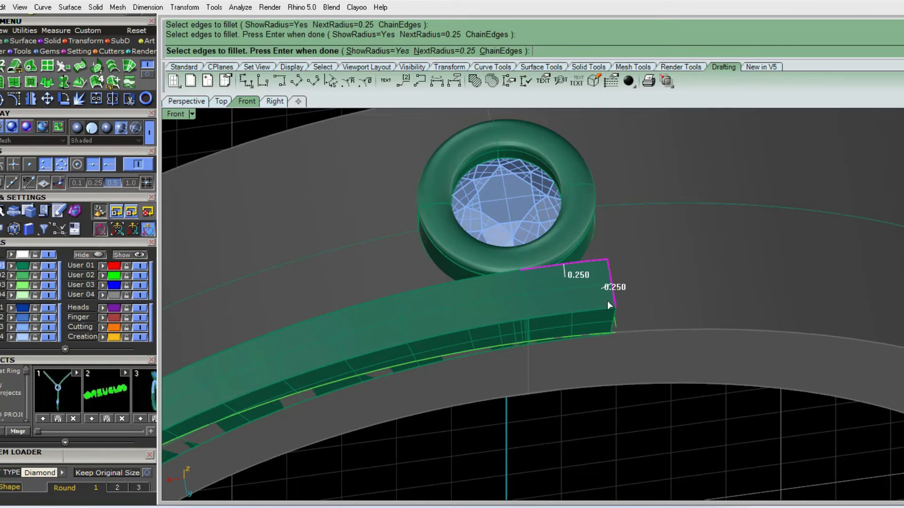
left_click(540, 317)
key("Return")
key("Return")
Step: Rotate a copy of the filleted strip 180 degrees about the origin in the Top view, onto the opposite side of the band
right_click_drag(508, 273, 550, 329)
scroll(549, 270, "up", 2)
left_click(549, 270)
type("4View")
key("Return")
right_click_drag(374, 199, 366, 172)
type("r")
key("Return")
type("0")
key("Return")
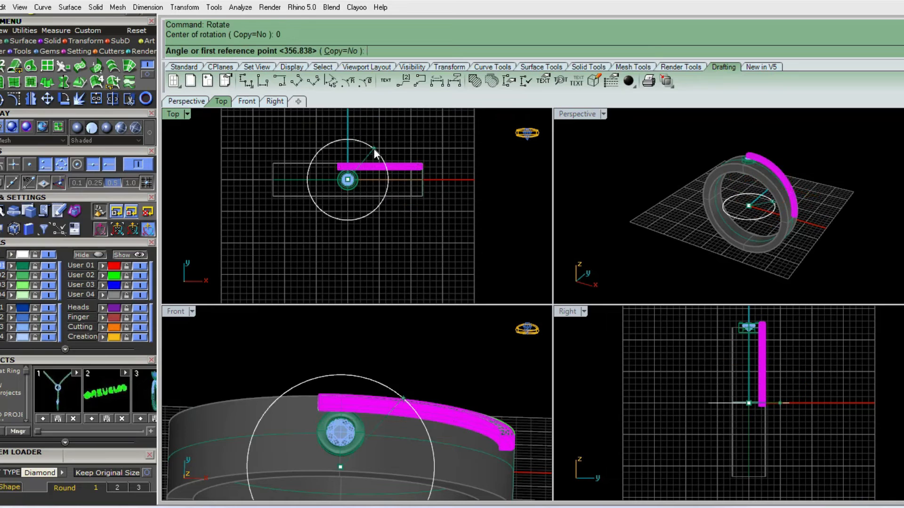
left_click(354, 48)
left_click(455, 180)
left_click(214, 206, "shift")
key("Escape")
key("Escape")
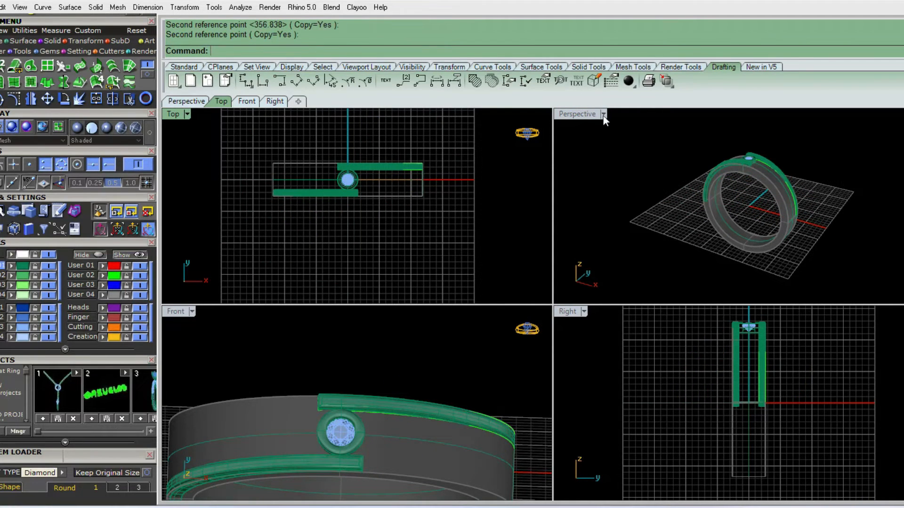
Step: Unlock the grey ring band
double_click(583, 113)
right_click_drag(589, 198, 625, 236)
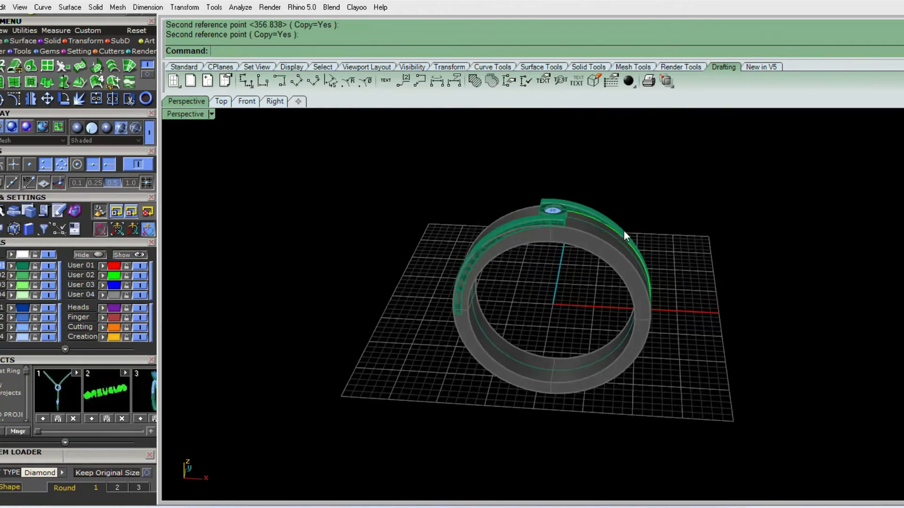
scroll(478, 258, "up", 5)
right_click_drag(479, 259, 603, 404)
type("ul")
key("Return")
left_click(603, 404)
type("4View")
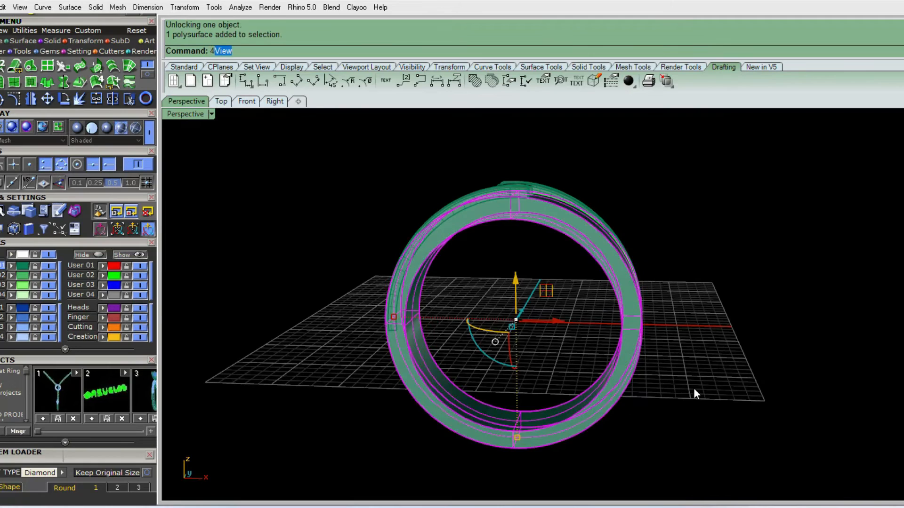
key("Return")
key("Return")
left_click(585, 136)
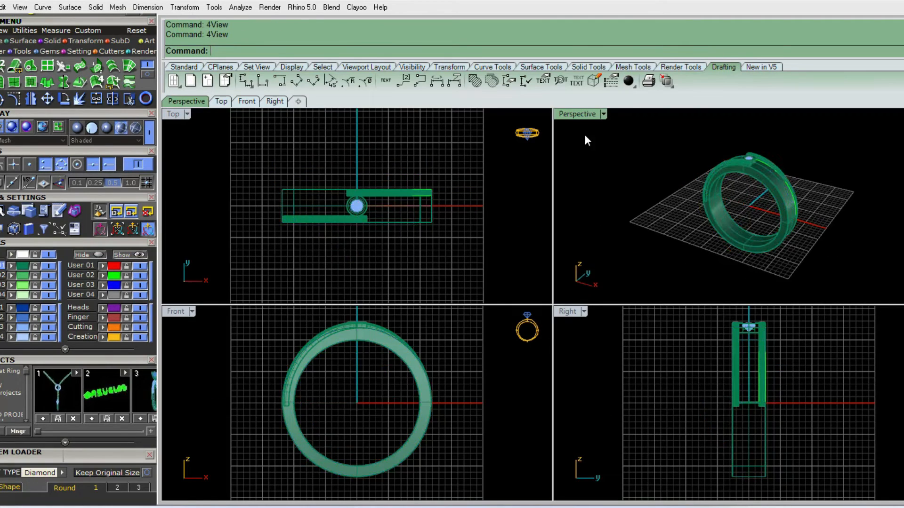
double_click(579, 114)
right_click_drag(534, 307, 592, 277)
scroll(612, 401, "up", 6)
double_click(185, 114)
double_click(575, 115)
right_click_drag(550, 201, 652, 244)
scroll(652, 245, "up", 3)
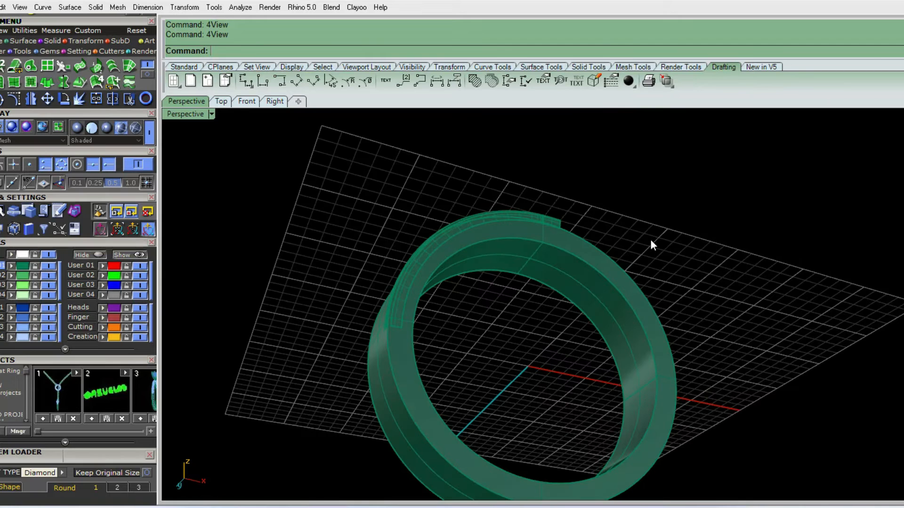
type("ell")
key("Return")
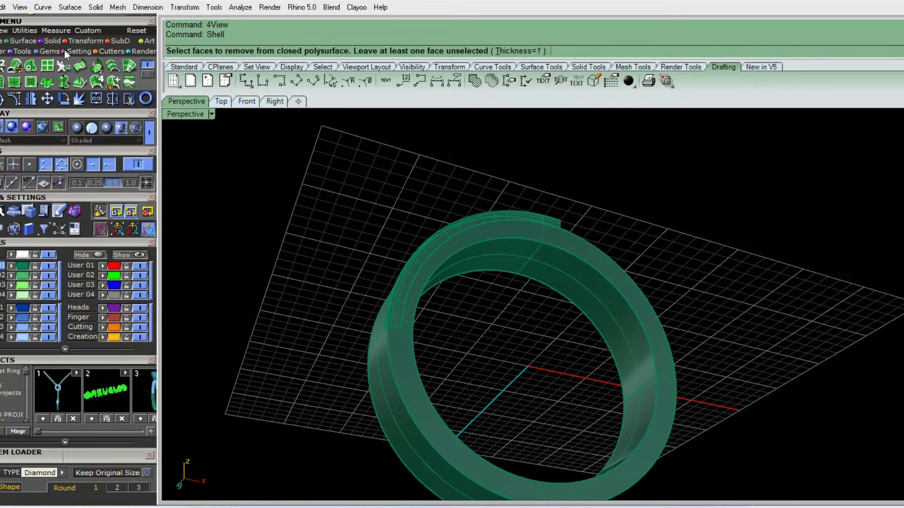
key("Escape")
left_click(108, 51)
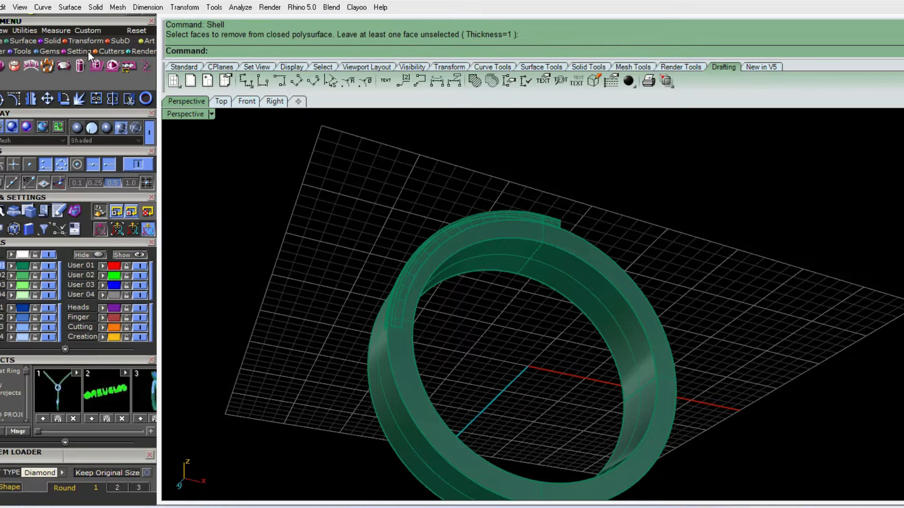
left_click(27, 49)
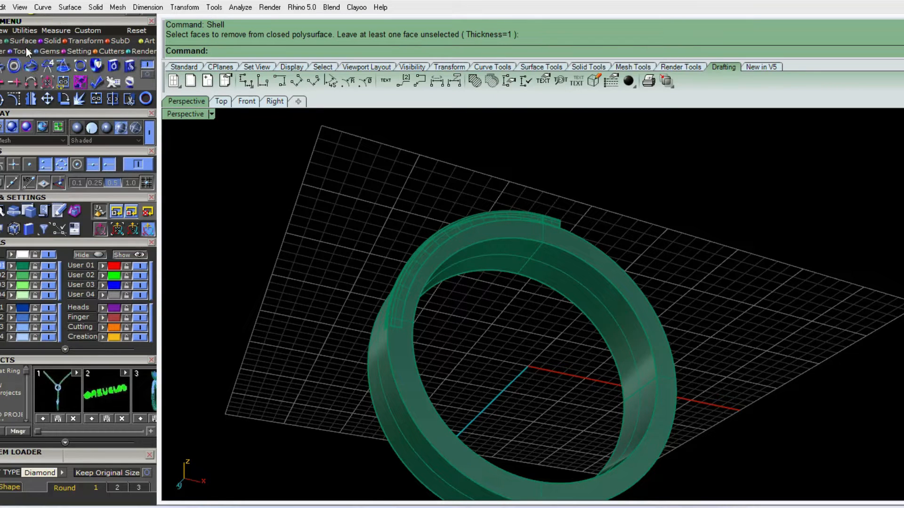
left_click(148, 75)
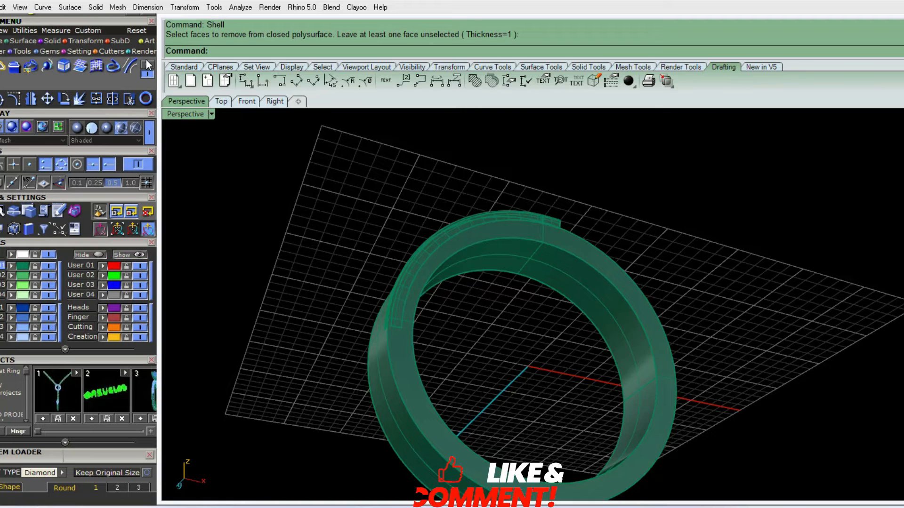
left_click(148, 69)
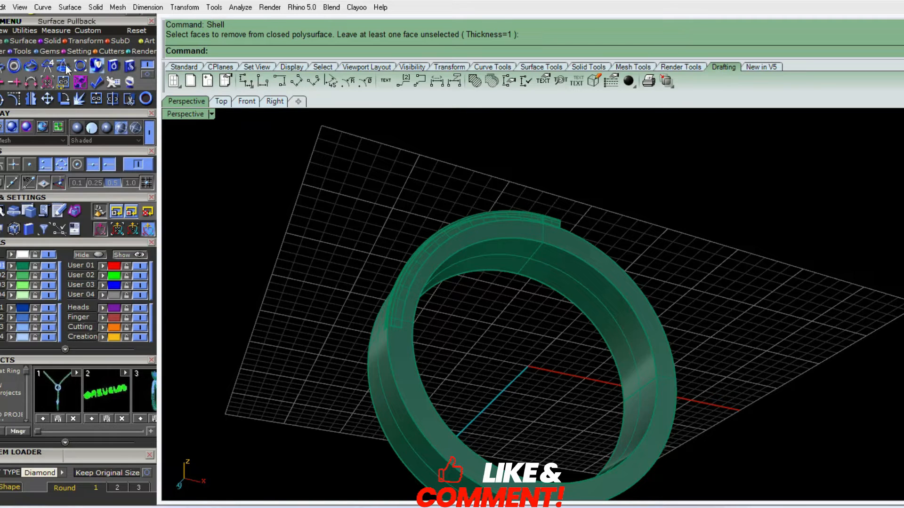
left_click(24, 32)
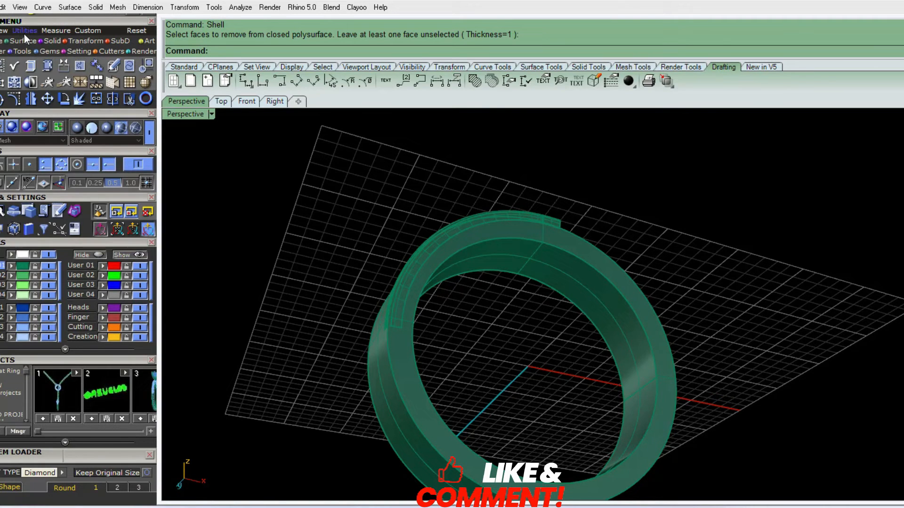
left_click(66, 40)
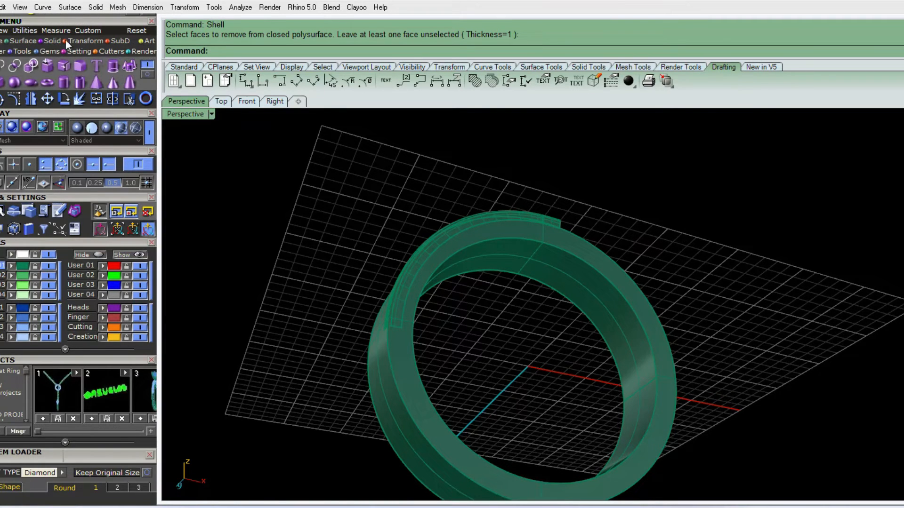
left_click(147, 74)
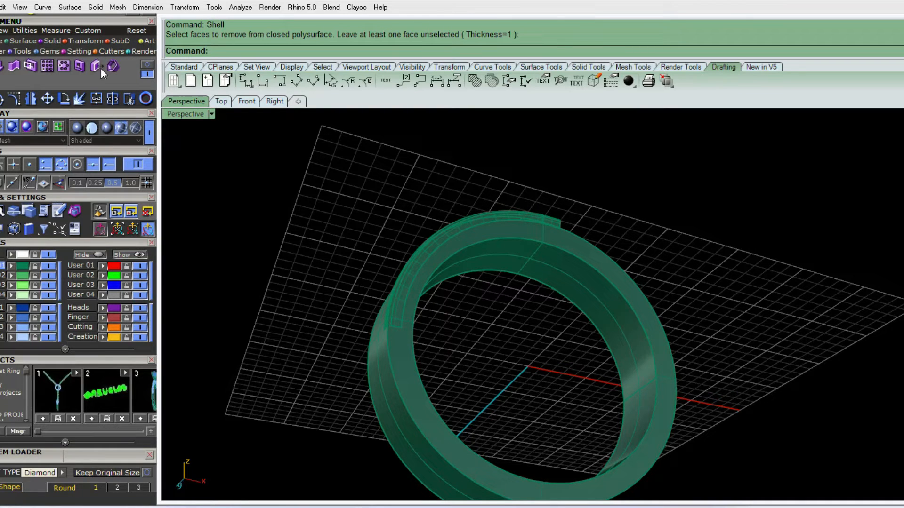
left_click(148, 65)
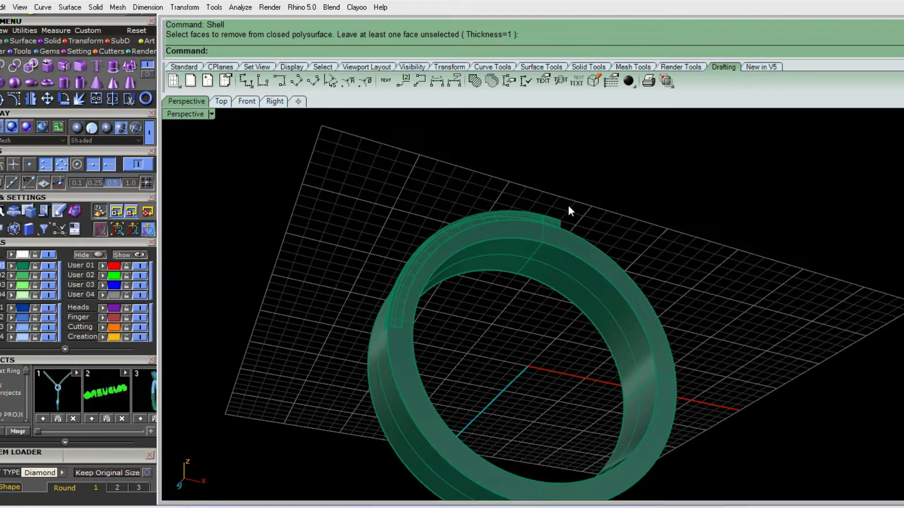
left_click(148, 74)
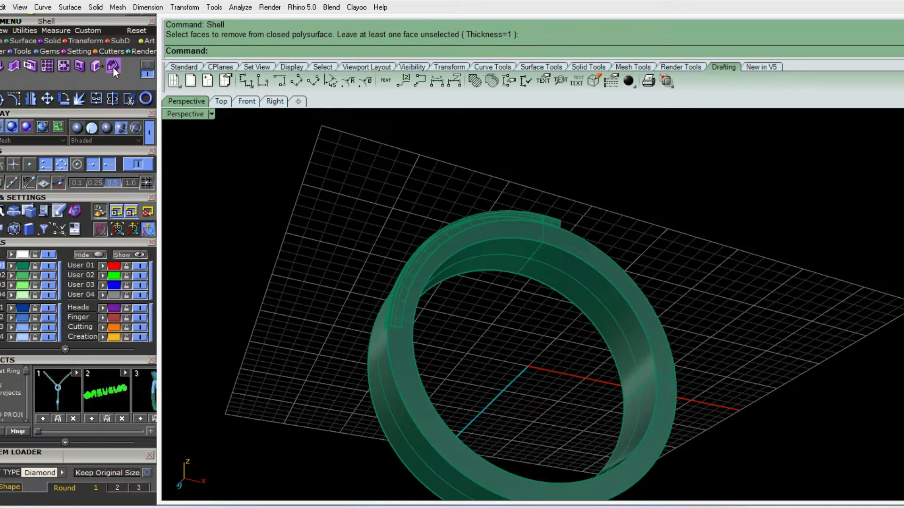
left_click(87, 42)
Step: Shell the ring band with a thickness of 1, removing its inner finger-side face
left_click(147, 73)
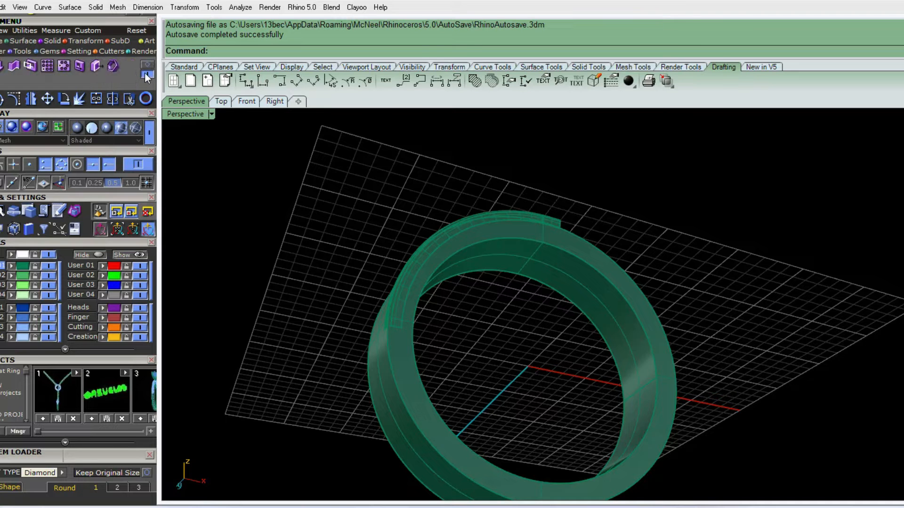
left_click(113, 66)
right_click_drag(449, 188, 543, 253)
scroll(503, 267, "up", 3)
scroll(556, 250, "up", 2)
left_click(590, 251)
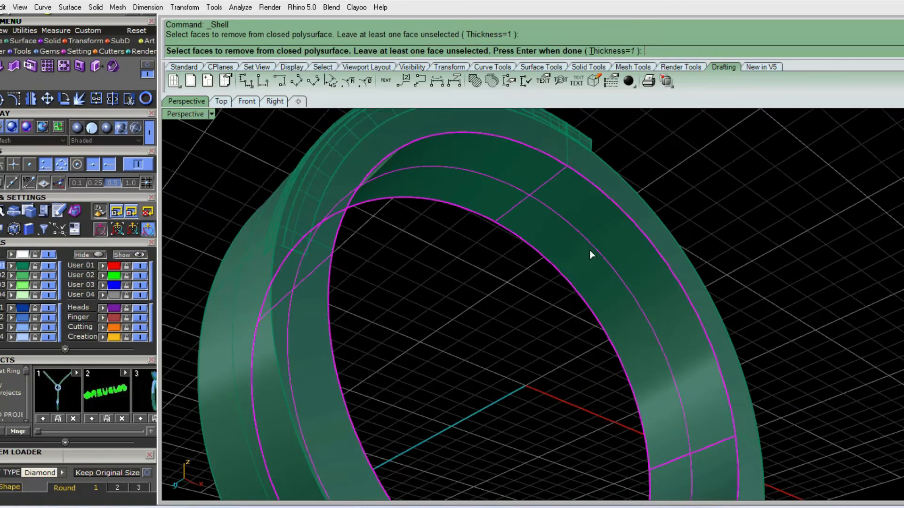
scroll(589, 245, "down", 4)
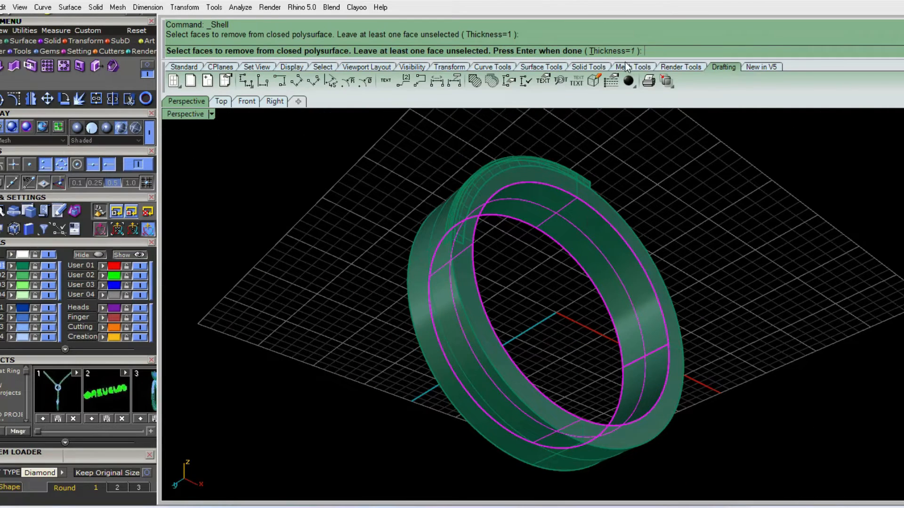
key("Return")
Step: Inspect the hollowed inside of the band and undo the shell
right_click_drag(650, 275, 683, 312)
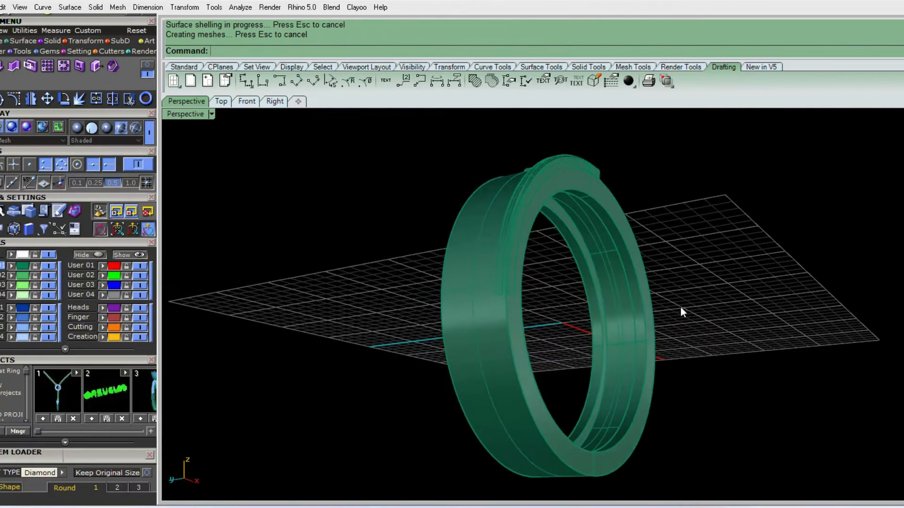
scroll(549, 235, "up", 6)
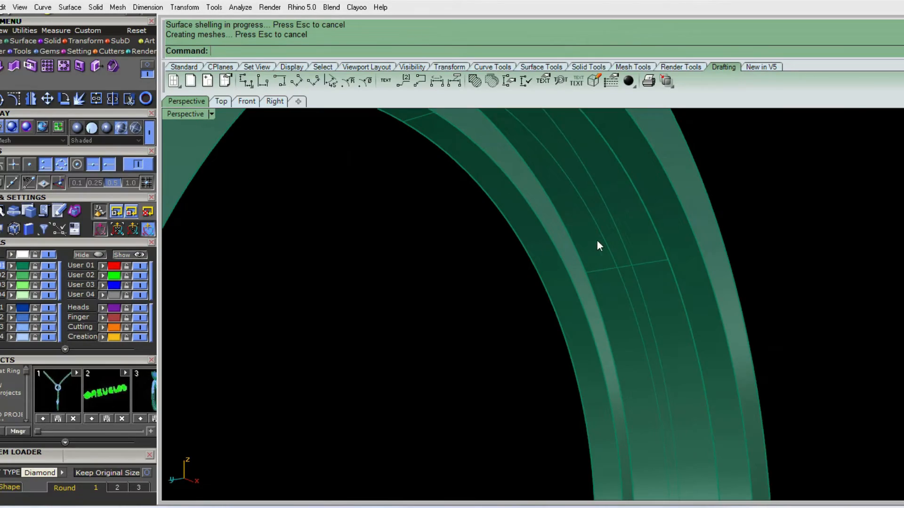
scroll(639, 225, "down", 6)
left_click(637, 224)
scroll(637, 225, "down", 4)
right_click_drag(646, 231, 566, 196)
key("ctrl+z")
Step: Shell the ring band with a thickness of 0.8, removing its inner finger-side face
right_click(567, 197)
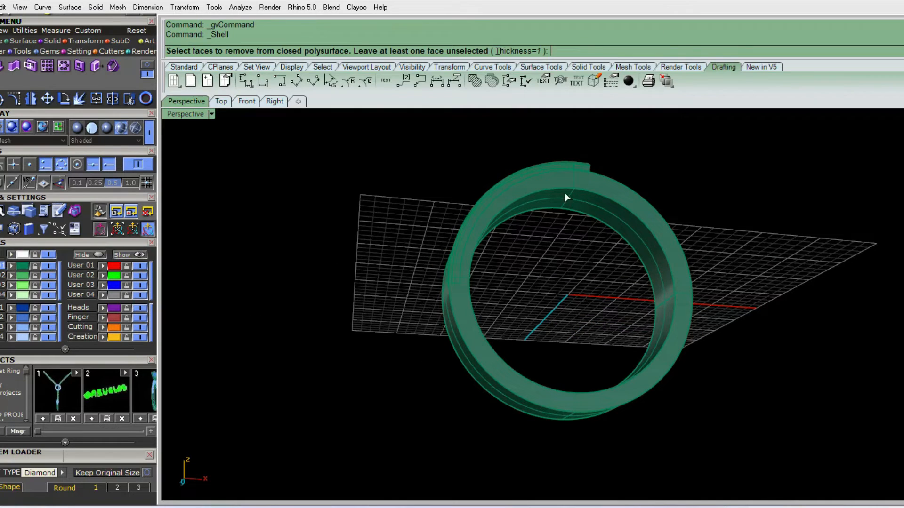
left_click(506, 53)
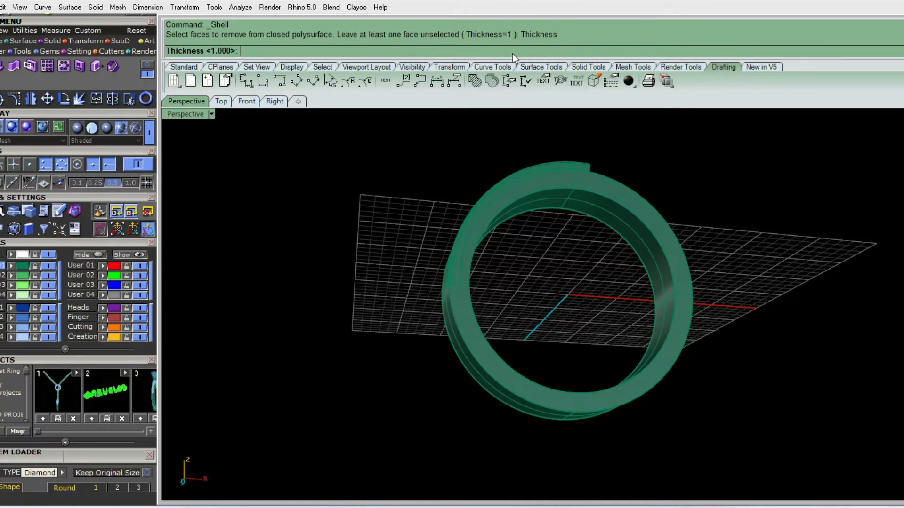
type(".8")
key("Return")
right_click_drag(676, 211, 615, 242)
left_click(631, 219)
key("Return")
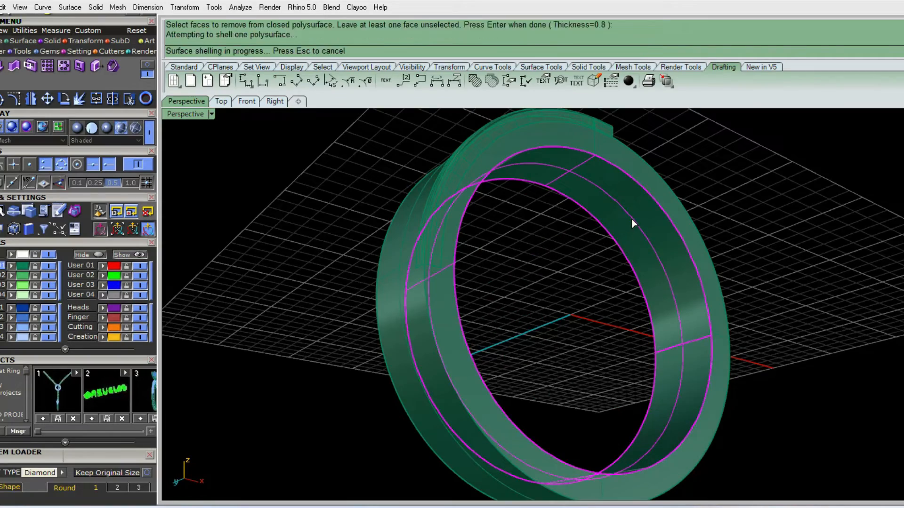
Step: Draw a line across the shelled band's inner opening at its lowest point, joining the quadrants of the two edge curves
scroll(632, 219, "down", 8)
right_click_drag(612, 301, 577, 339)
scroll(637, 204, "up", 10)
scroll(644, 273, "down", 8)
scroll(545, 451, "up", 5)
right_click_drag(544, 447, 543, 372)
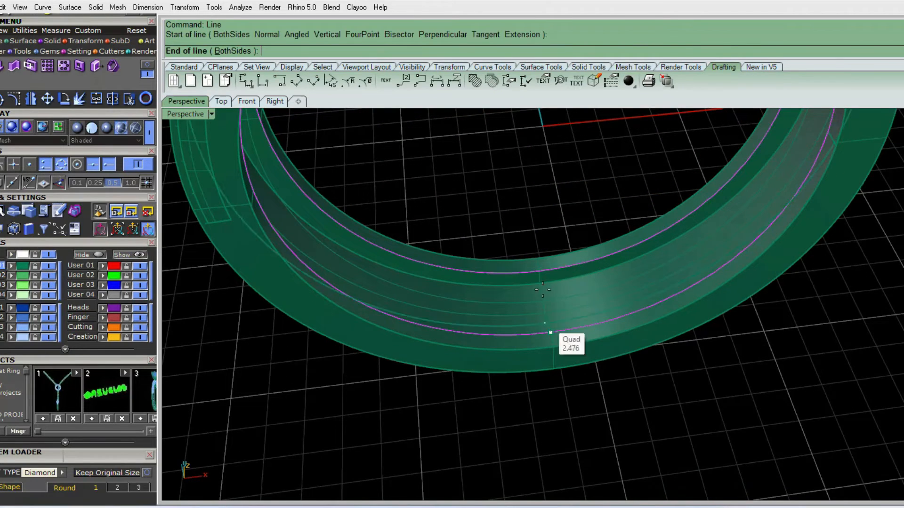
left_click(544, 301)
Step: Sweep the connecting line along the two inner edge curves with Sweep2 and select the swept inner surface
type("s2")
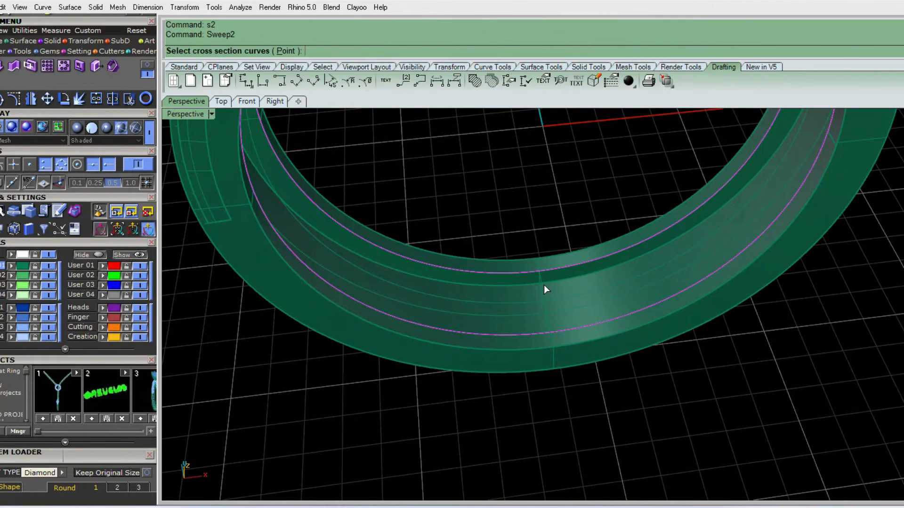
left_click(544, 285)
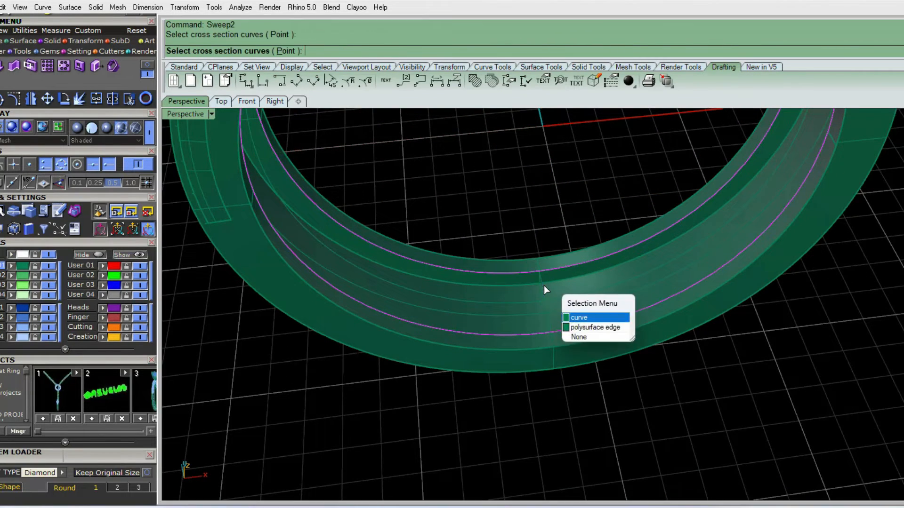
key("Return")
key("Return")
key("Return")
left_click(574, 297)
left_click(572, 290)
Step: Lock every object except the swept inner surface
key("ctrl+F5")
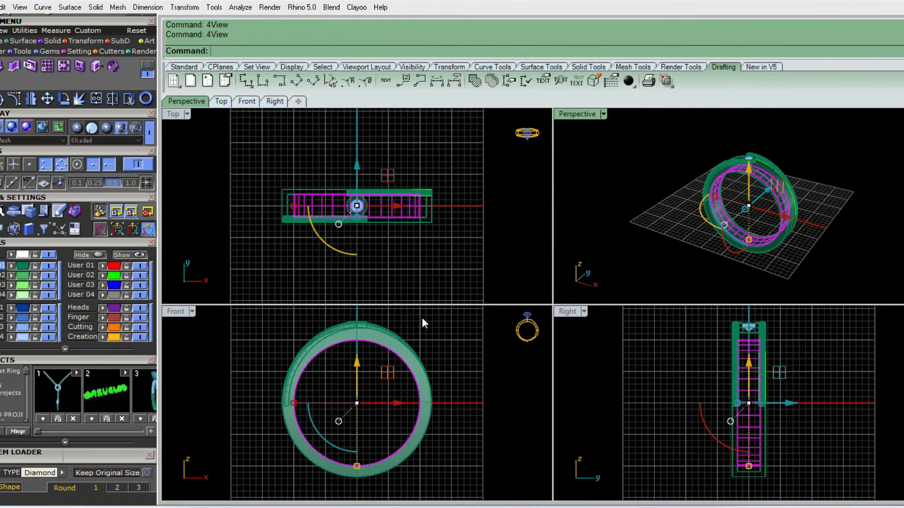
double_click(179, 311)
key("ctrl+l")
type("ll")
key("Return")
left_click_drag(620, 423, 526, 295)
mouse_move(525, 296)
right_mouse_down()
mouse_move(504, 317)
mouse_move(509, 301)
right_mouse_up()
key("ctrl+F5")
key("ctrl+F5")
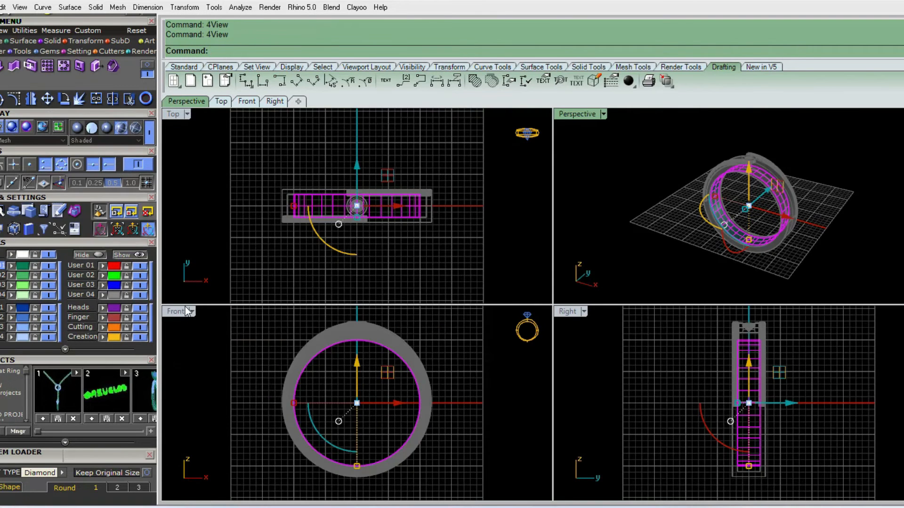
Step: Draw a diagonal line in the Front view from the origin down past the band's lower right
double_click(179, 311)
right_click_drag(354, 357, 365, 278)
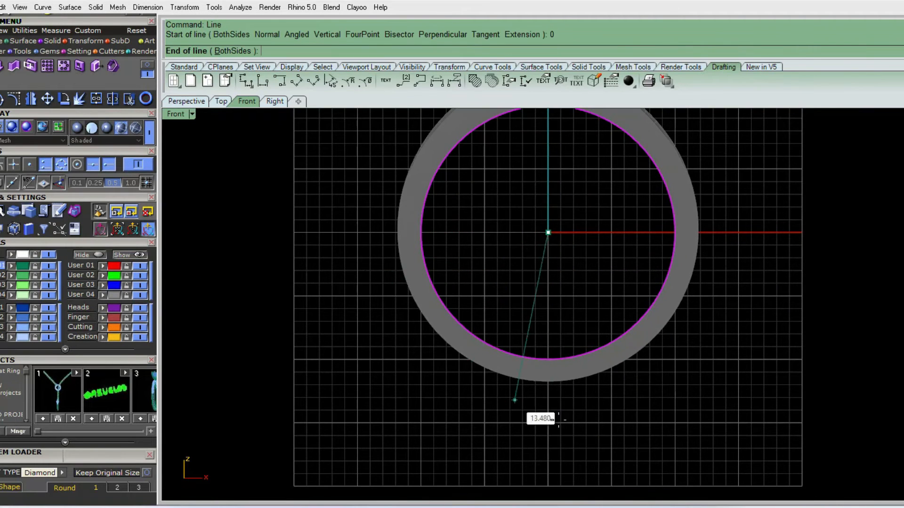
left_click(666, 395)
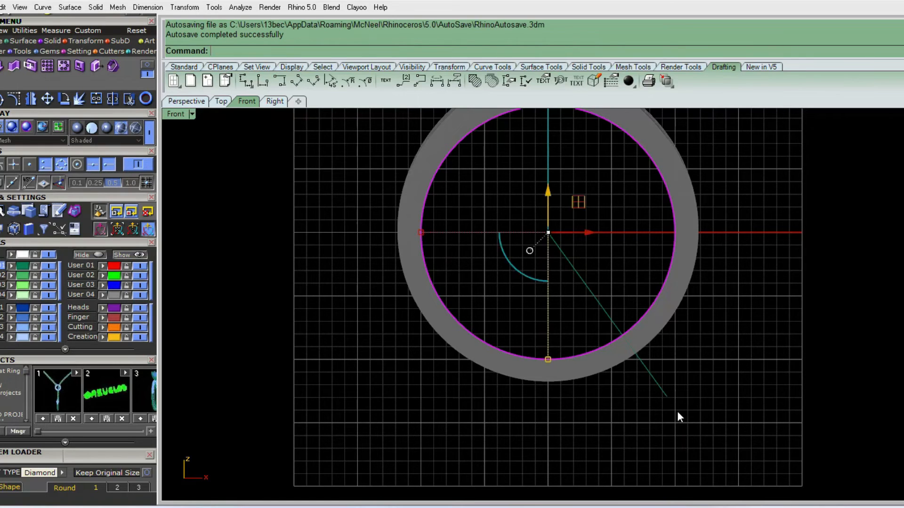
Step: Mirror the diagonal line across the vertical axis through the origin and split the swept inner surface with both lines
right_click_drag(657, 365, 670, 302)
type("mirror")
key("Return")
type("0")
key("Return")
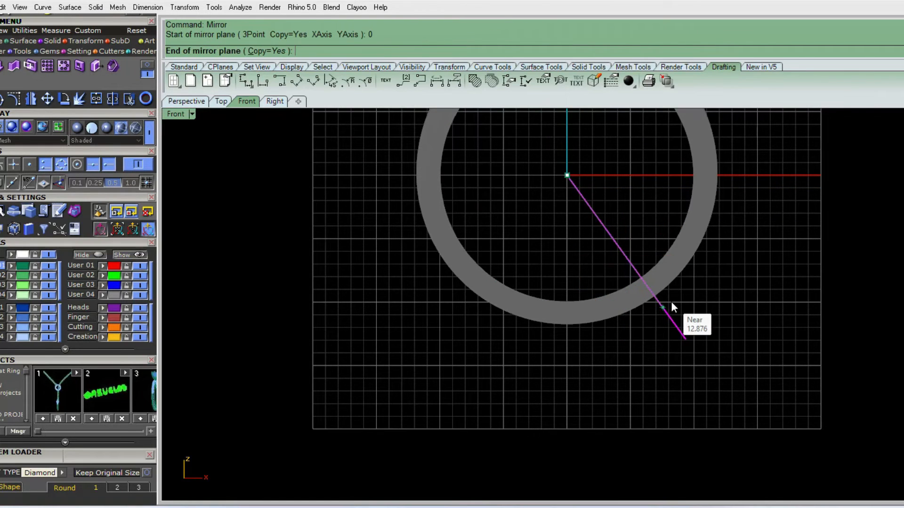
right_click_drag(566, 271, 594, 353, "ctrl+shift")
scroll(597, 303, "up", 2)
Step: Join the two lower inner surface segments lying between the diagonal lines and delete the remaining surface
left_click(597, 299)
right_click_drag(597, 298, 583, 243, "ctrl+shift")
right_click_drag(583, 242, 593, 285)
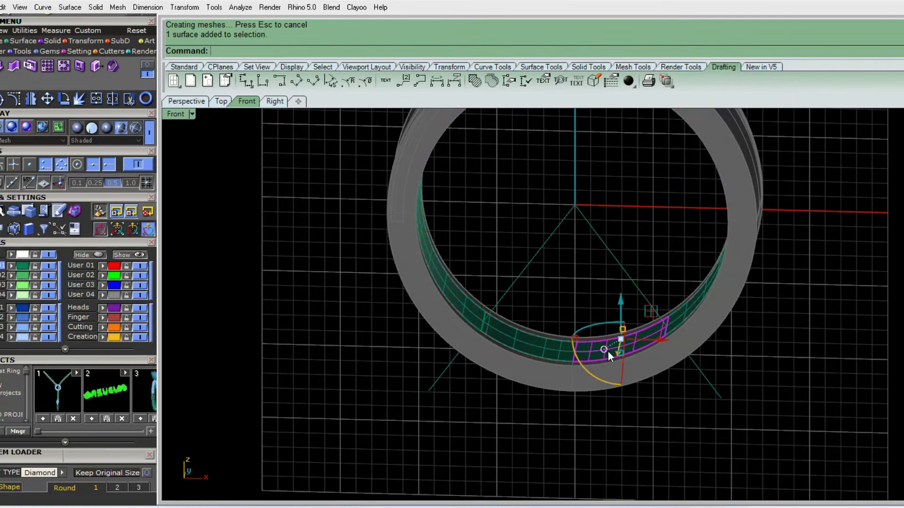
left_click(543, 355, "shift")
right_click_drag(547, 357, 580, 358, "ctrl+shift")
key("ctrl+j")
left_click(553, 353)
key("Delete")
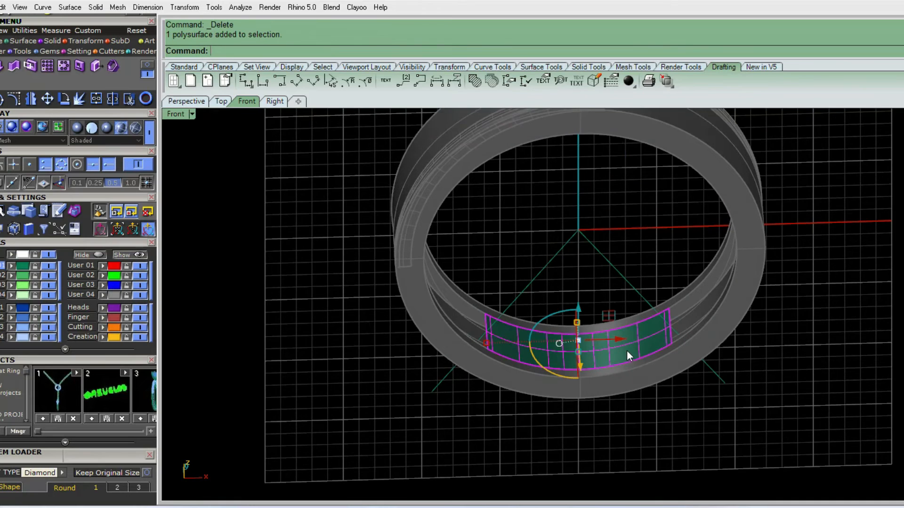
Step: Offset the joined inner surface outward by 1.3 as a solid, with the offset direction flipped
right_click_drag(643, 320, 654, 329)
type("OffsetSrf")
key("Return")
type("f")
key("Return")
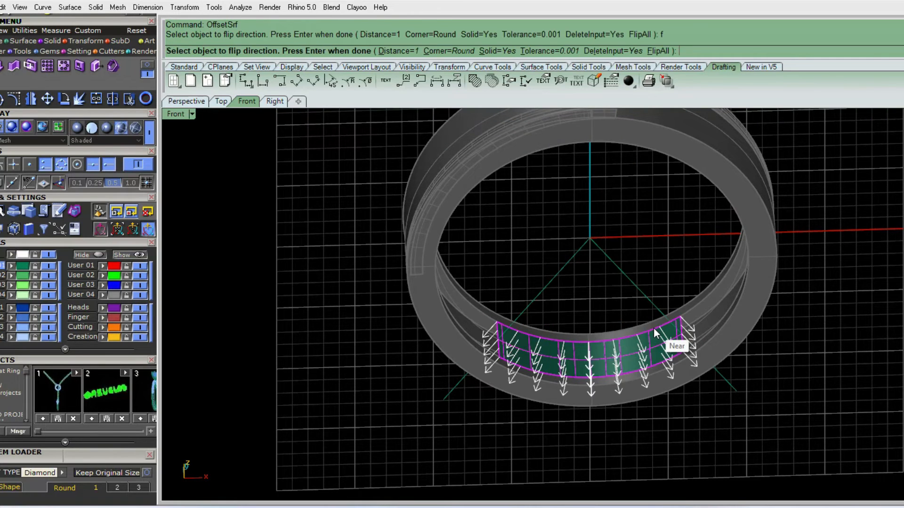
type("1.3")
key("Return")
key("Return")
right_click_drag(597, 372, 633, 377, "ctrl+shift")
key("Escape")
Step: Try to chamfer the upper end edge of the offset solid with a distance of 0.5
scroll(502, 338, "up", 7)
right_click_drag(531, 359, 498, 362, "ctrl+shift")
scroll(515, 373, "down", 7)
scroll(514, 374, "up", 5)
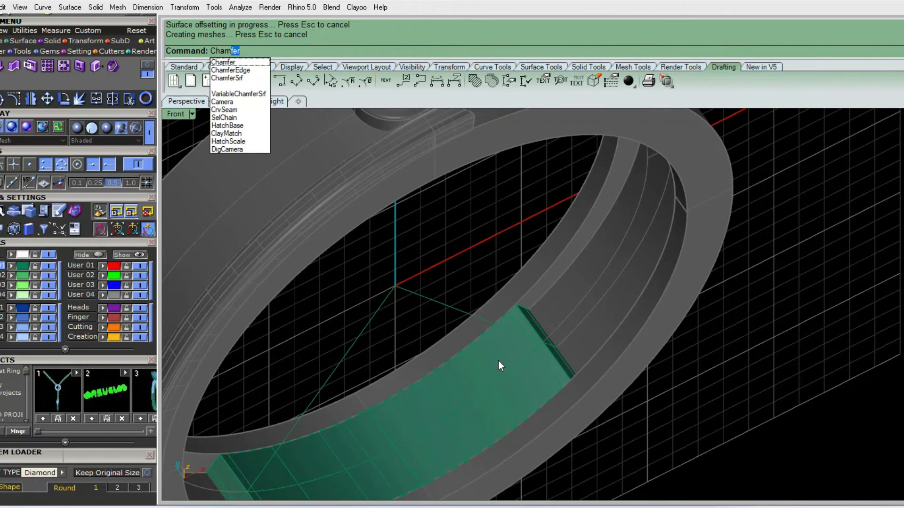
key("Return")
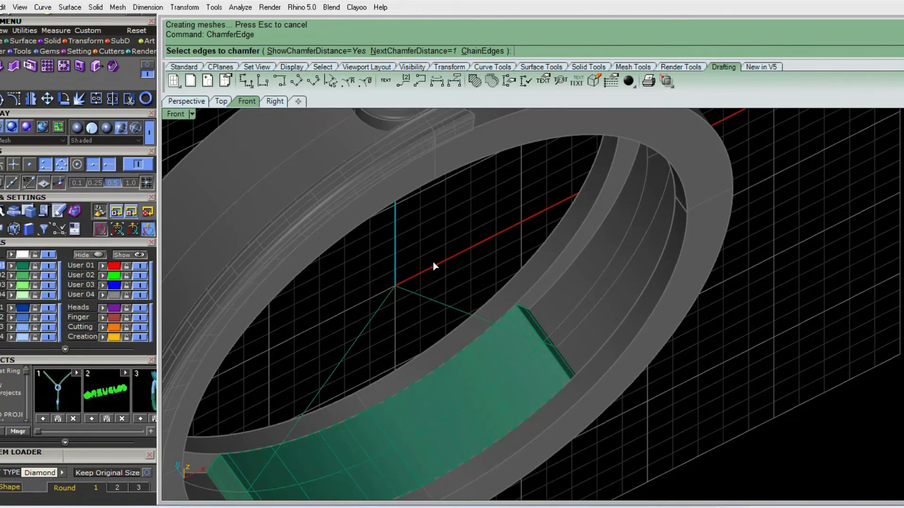
left_click(428, 52)
key("Return")
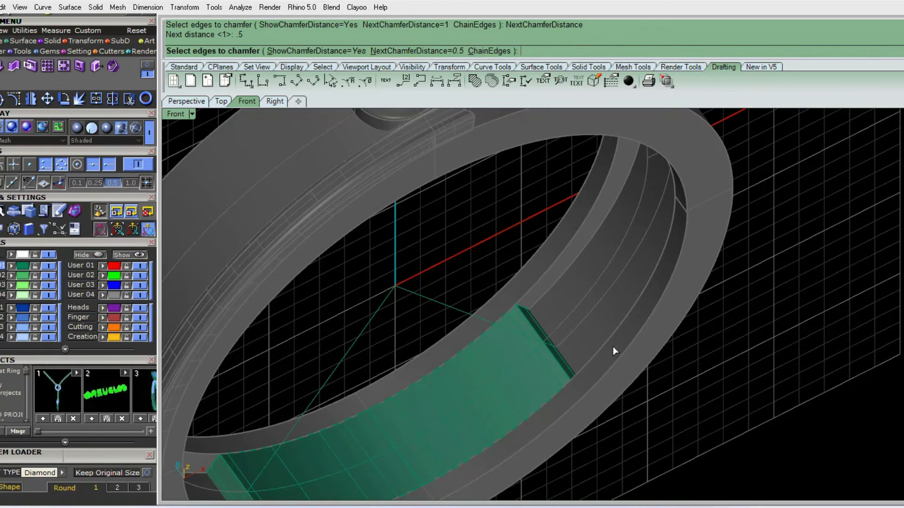
left_click(556, 360)
key("Return")
key("Return")
scroll(562, 363, "up", 5)
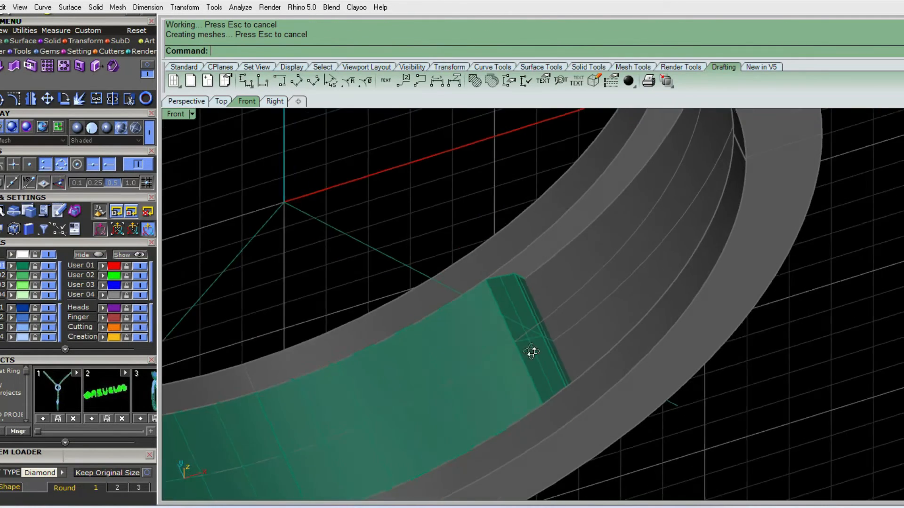
scroll(523, 301, "down", 2)
key("ctrl+z")
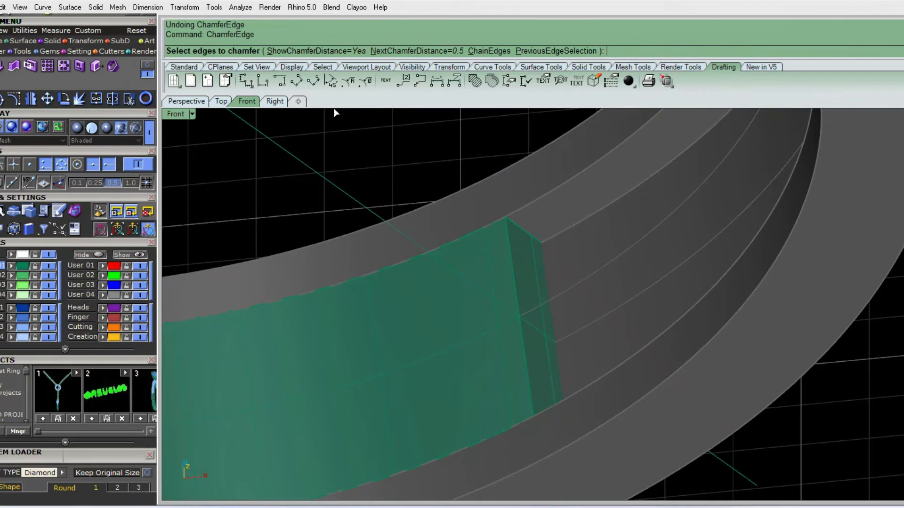
Step: Chamfer the upper end edge of the offset solid with a distance of 0.9
left_click(456, 51)
type(".9")
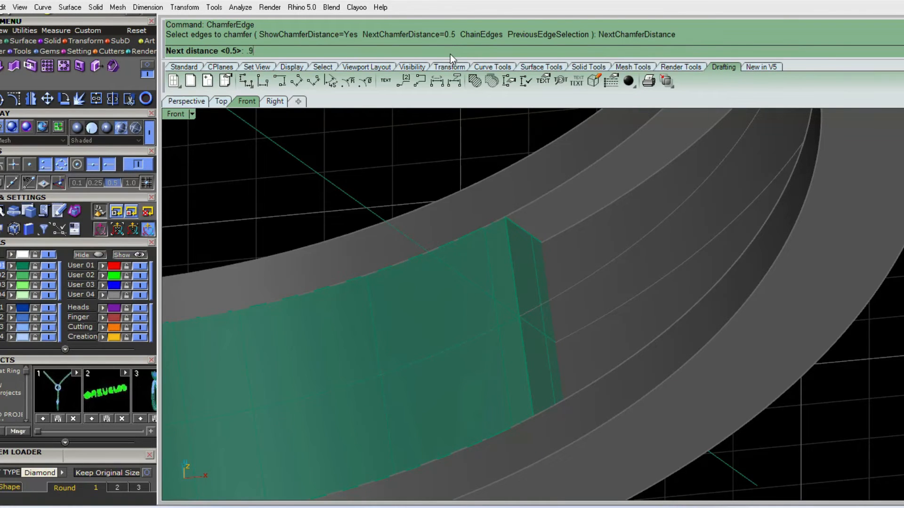
key("Return")
left_click(506, 230)
key("Return")
key("Return")
scroll(592, 264, "down", 5)
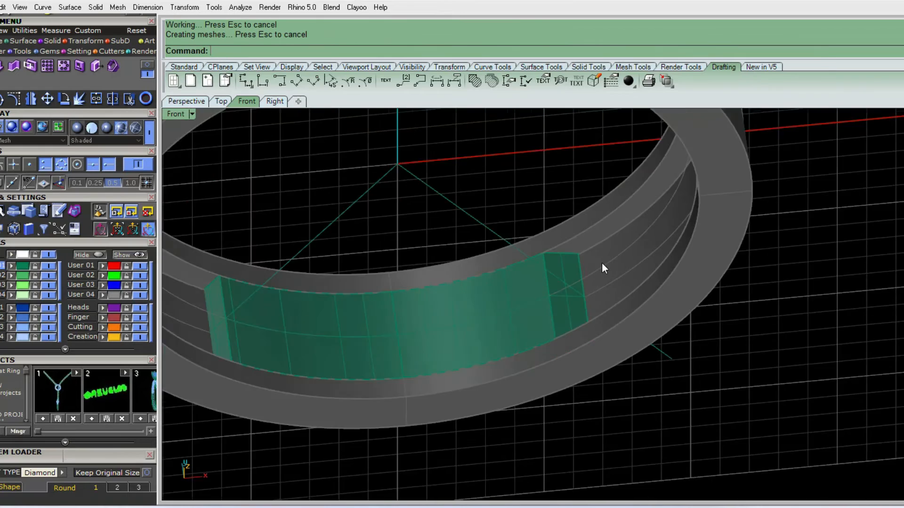
left_click(550, 282)
right_click_drag(550, 281, 583, 228)
Step: Unlock all objects, then select all curves and hide them with the User 01 layer
type("yl")
key("Return")
type("Unlock")
key("Return")
type("SelCrv")
key("Return")
right_click_drag(469, 295, 429, 257)
left_click(140, 266)
Step: Fillet the band's inner opening edges with a radius of 0.15
right_click_drag(414, 206, 546, 230)
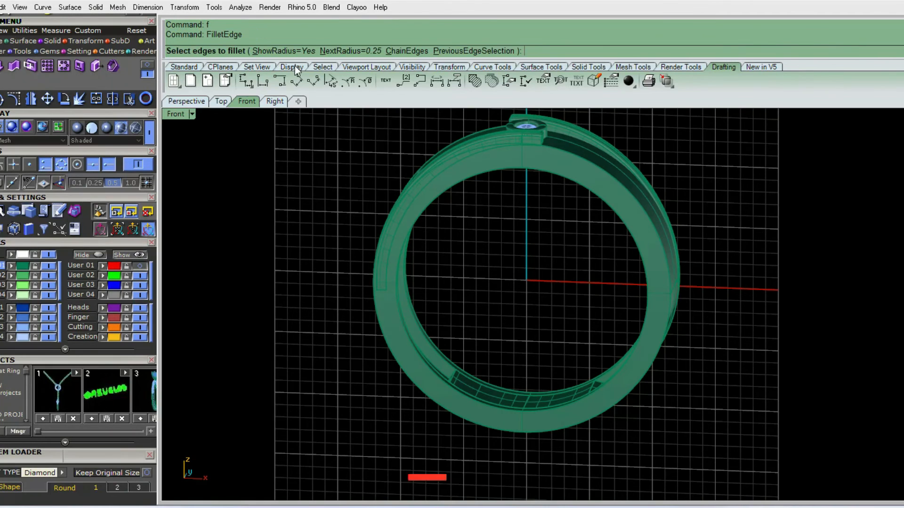
left_click(355, 50)
type(".15")
key("Return")
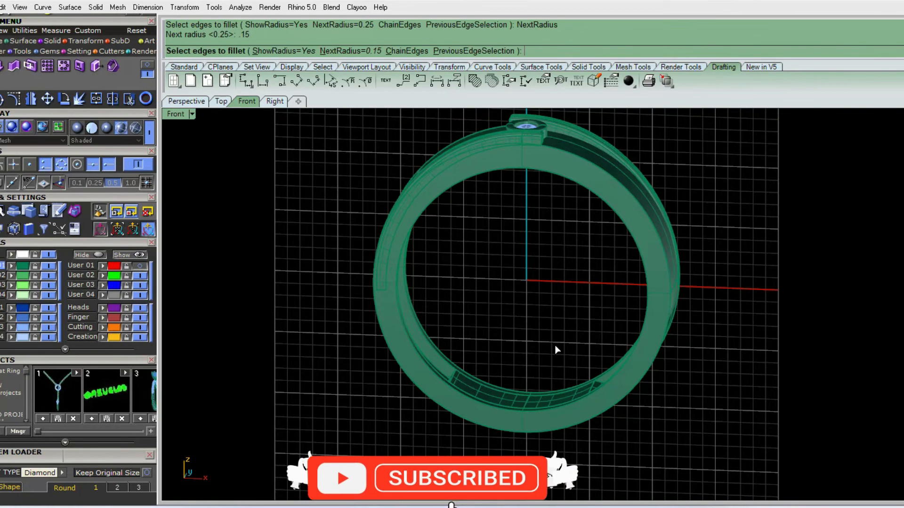
left_click(593, 163)
right_click_drag(592, 169, 525, 248)
scroll(500, 355, "up", 2)
left_click(490, 342)
left_click(533, 340)
key("Return")
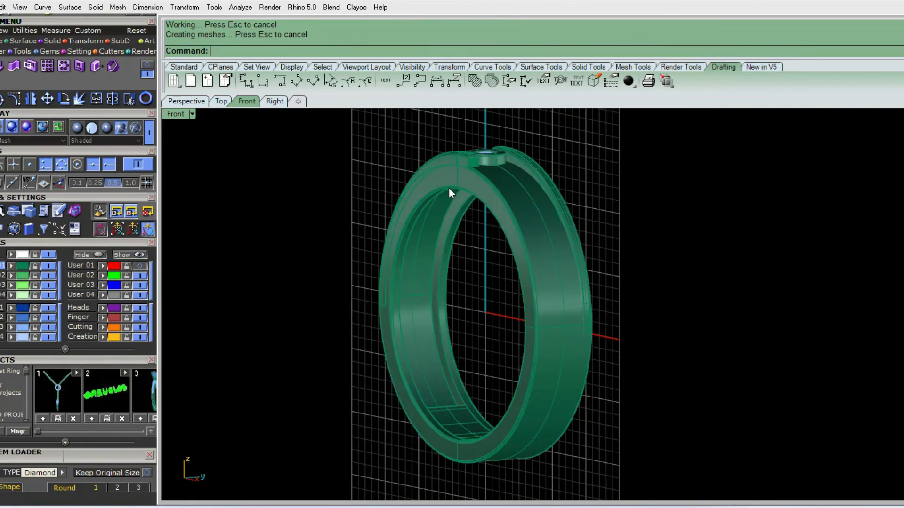
Step: Examine the filleted ring from several angles in the Plastic and Machine display styles
right_click_drag(448, 188, 473, 211)
scroll(473, 211, "up", 7)
scroll(471, 212, "down", 8)
right_click_drag(504, 265, 523, 503)
left_click(110, 127)
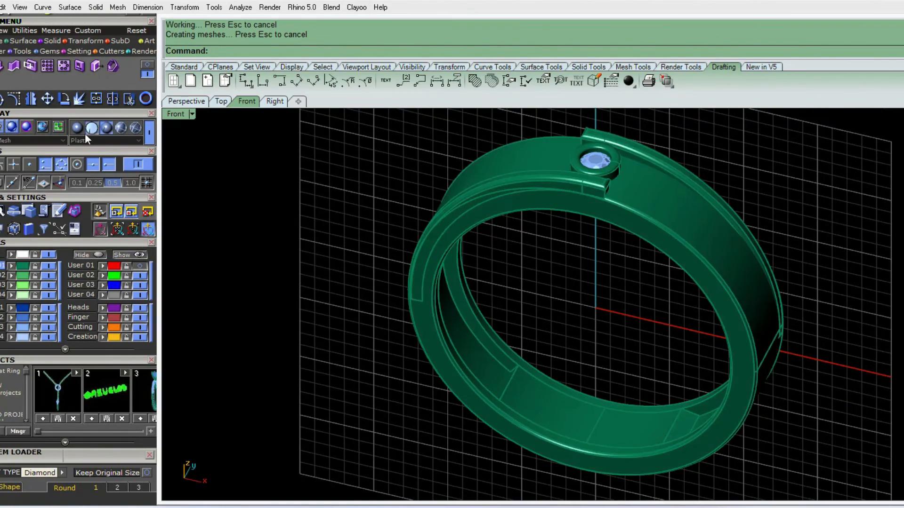
left_click(79, 129)
mouse_move(675, 198)
right_mouse_down()
mouse_move(670, 264)
mouse_move(634, 383)
mouse_move(601, 343)
mouse_move(589, 373)
mouse_move(673, 230)
right_mouse_up()
scroll(633, 384, "down", 5)
scroll(601, 343, "up", 4)
right_click_drag(649, 256, 562, 328, "shift")
scroll(601, 187, "up", 5)
scroll(531, 375, "up", 4)
scroll(562, 328, "down", 11)
right_click_drag(618, 250, 558, 236)
scroll(583, 257, "up", 6)
Step: Remove the round diamond in the bezel from its group
type("rg")
key("Return")
scroll(554, 227, "up", 6)
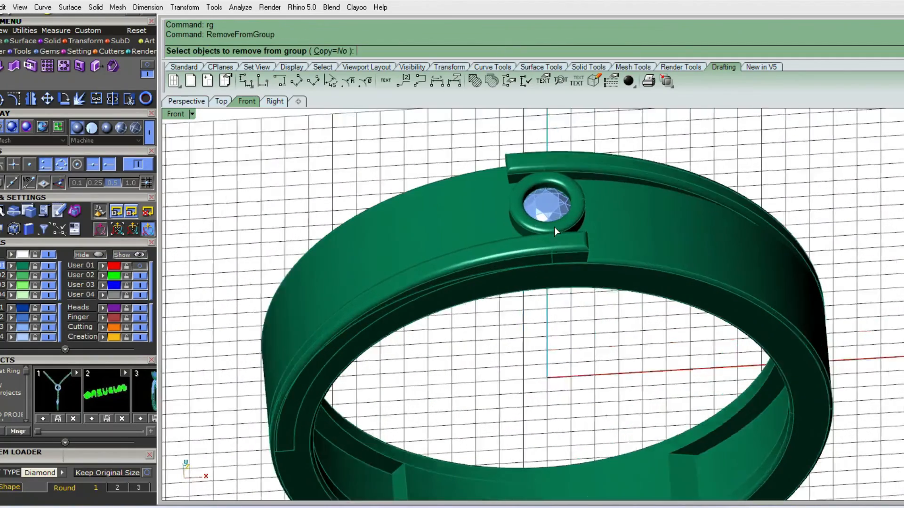
left_click(560, 201)
key("Return")
scroll(585, 282, "down", 6)
right_click_drag(647, 292, 647, 245)
Step: Create a gem cutter on the diamond with the Pilot Hole Straight style and adjust its lower depth to about -199%
middle_click(647, 245)
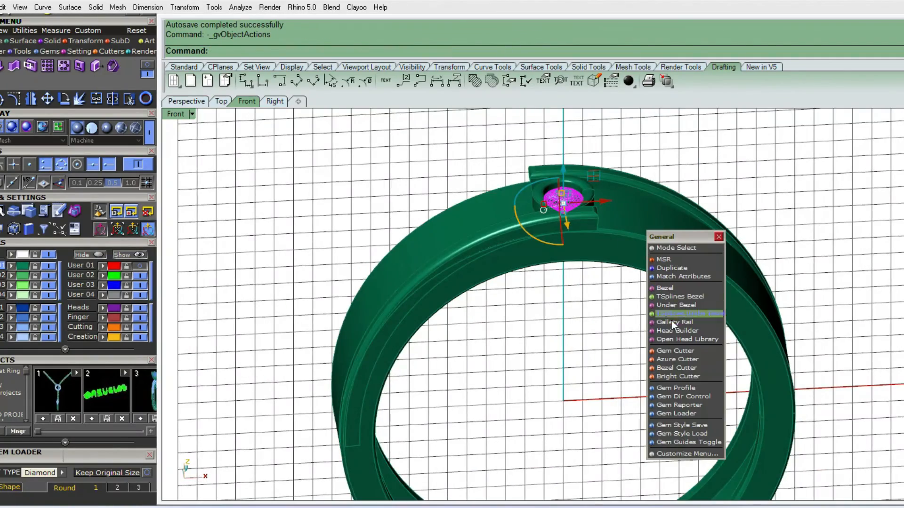
left_click(681, 348)
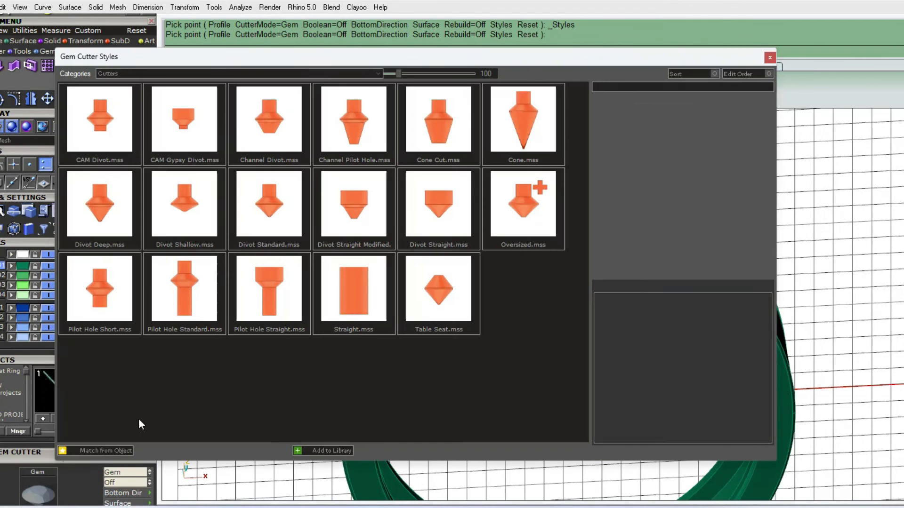
left_click(269, 289)
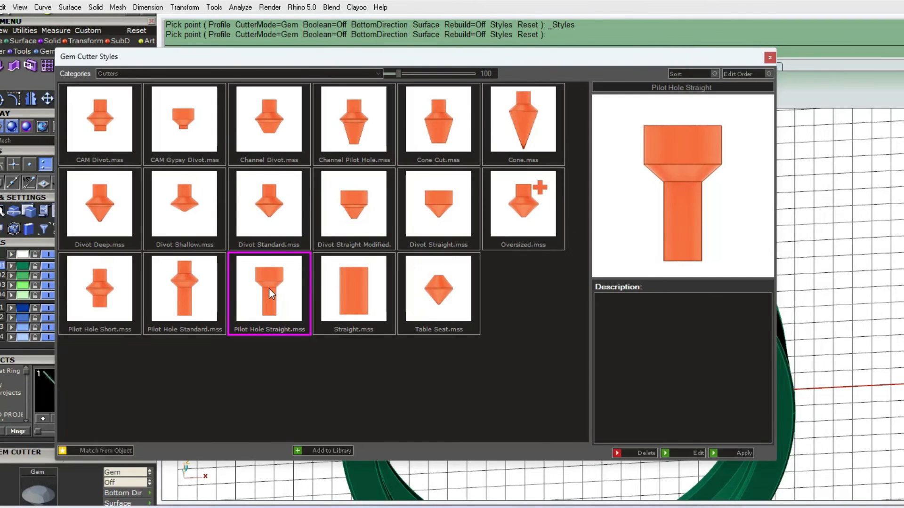
double_click(273, 288)
right_click_drag(574, 301, 557, 207)
scroll(562, 271, "up", 7)
mouse_move(574, 321)
right_mouse_down()
mouse_move(567, 303)
mouse_move(590, 329)
right_mouse_up()
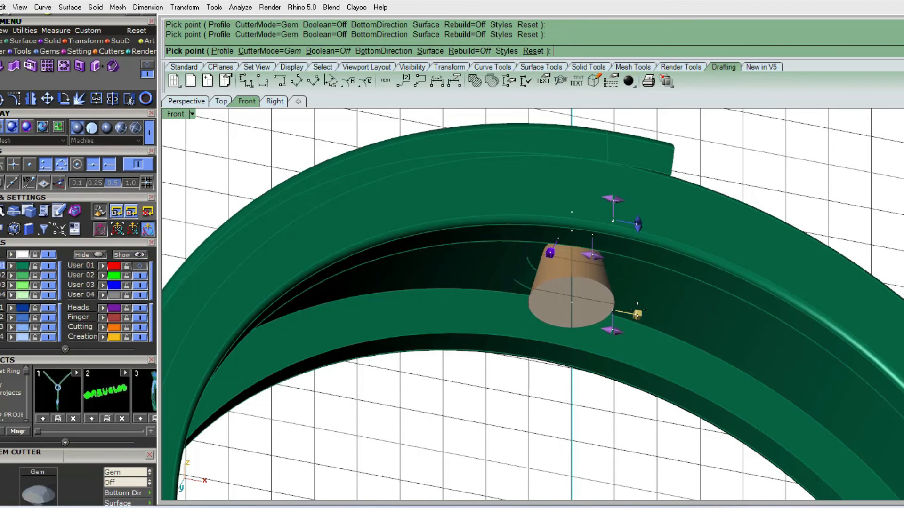
right_click_drag(634, 306, 631, 307)
left_click_drag(636, 310, 635, 283)
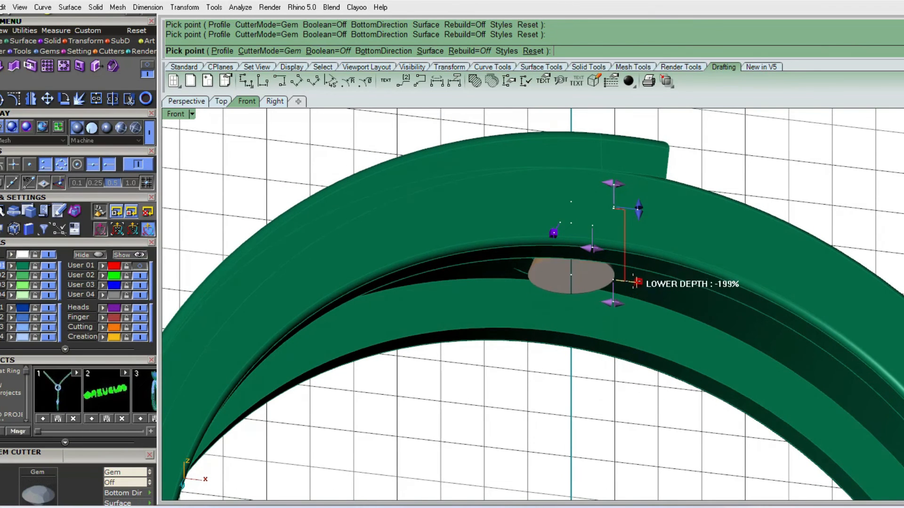
Step: Check the gem cutter's fit through the bezel and band in Ghosted display and accept the cutter
right_click_drag(629, 275, 589, 176)
type("ggv")
key("Return")
scroll(605, 258, "up", 5)
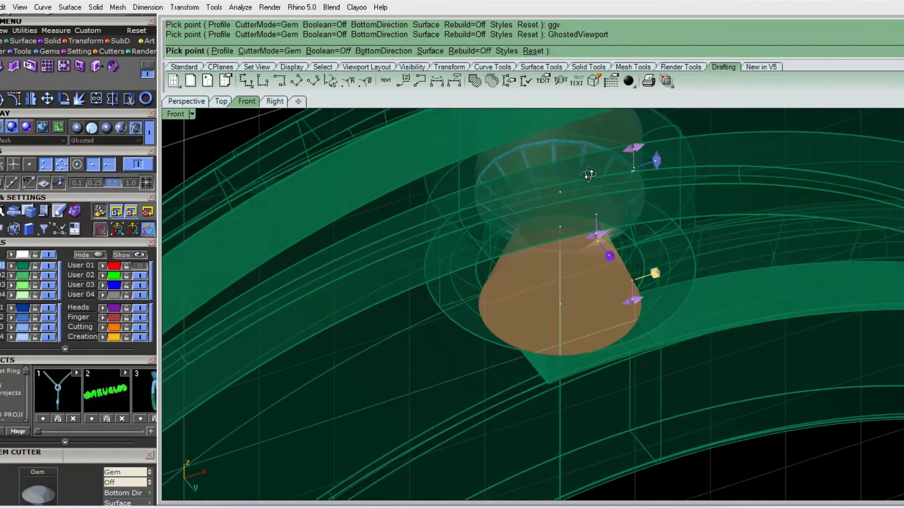
right_click(589, 176)
scroll(599, 228, "down", 2)
scroll(761, 281, "down", 2)
right_click_drag(761, 281, 699, 315)
Step: Subtract the gem cutter from the band beneath the diamond with a Boolean difference in Shaded display, and delete the cutter
left_click(693, 383)
type("sv")
key("Return")
right_click_drag(635, 368, 610, 316)
type("bd")
key("Return")
left_click(566, 250)
key("Return")
left_click(565, 248)
key("Delete")
right_click_drag(560, 243, 639, 378)
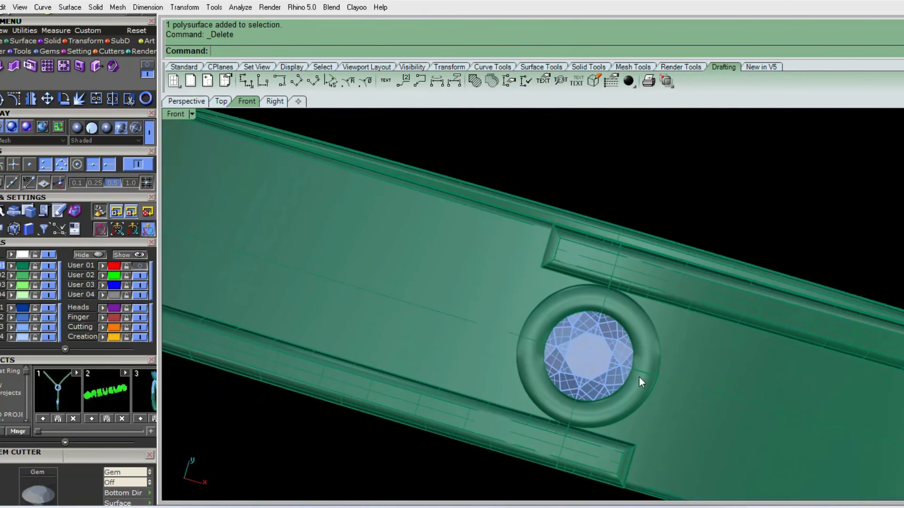
Step: Examine the finished ring up close, in the four-view layout and in the maximized Perspective view
left_click(47, 327)
mouse_move(570, 299)
right_mouse_down()
mouse_move(690, 327)
mouse_move(686, 318)
mouse_move(637, 376)
mouse_move(626, 239)
mouse_move(696, 231)
mouse_move(576, 306)
right_mouse_up()
scroll(625, 239, "up", 4)
scroll(696, 231, "down", 5)
key("F4")
key("F4")
scroll(393, 365, "down", 4)
right_click_drag(405, 360, 372, 370)
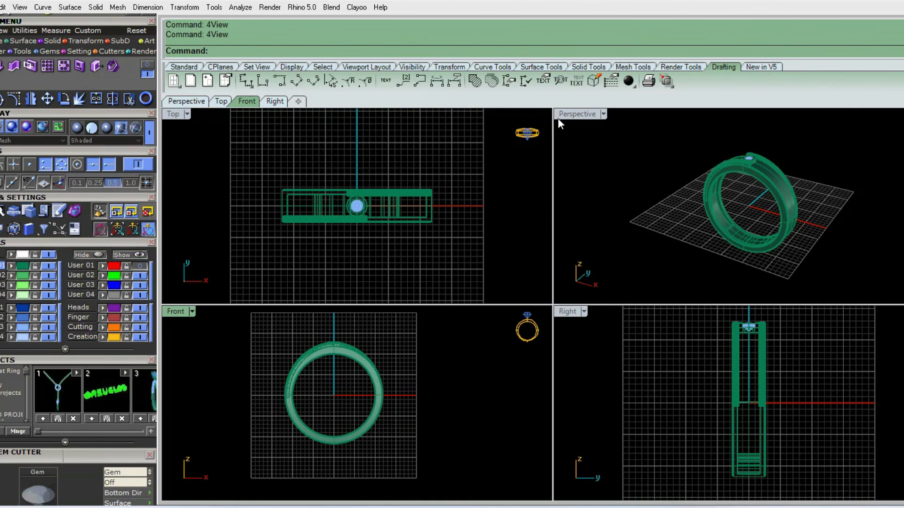
double_click(572, 114)
right_click_drag(572, 114, 526, 293)
mouse_move(553, 335)
right_mouse_down()
mouse_move(428, 216)
mouse_move(614, 259)
mouse_move(516, 287)
mouse_move(606, 334)
mouse_move(617, 312)
mouse_move(547, 334)
right_mouse_up()
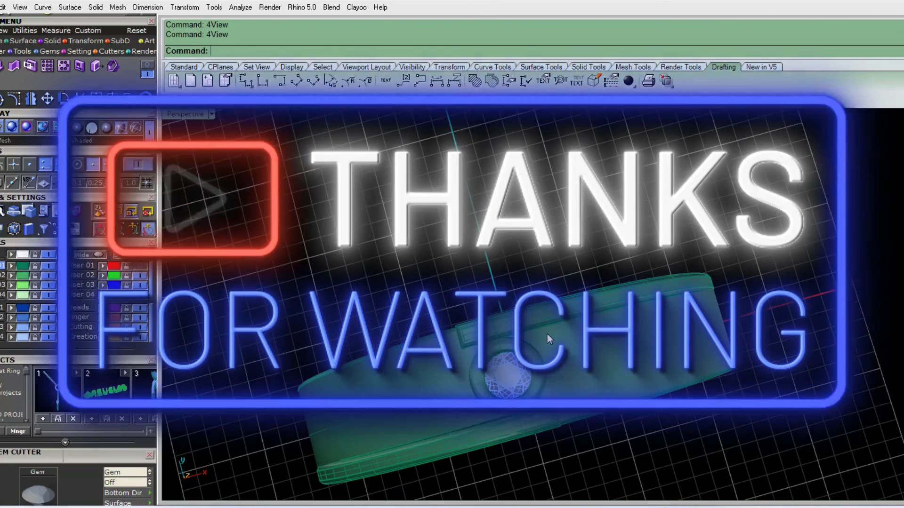